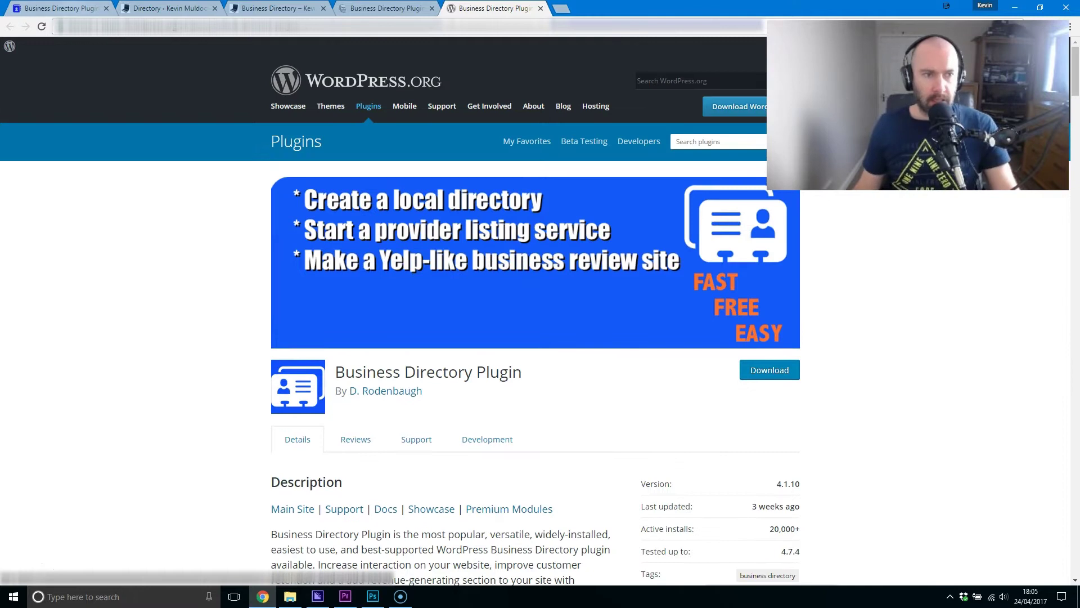
Step: Look through the Business Directory Plugin's official homepage, from the introduction to the section on supported features
scroll(489, 402, "down", 5)
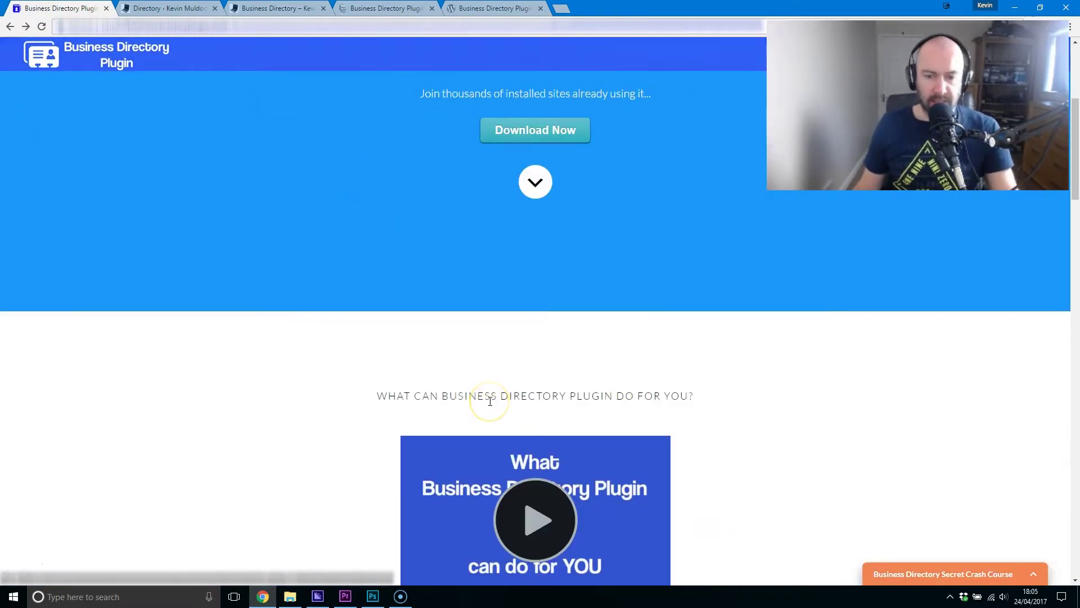
scroll(489, 401, "down", 5)
left_click_drag(1074, 204, 1040, 85)
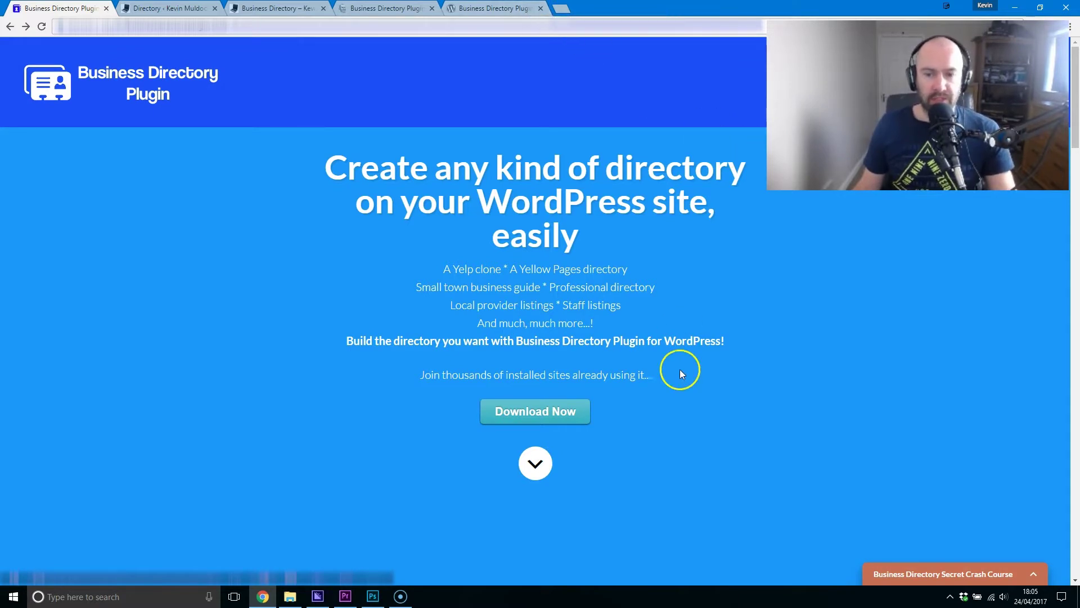
scroll(680, 371, "down", 9)
left_click_drag(1077, 219, 1069, 477)
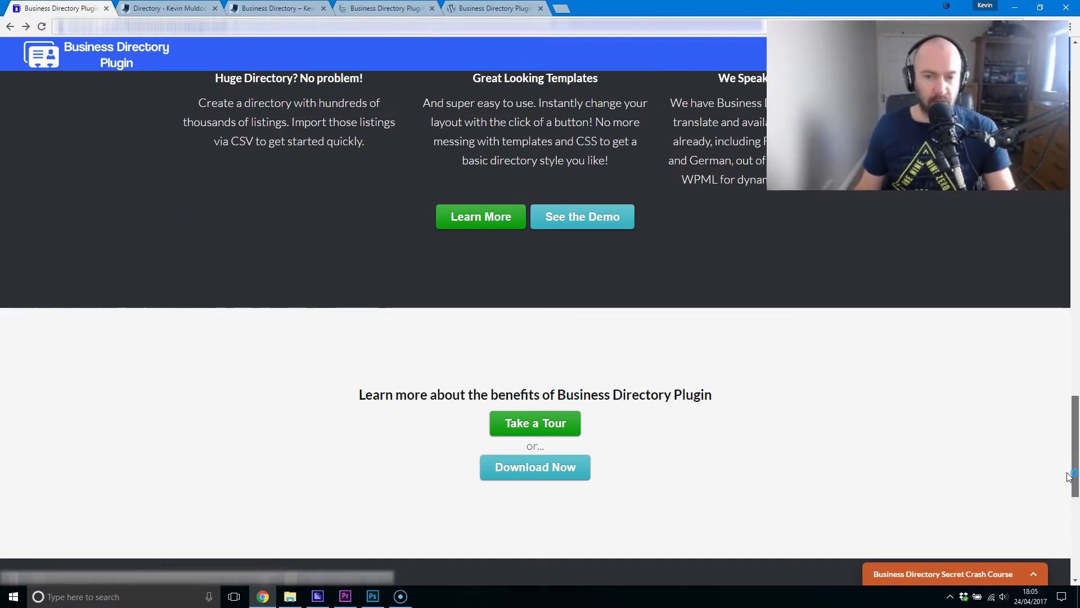
left_click_drag(1068, 477, 1067, 425)
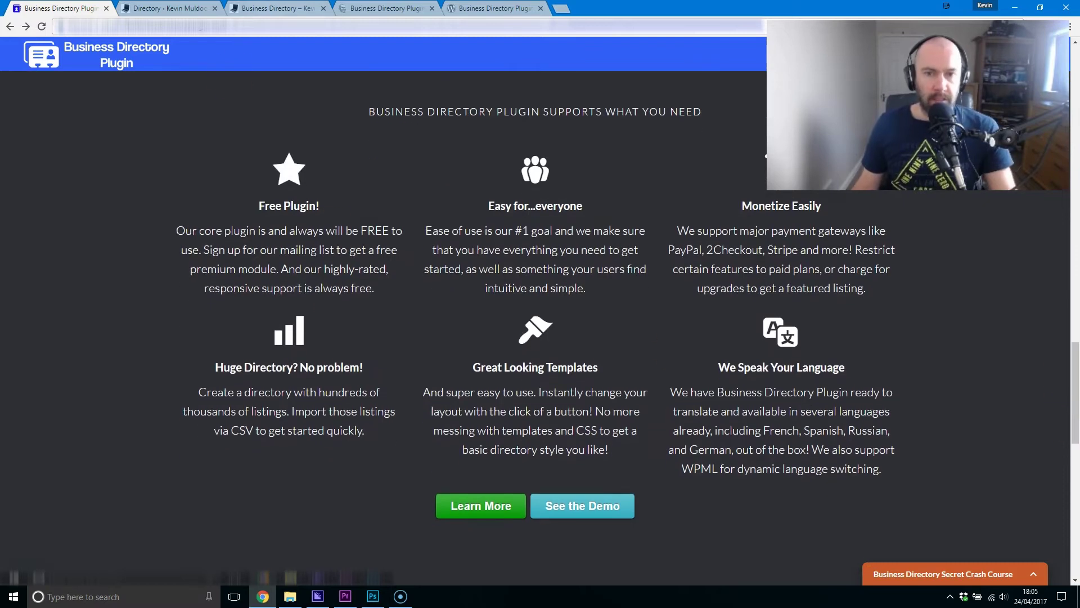
Step: Review the Business Directory Plugin page on WordPress.org, including its description, core features and ratings
left_click(495, 8)
scroll(626, 380, "down", 3)
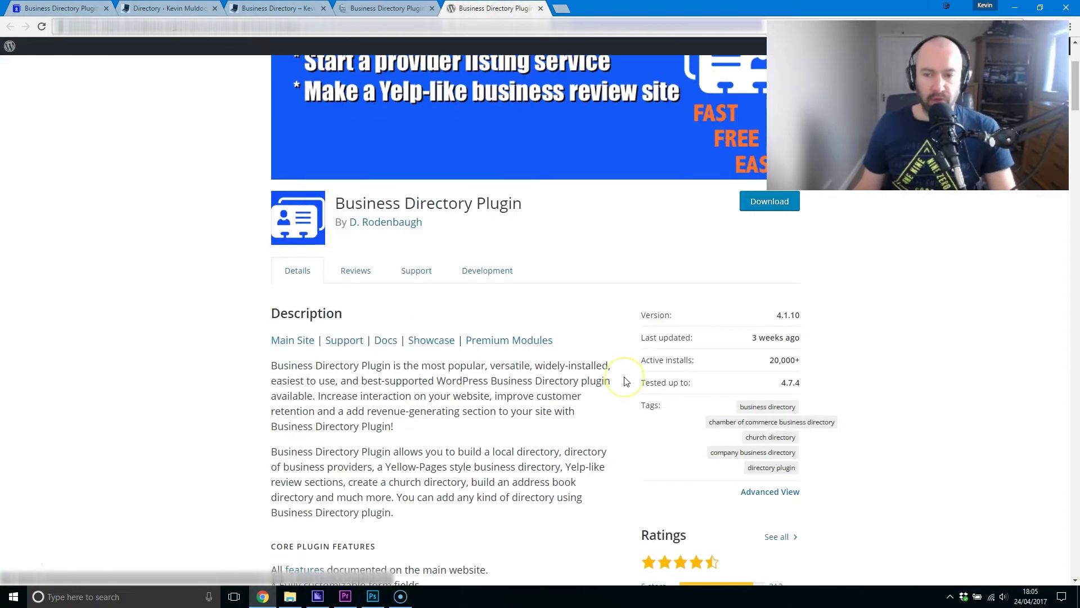
left_click(769, 369)
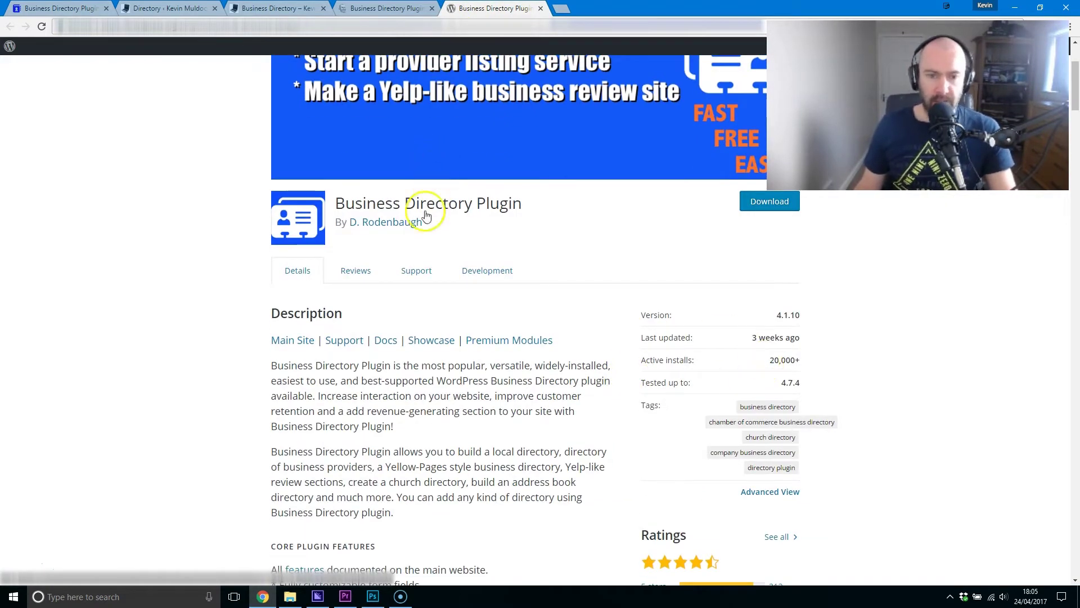
left_click_drag(532, 204, 332, 209)
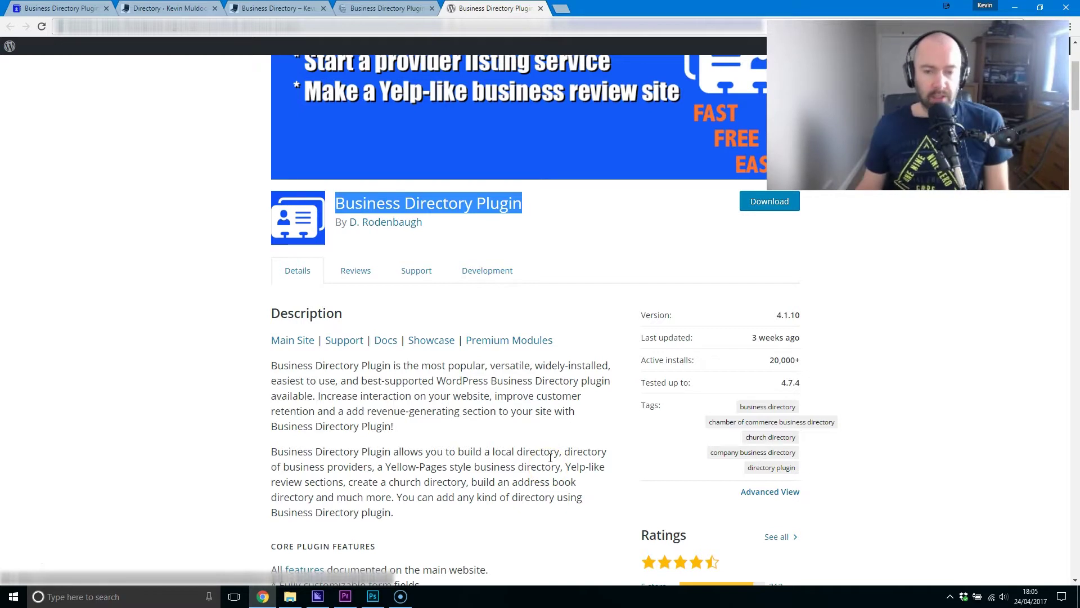
left_click(169, 8)
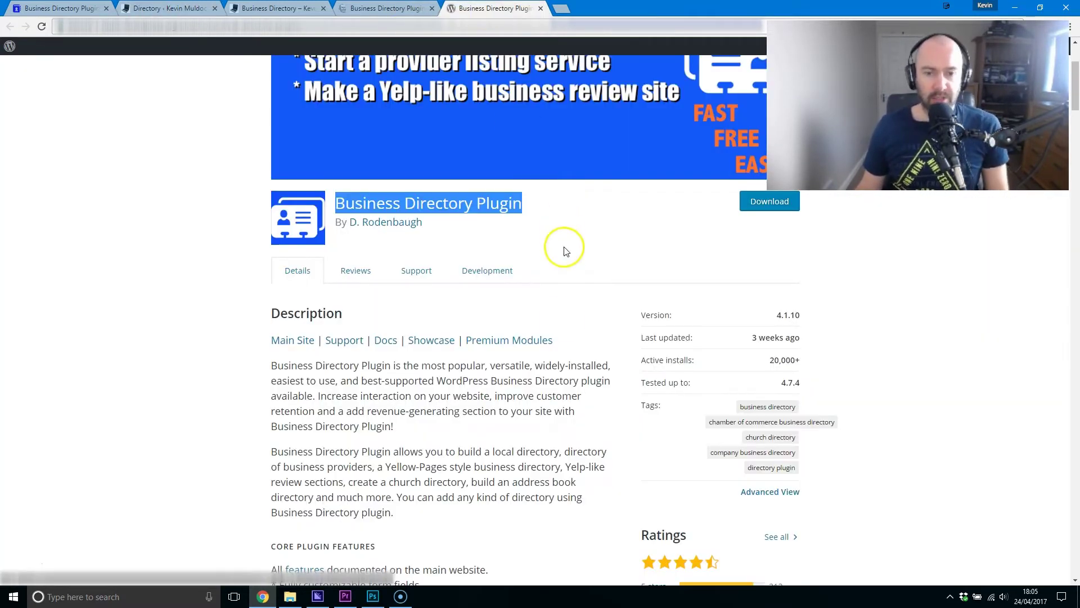
scroll(559, 330, "down", 10)
scroll(557, 331, "down", 4)
scroll(550, 345, "up", 10)
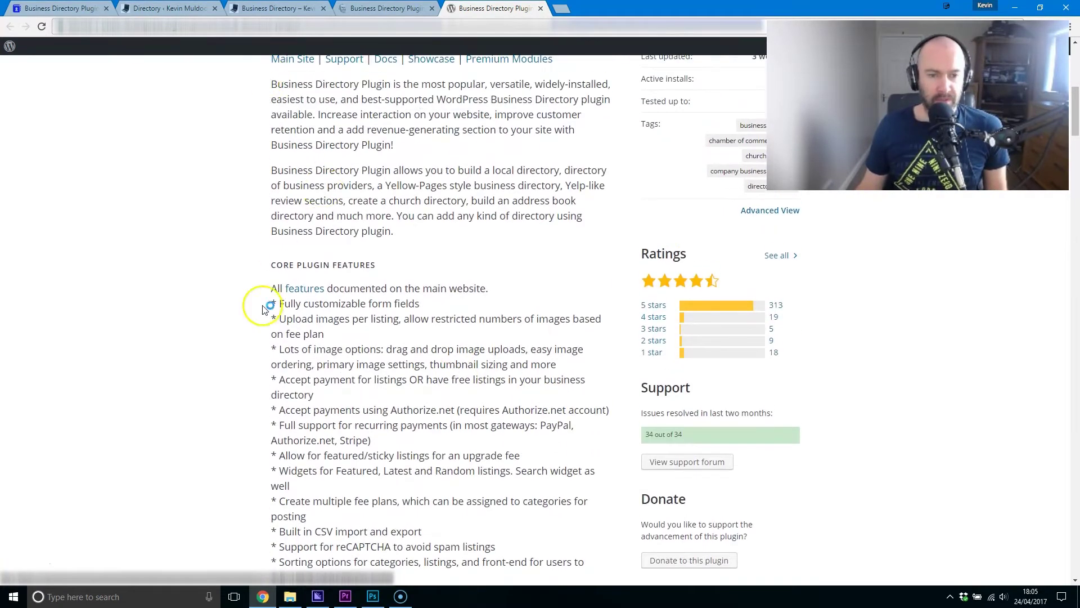
scroll(493, 397, "up", 4)
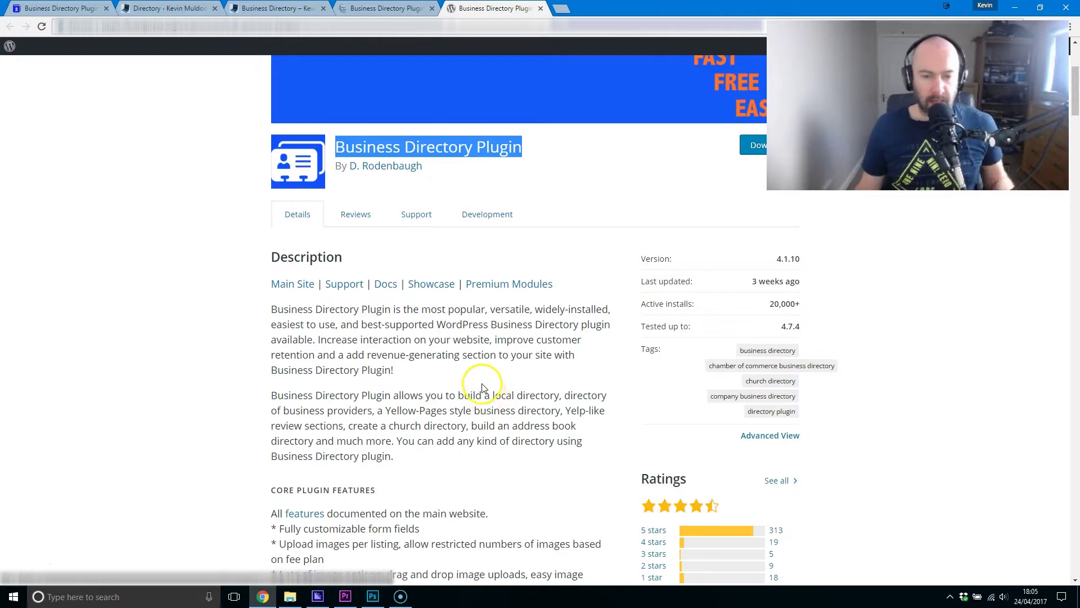
scroll(498, 393, "up", 4)
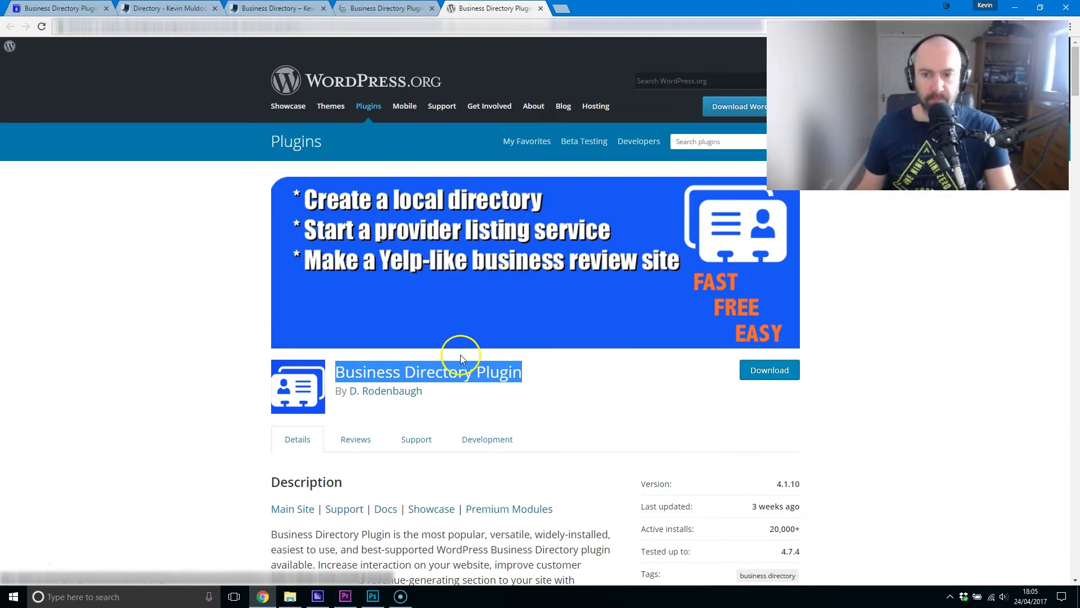
scroll(458, 346, "down", 2)
Step: View the Business Directory page on the test WordPress site and open its General category to inspect the sample listing
key("ctrl+3")
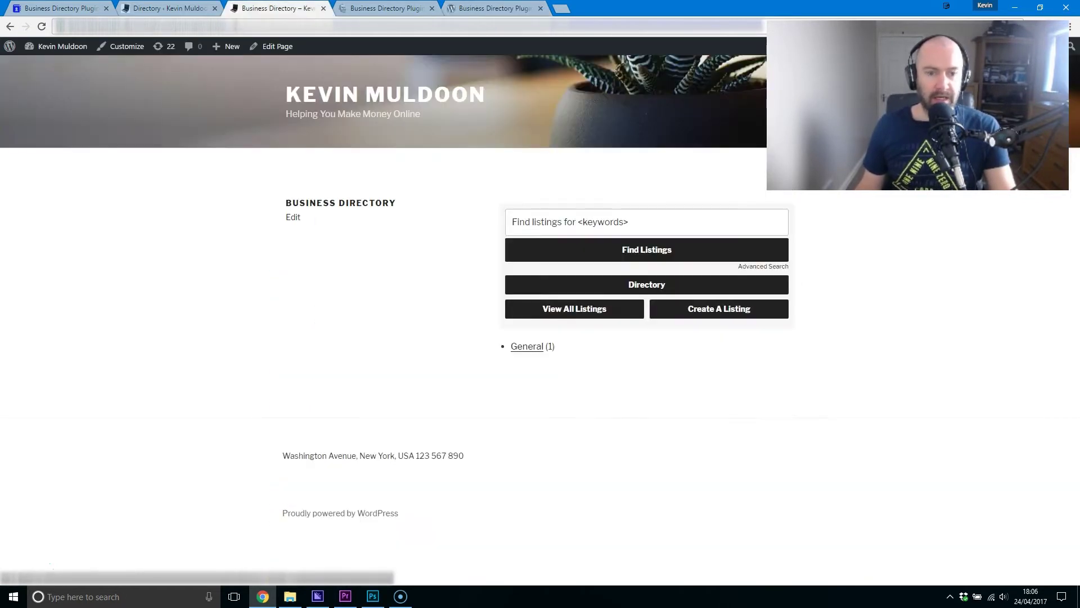
left_click(527, 340)
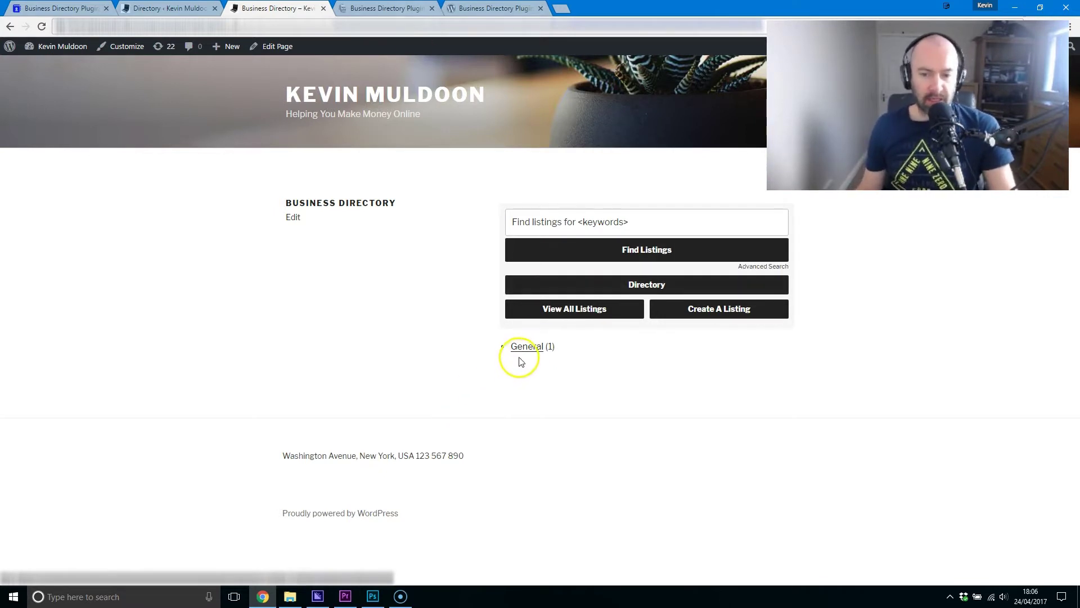
left_click(539, 347)
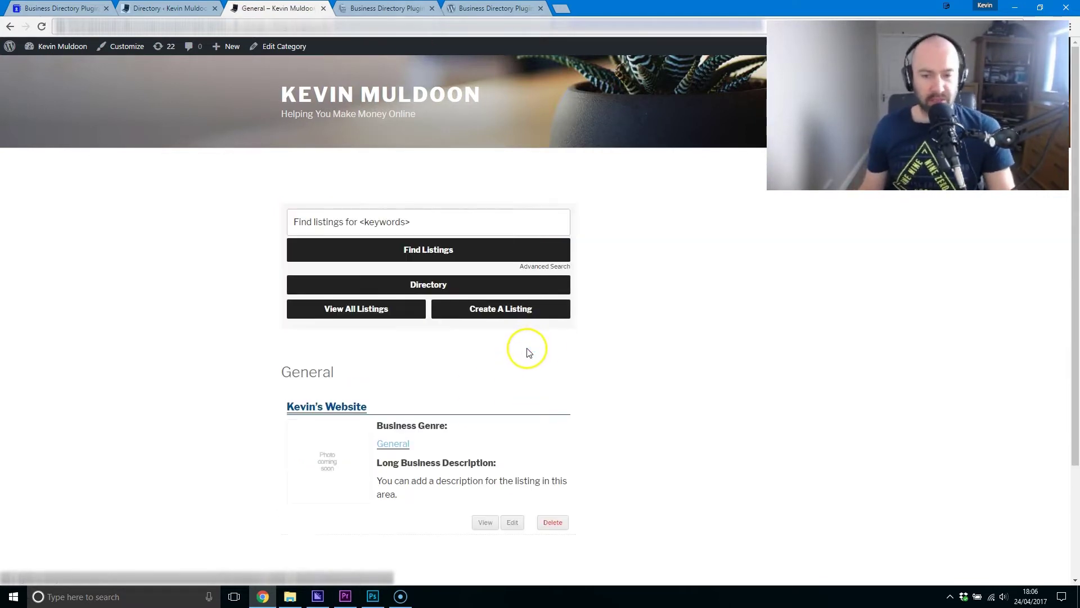
scroll(554, 350, "down", 2)
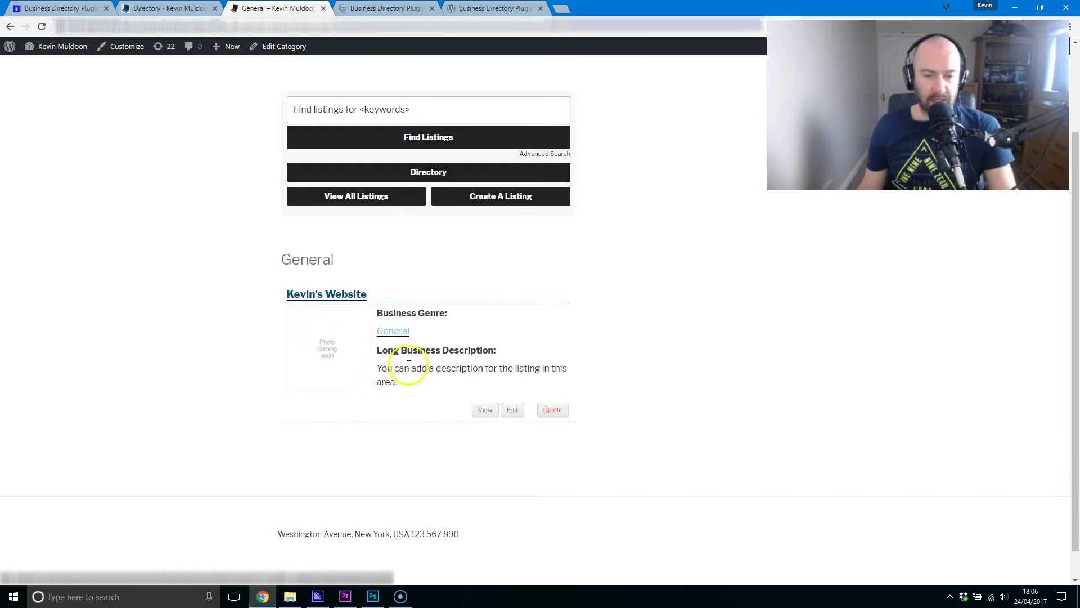
scroll(472, 326, "up", 2)
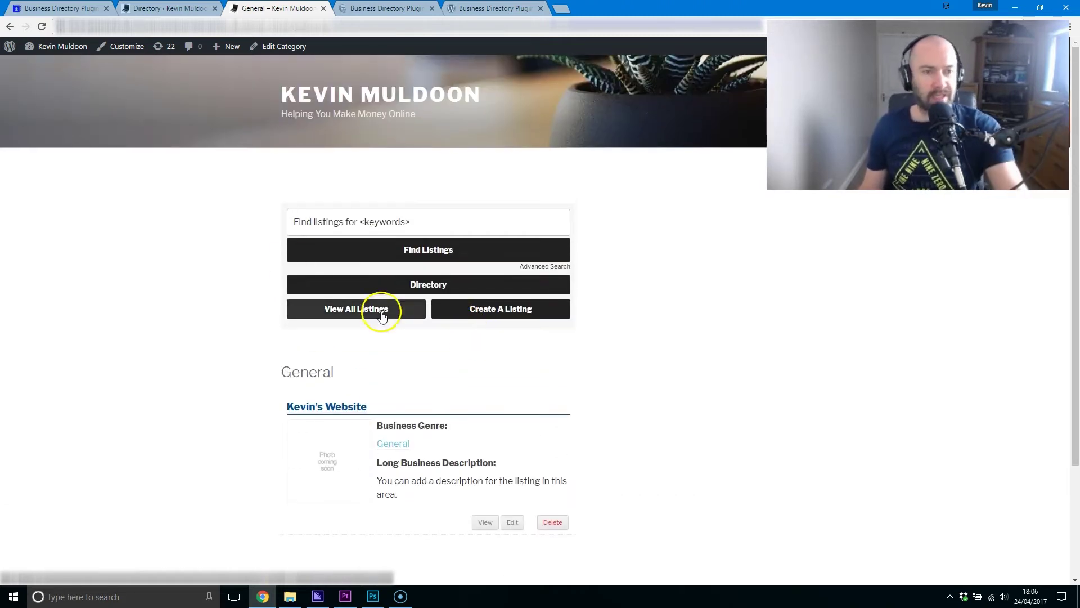
Step: Return to the Business Directory Plugin homepage and open the plugin's demo
key("ctrl+1")
scroll(701, 185, "up", 13)
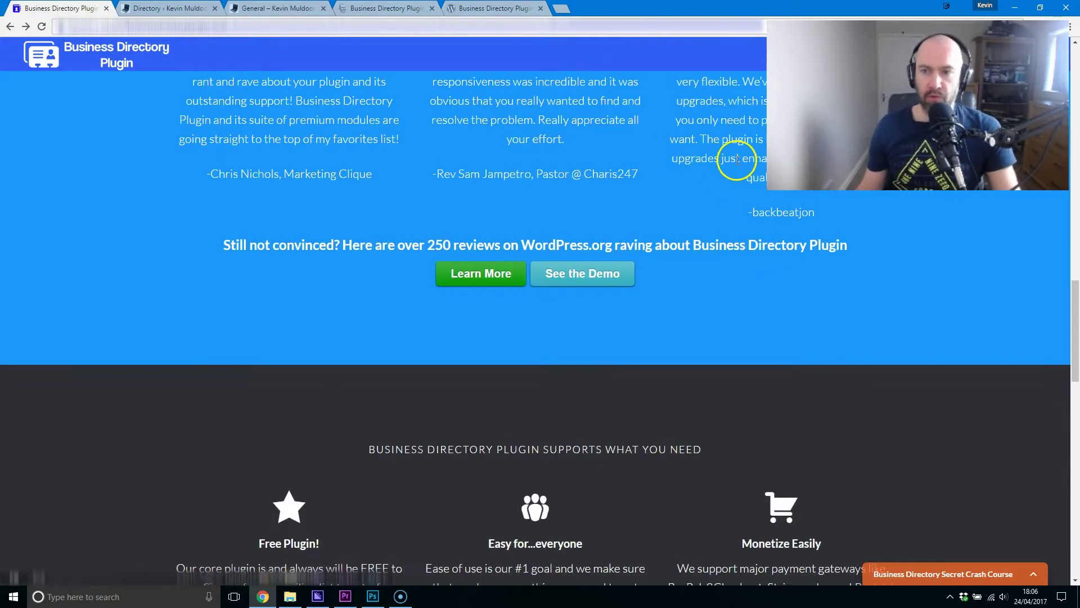
scroll(535, 326, "up", 1)
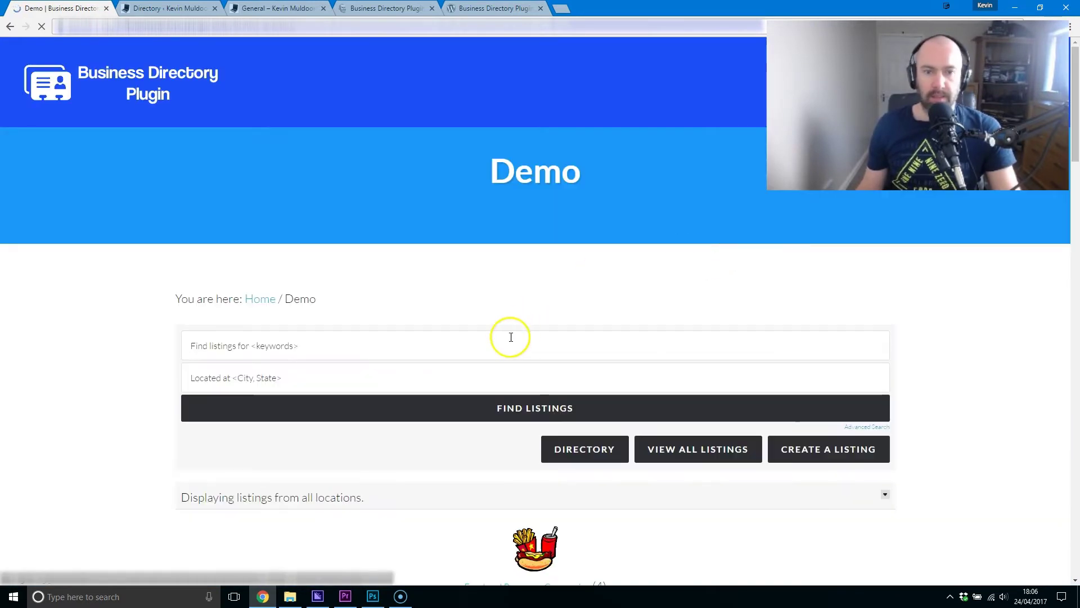
Step: Examine the demo directory's main page, including the search fields, category list, map and location list
scroll(436, 305, "down", 1)
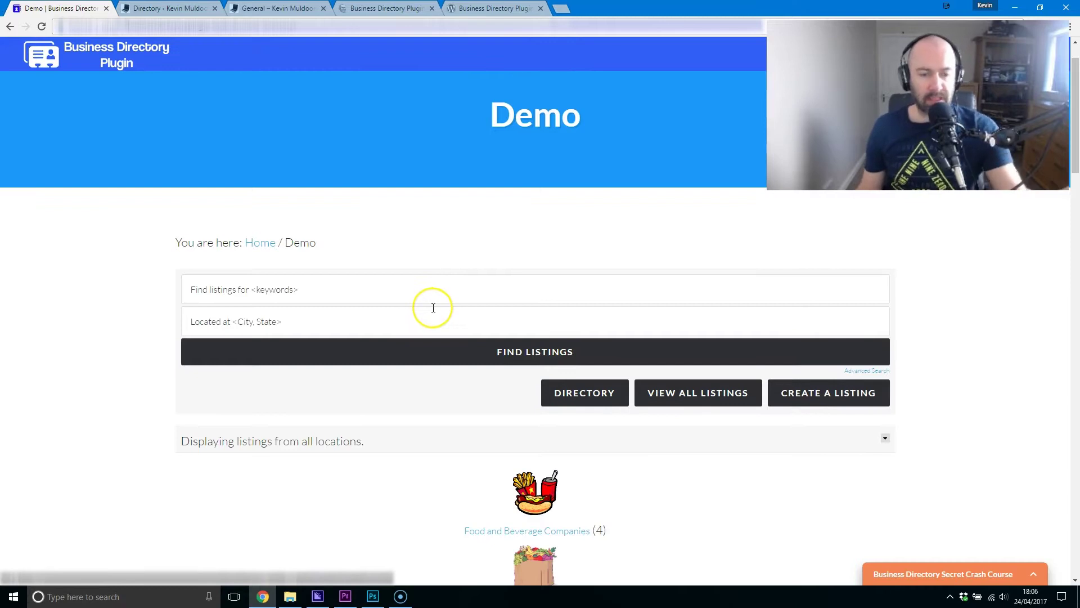
scroll(434, 307, "down", 2)
scroll(434, 309, "up", 3)
scroll(433, 312, "down", 2)
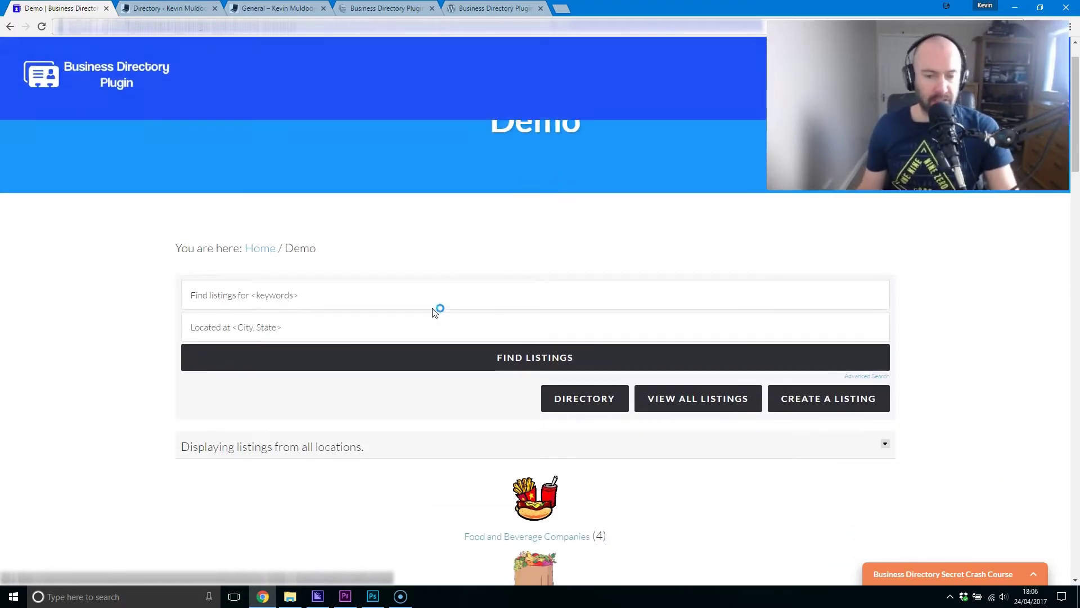
scroll(433, 314, "down", 3)
scroll(433, 313, "down", 1)
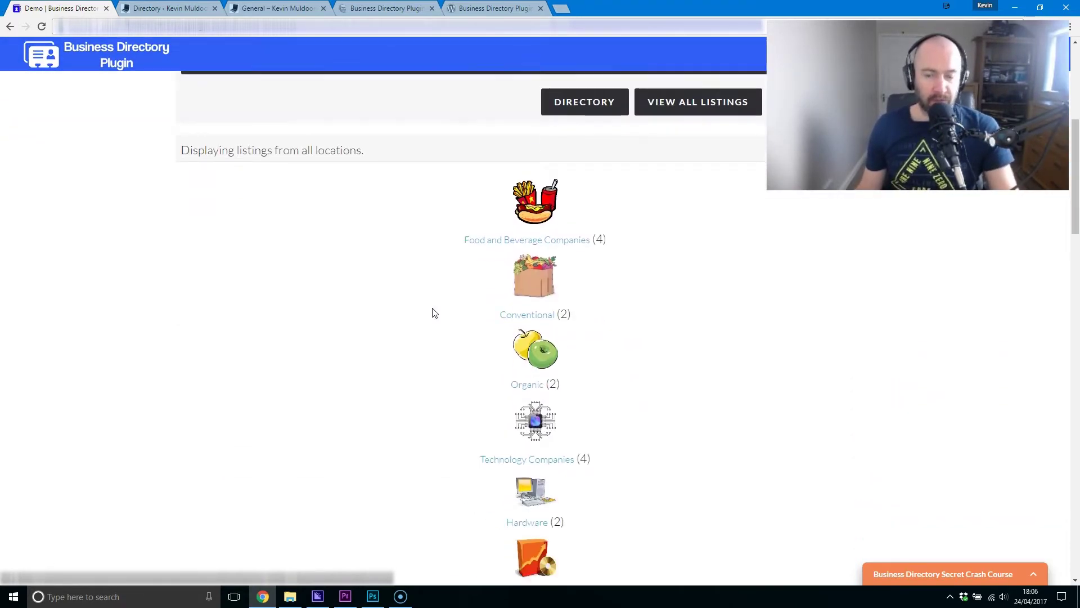
scroll(434, 313, "up", 3)
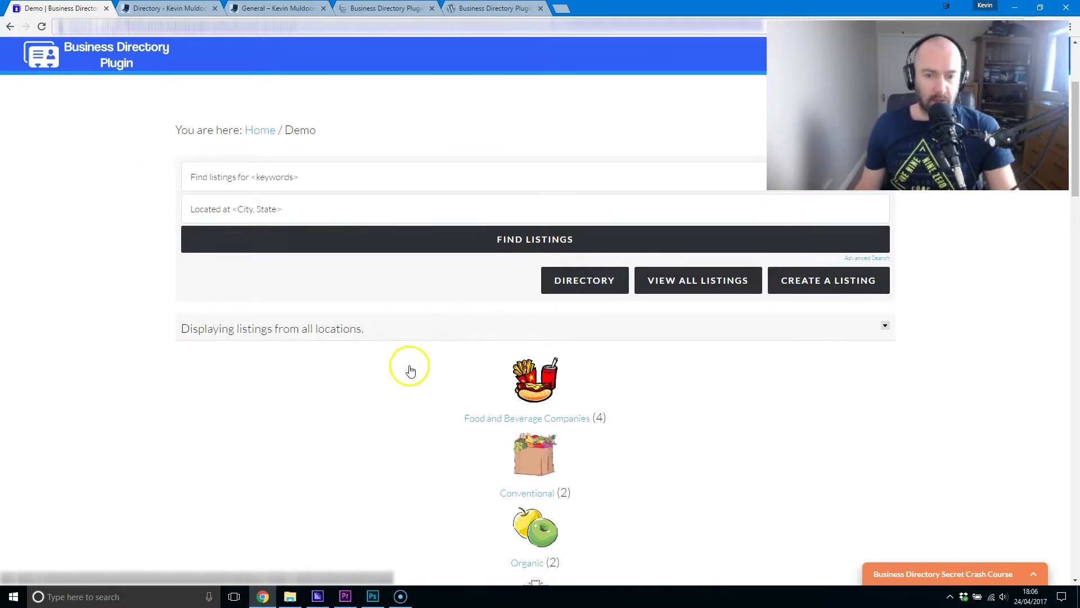
scroll(507, 386, "down", 8)
scroll(505, 386, "up", 1)
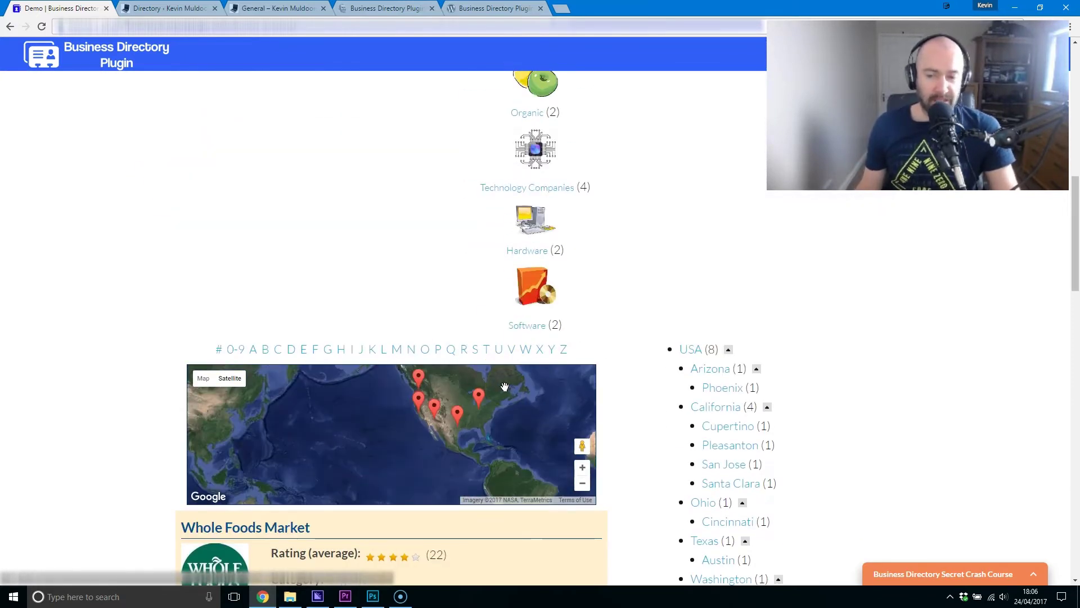
scroll(639, 360, "up", 10)
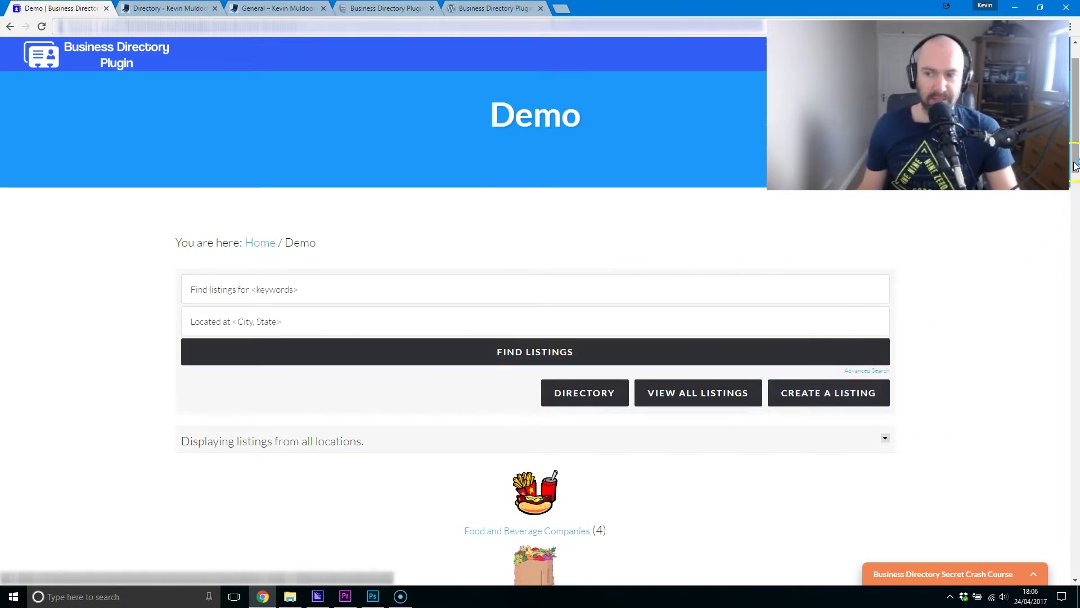
scroll(1075, 166, "down", 2)
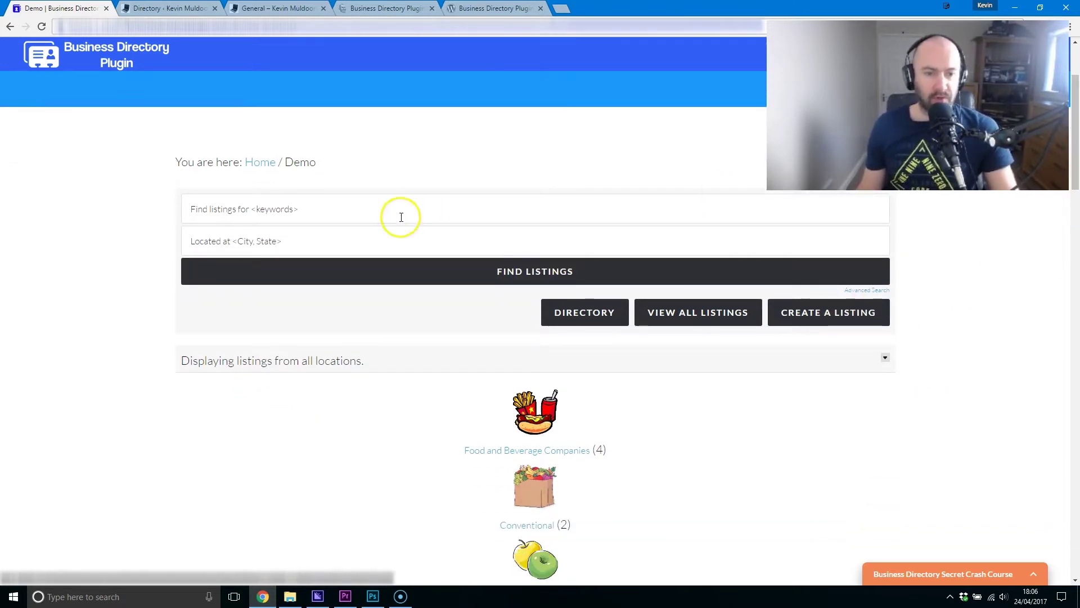
Step: Check the demo's keyword and location search fields, and view all listings to look through the business entries
left_click(250, 210)
left_click(273, 240)
left_click(716, 316)
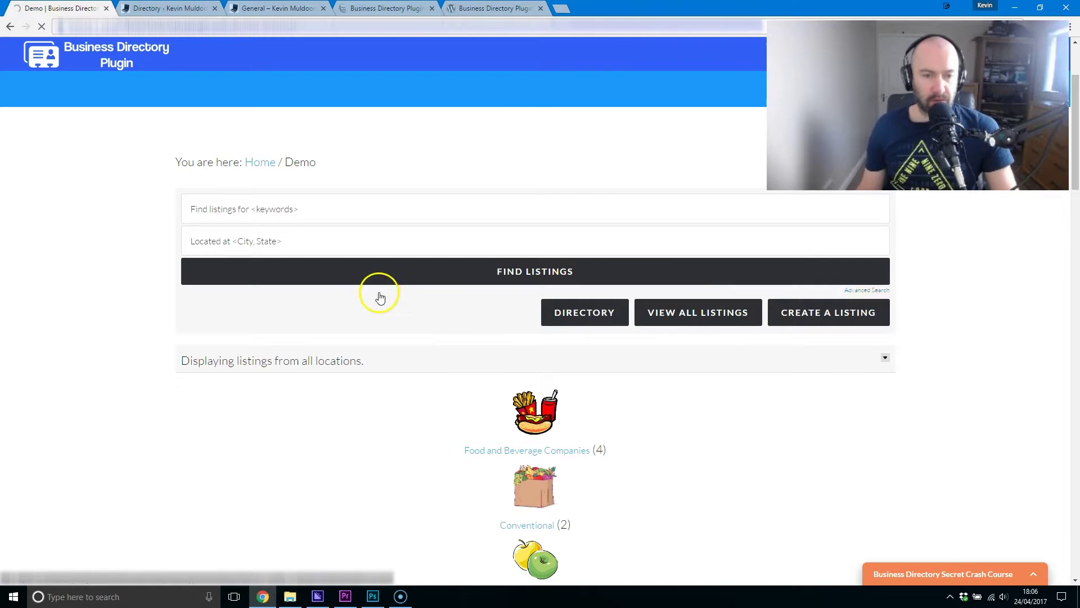
scroll(494, 353, "down", 3)
scroll(586, 376, "down", 1)
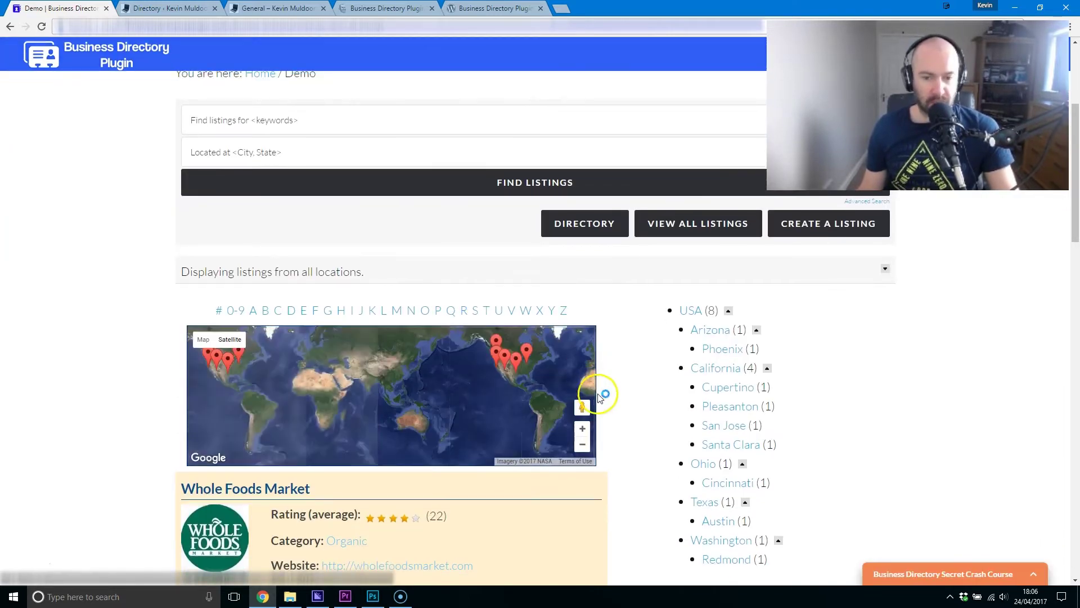
scroll(745, 366, "down", 5)
scroll(616, 426, "down", 6)
scroll(630, 413, "up", 3)
scroll(630, 413, "up", 10)
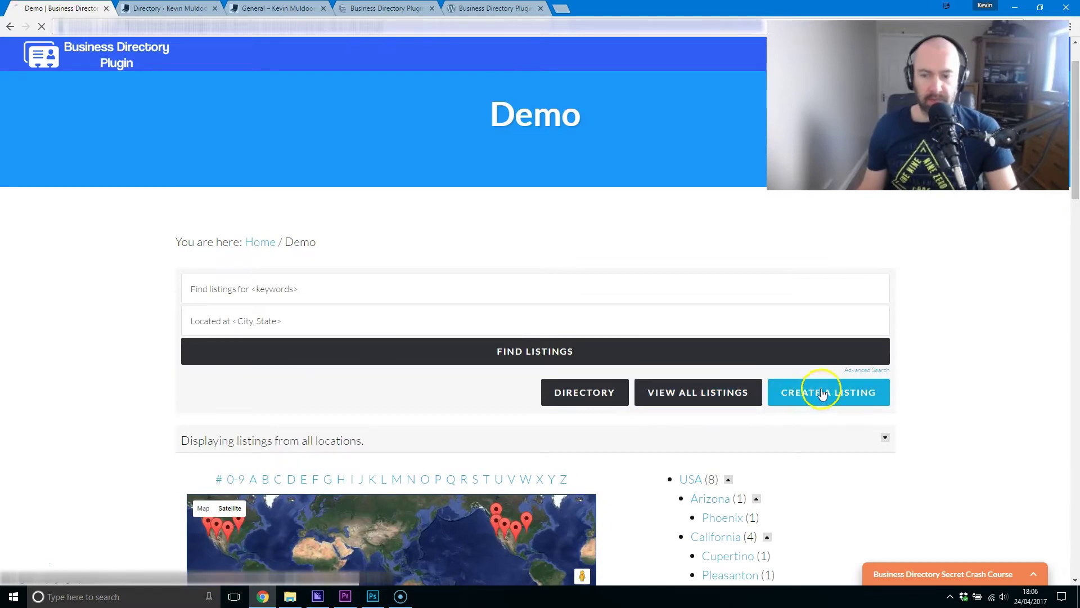
Step: Open the demo's listing creation page, go back to the full listings, and look through the company entries
left_click(820, 390)
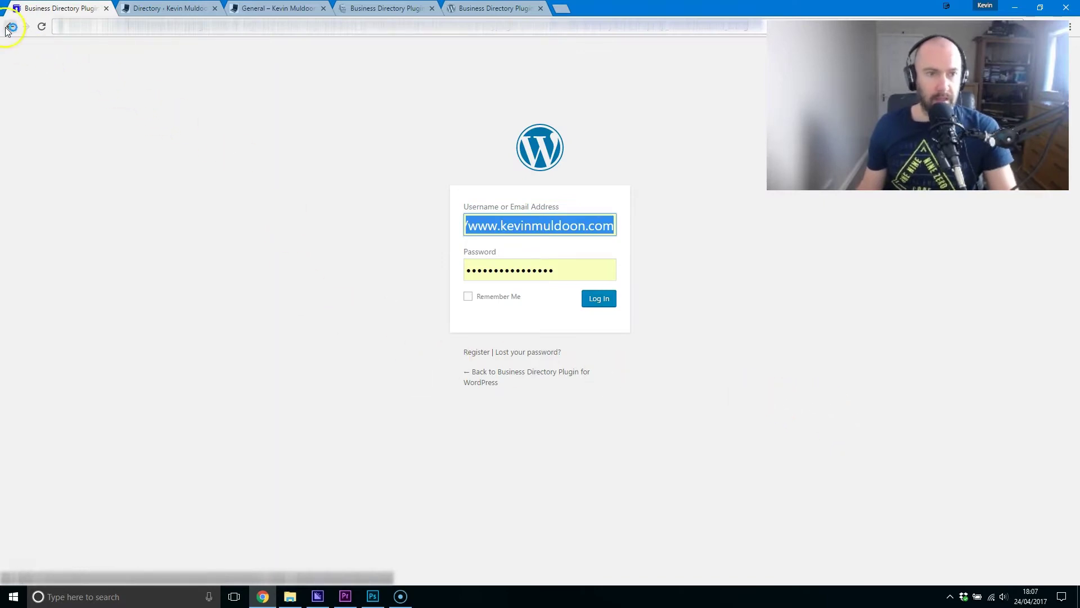
left_click(9, 28)
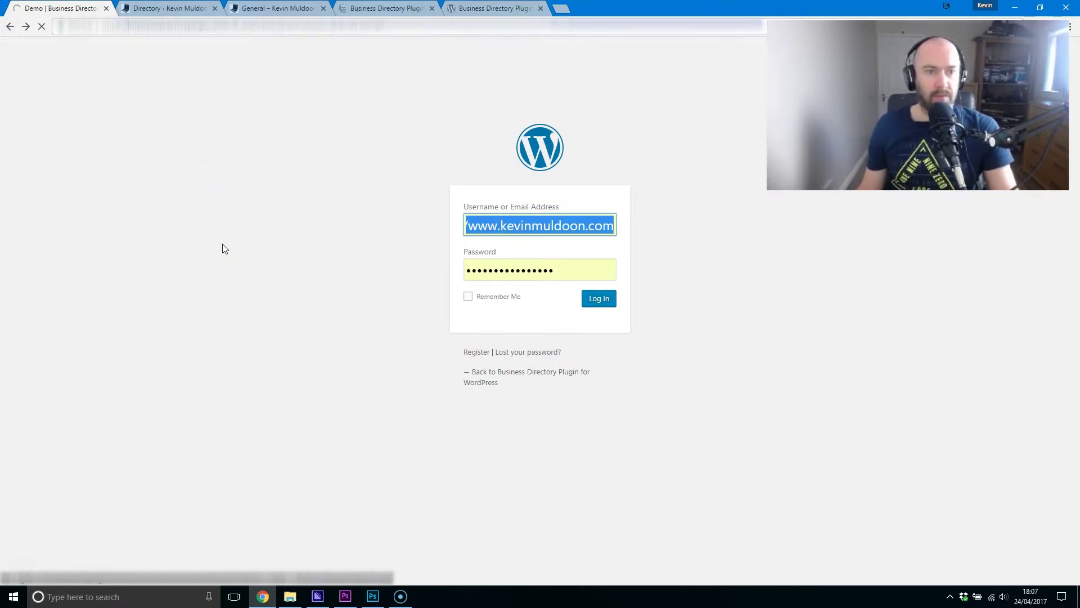
scroll(682, 450, "down", 15)
scroll(685, 429, "down", 2)
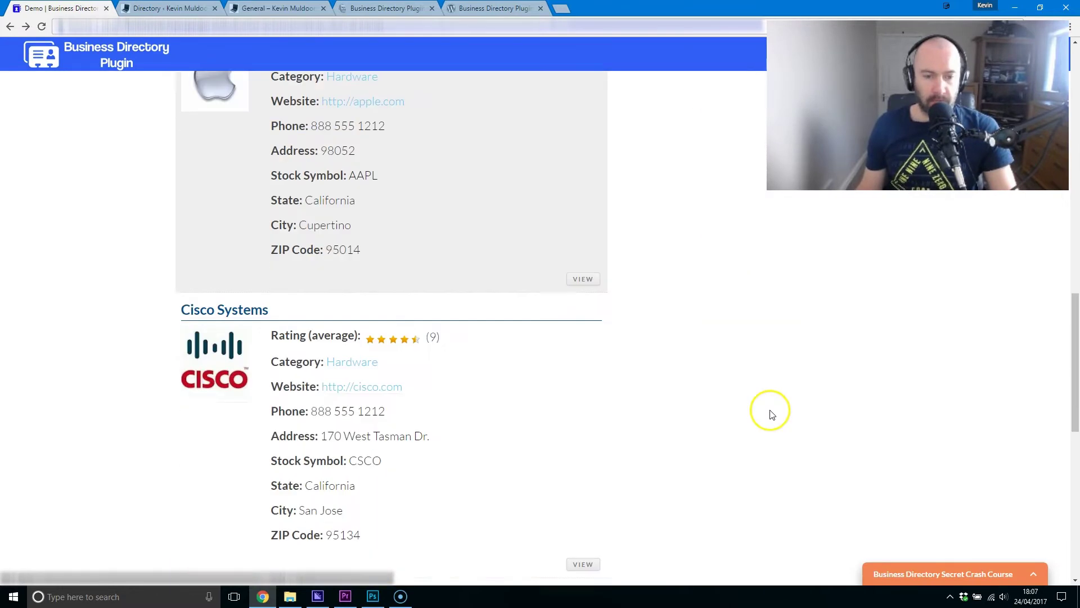
left_click_drag(1073, 332, 1073, 122)
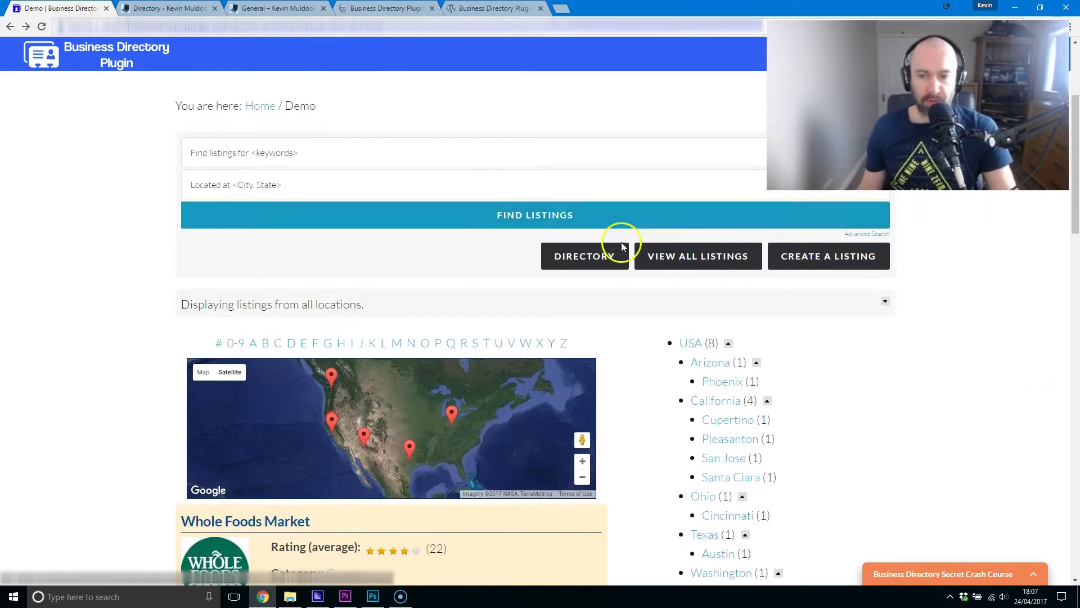
Step: Return to the demo's main directory page and look over its business categories
left_click(583, 260)
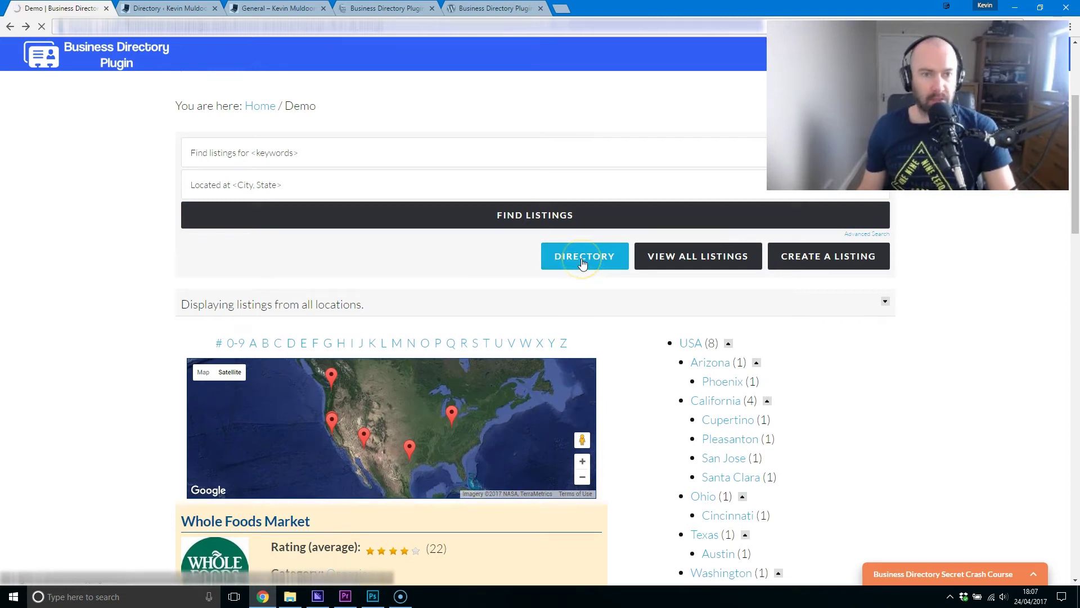
scroll(605, 412, "down", 5)
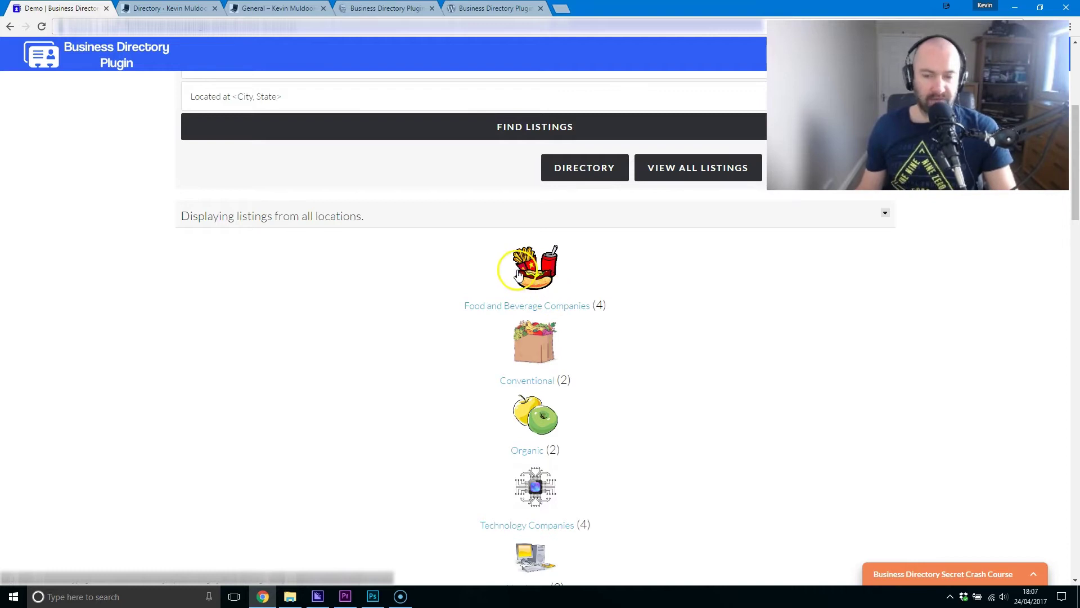
scroll(519, 276, "down", 3)
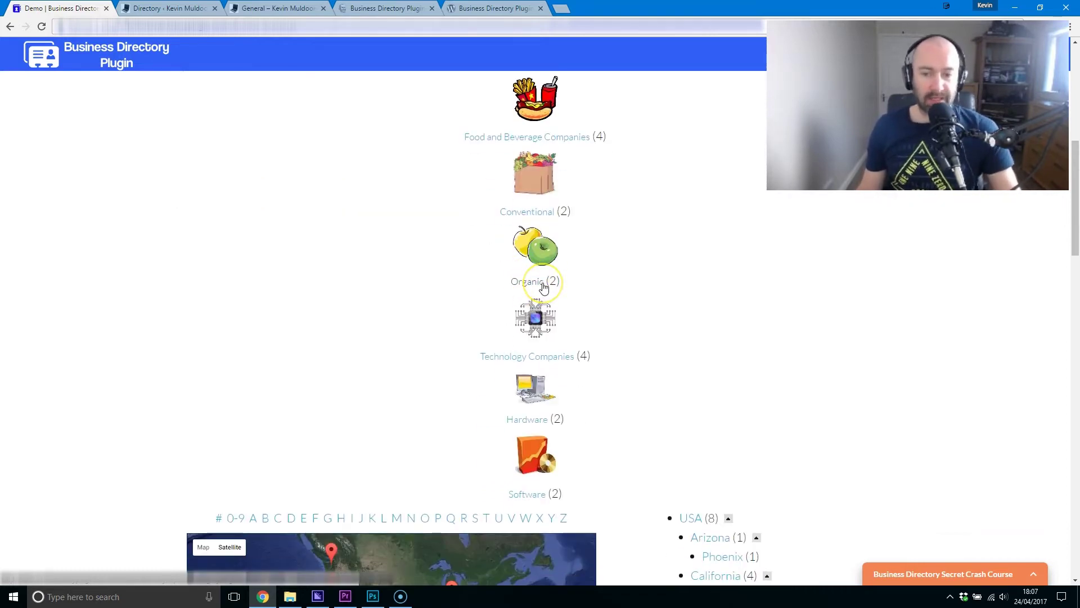
Step: Examine the demo directory's map, state and city location list, and the Whole Foods Market and Apple Inc listings
scroll(543, 287, "down", 4)
scroll(684, 349, "down", 1)
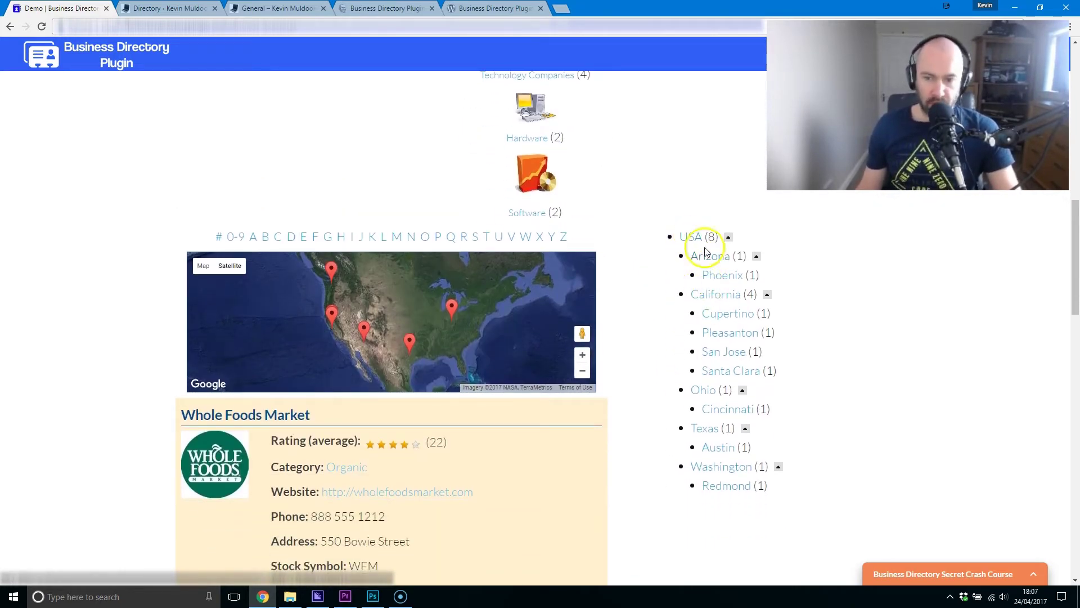
left_click(748, 323)
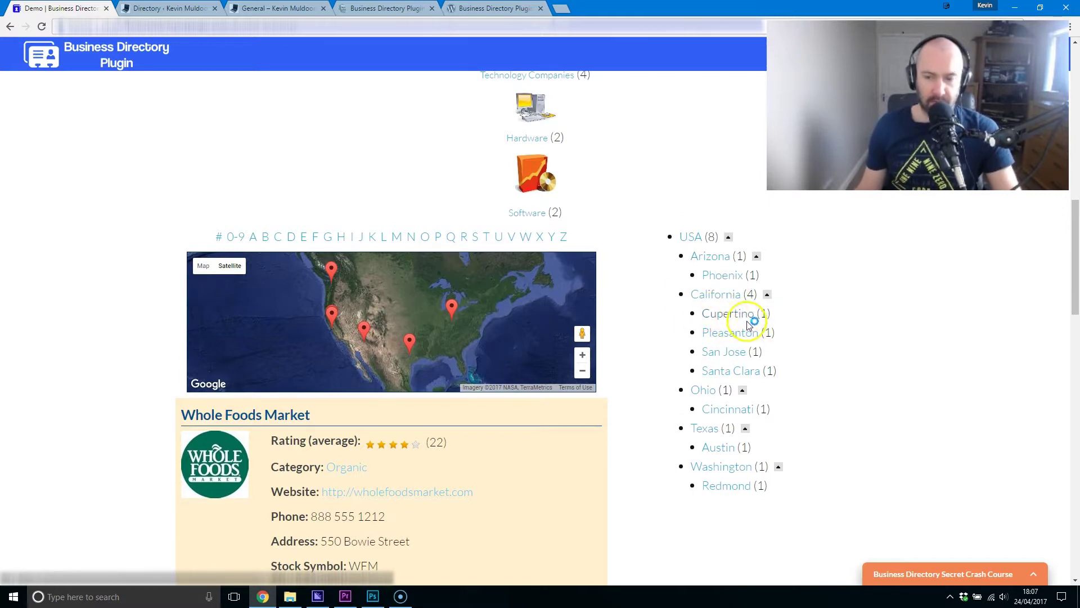
scroll(724, 415, "down", 10)
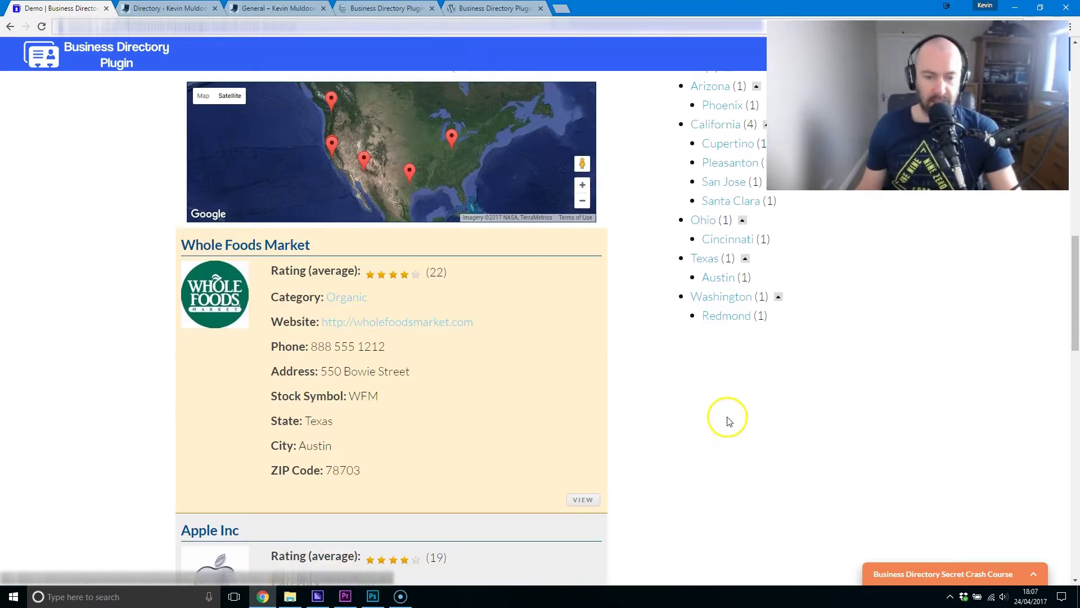
scroll(644, 360, "up", 12)
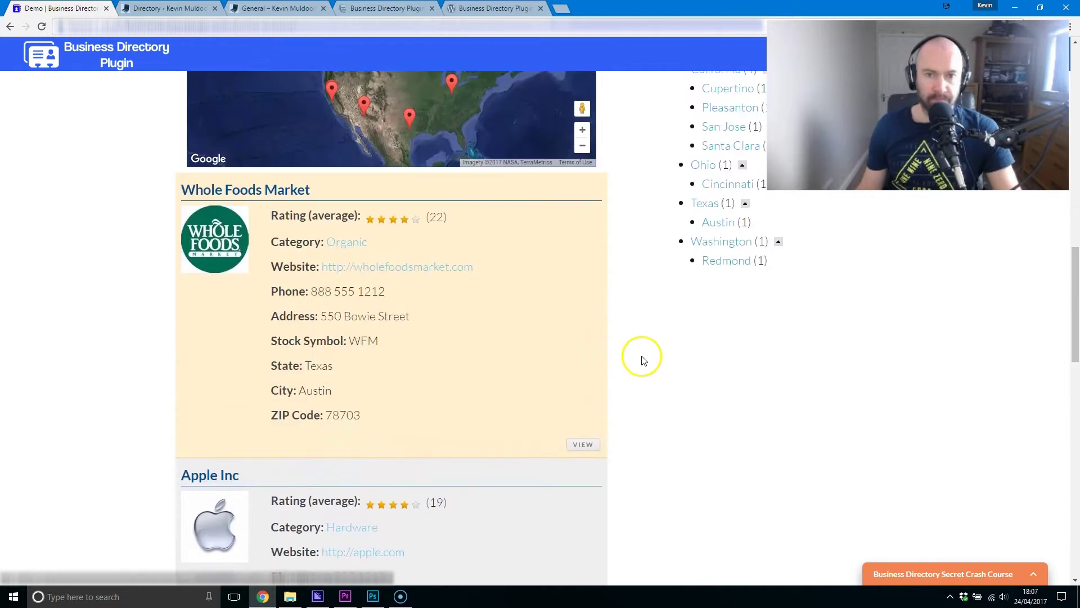
scroll(641, 360, "up", 9)
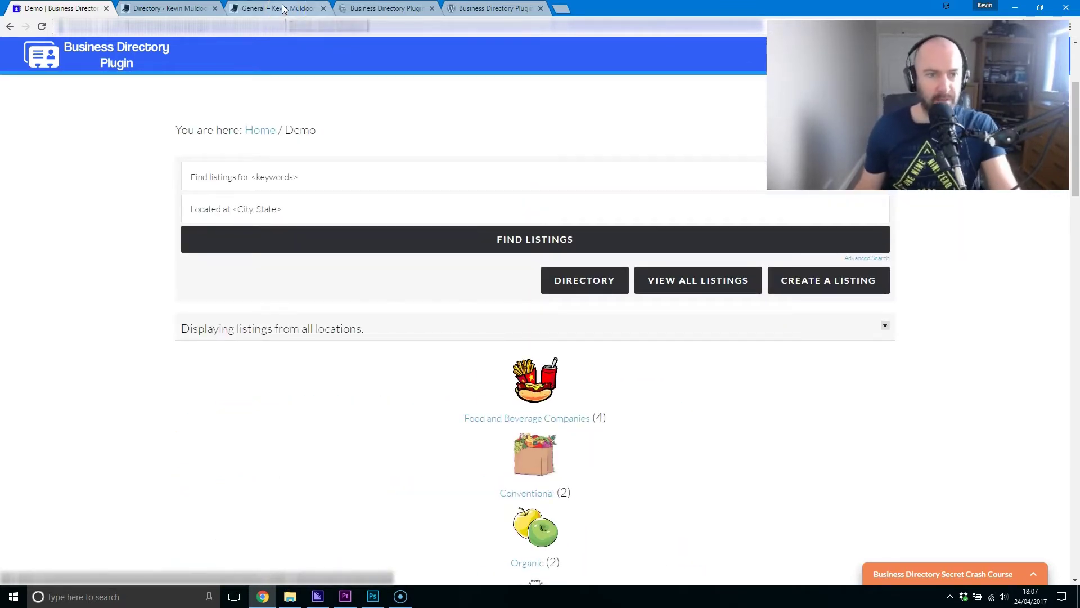
Step: Open the Directory Themes admin page on the test site and review the Default Theme and Pre BD 4.0 Template
key("ctrl+Tab")
left_click(277, 8)
left_click(177, 9)
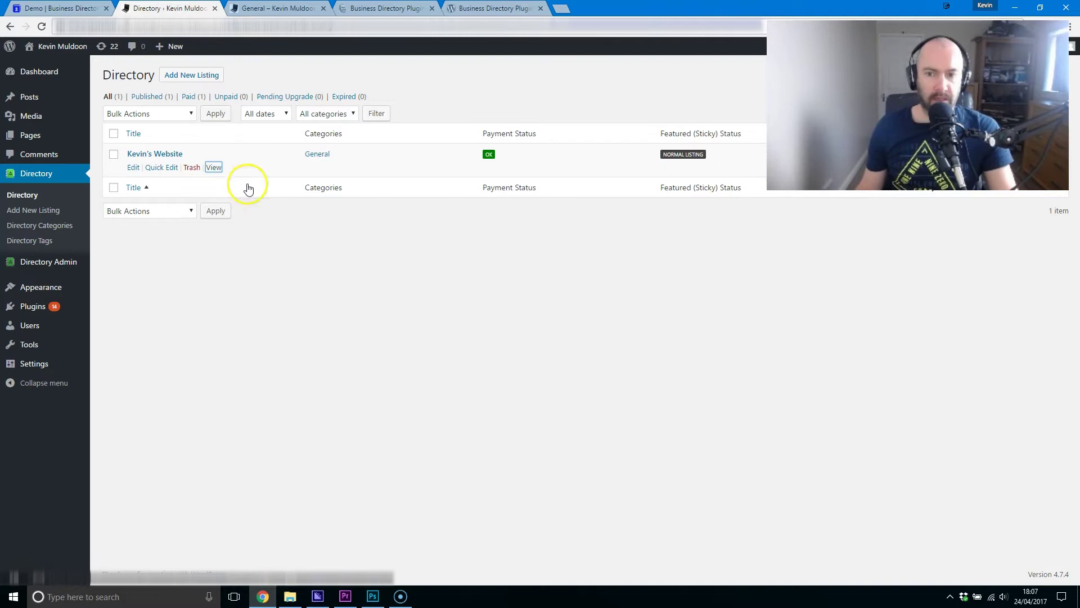
mouse_move(22, 265)
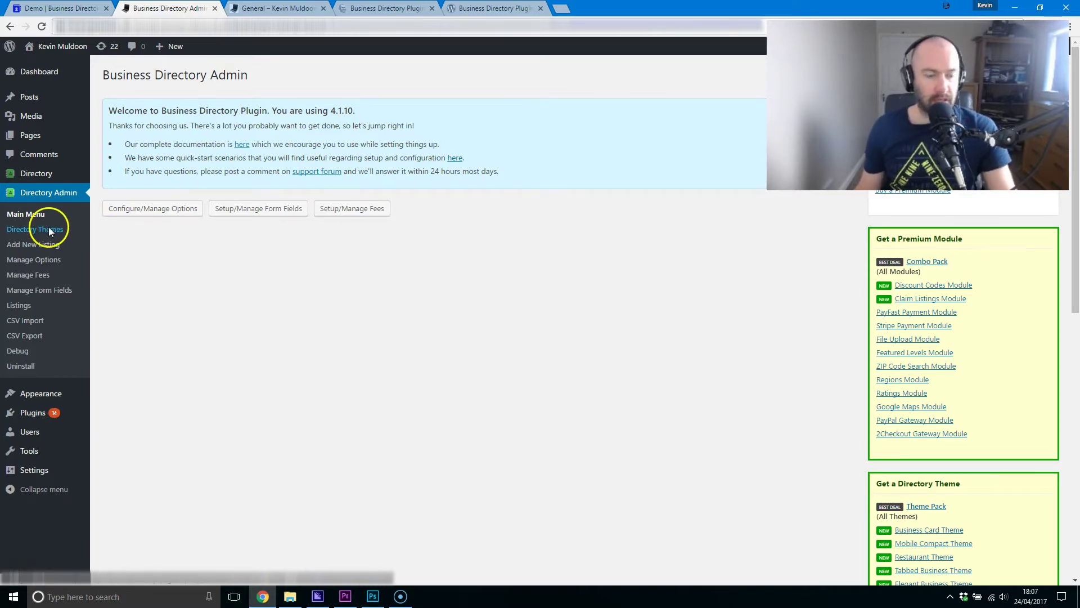
mouse_move(277, 208)
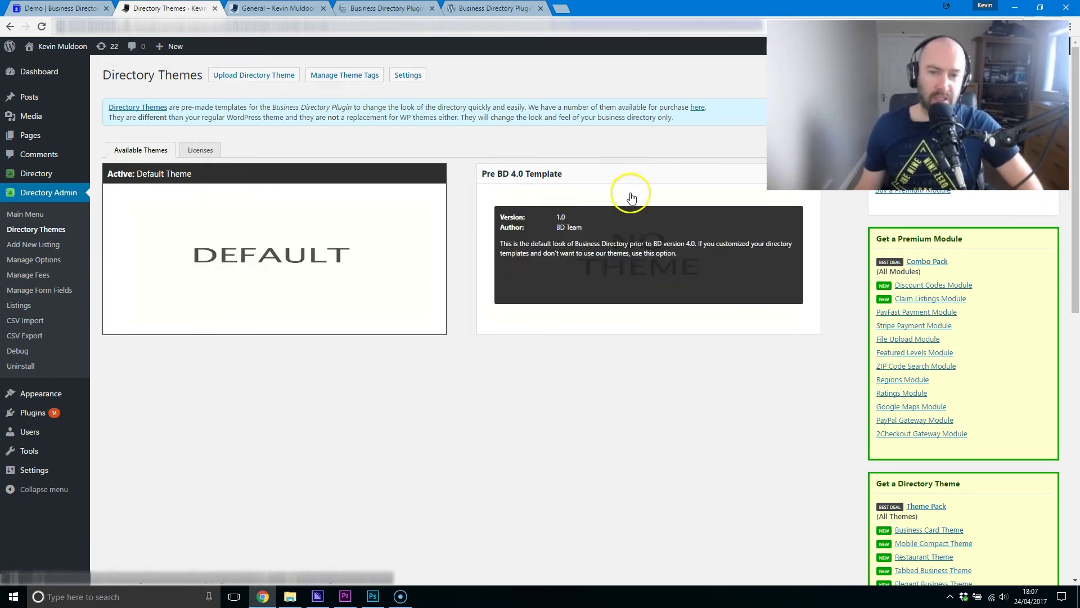
left_click_drag(195, 175, 141, 180)
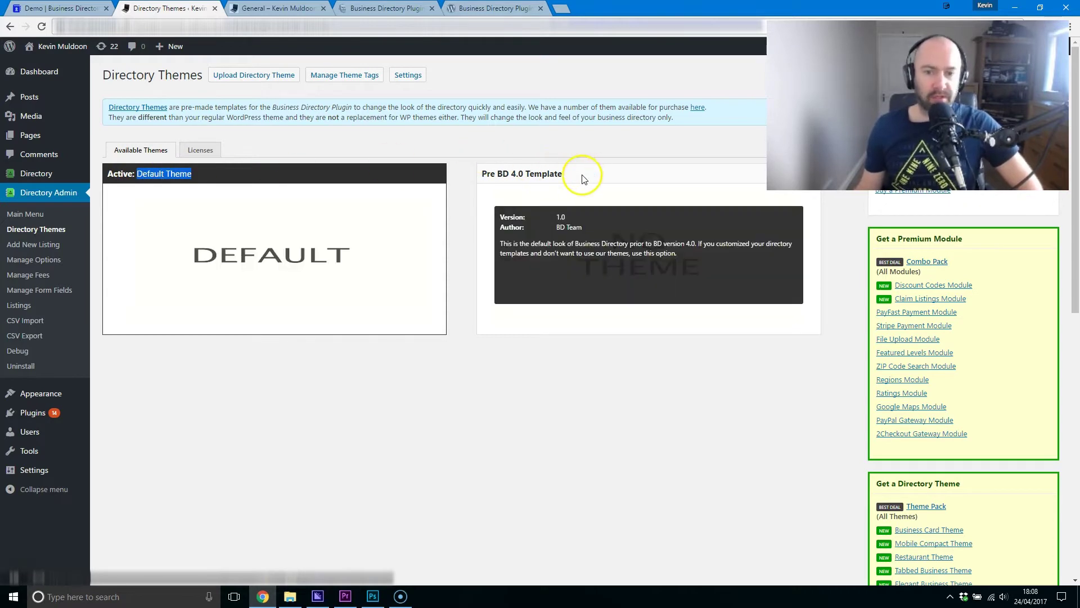
left_click_drag(583, 178, 488, 176)
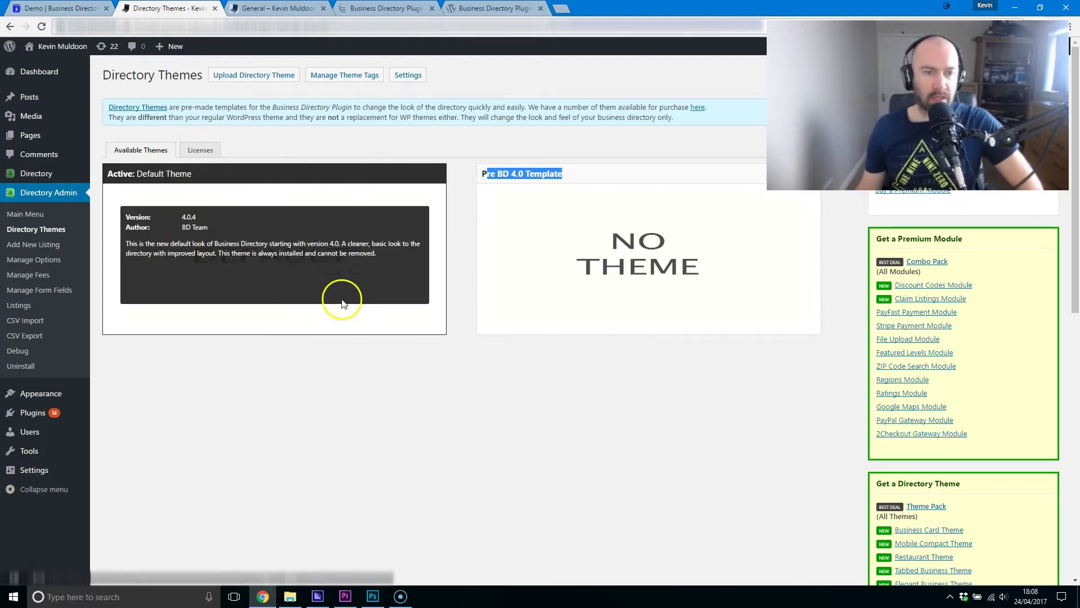
Step: Open the plugin website's Premium Themes page, and compare the test site's General category page with its available directory themes
left_click(37, 6)
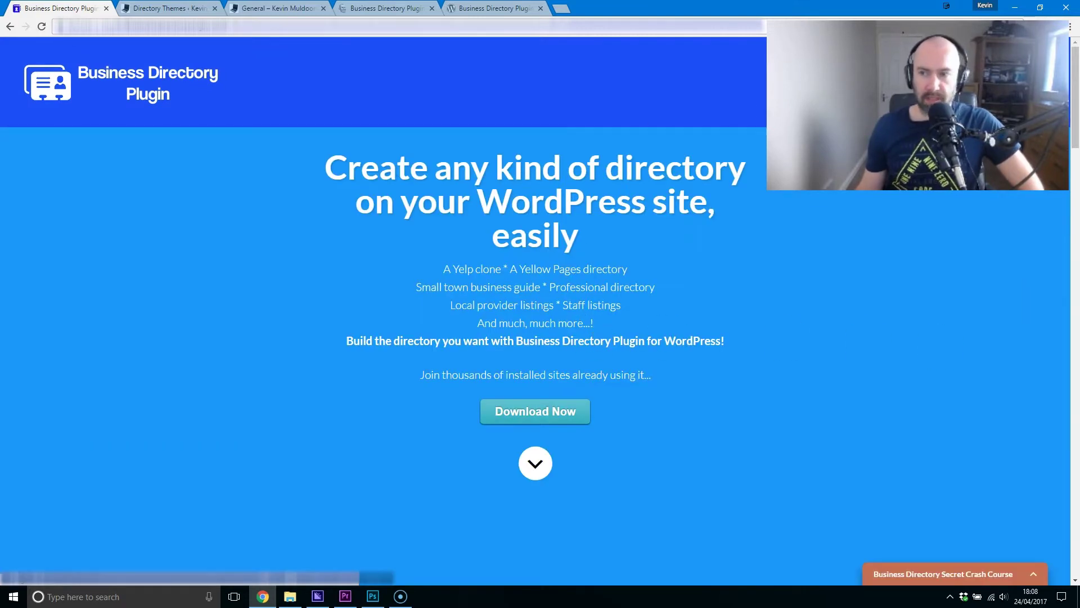
left_click_drag(1075, 132, 1031, 567)
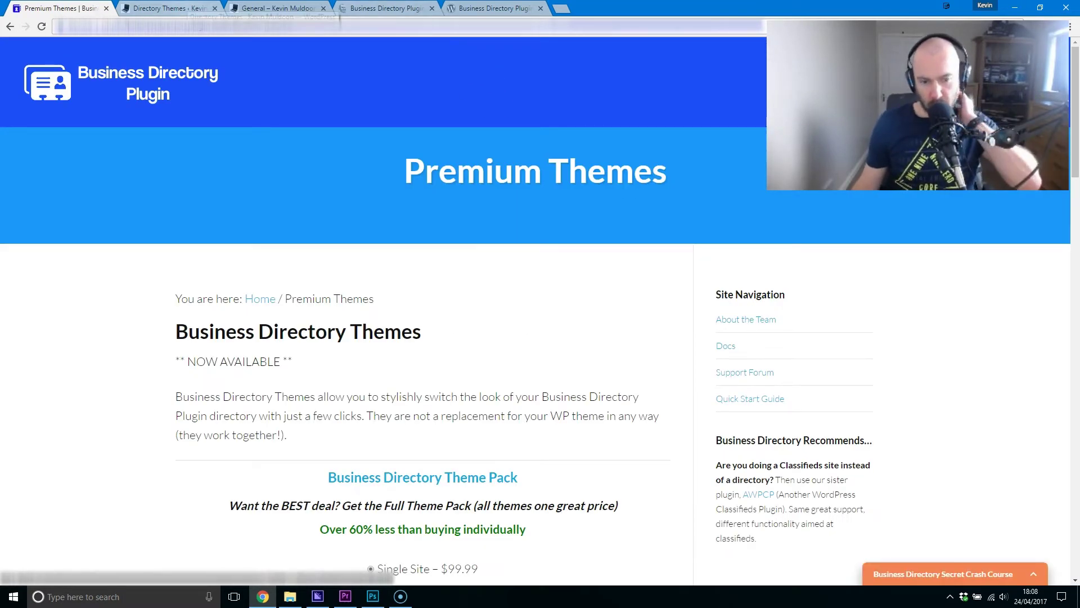
left_click(187, 8)
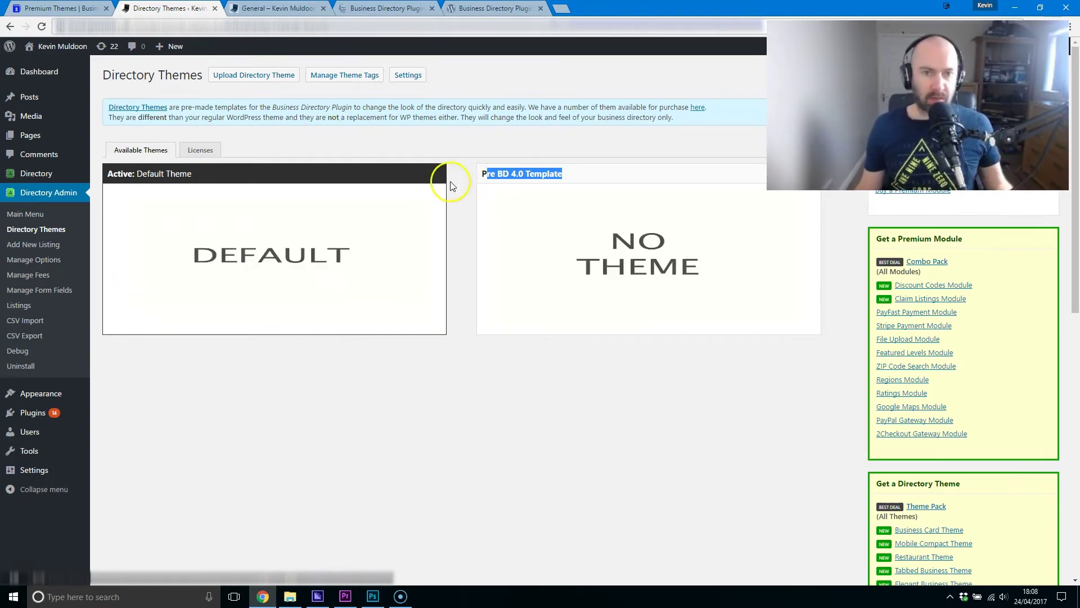
left_click(284, 9)
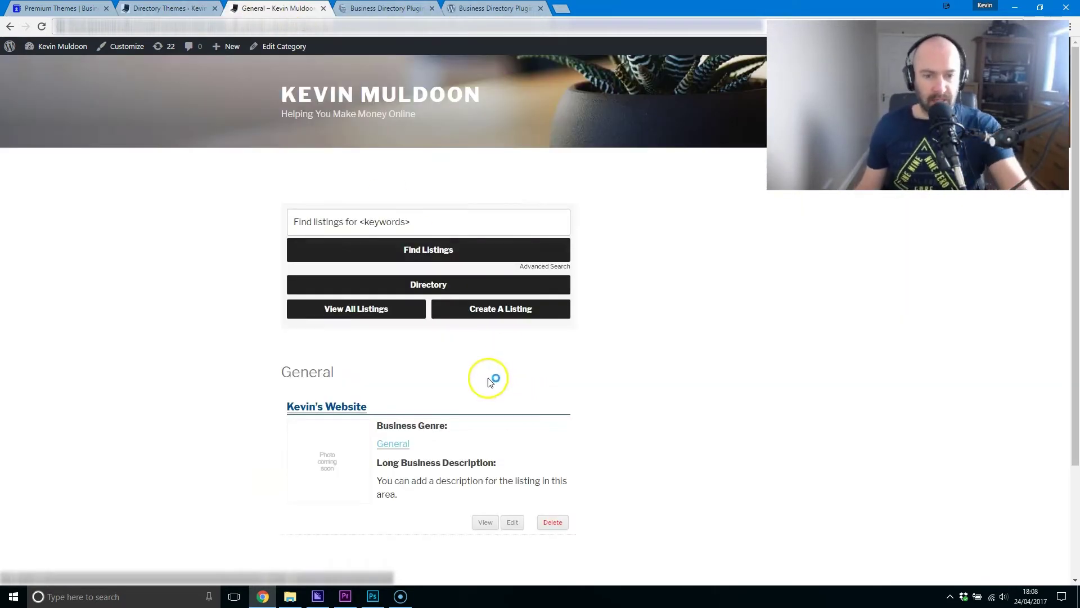
left_click(181, 8)
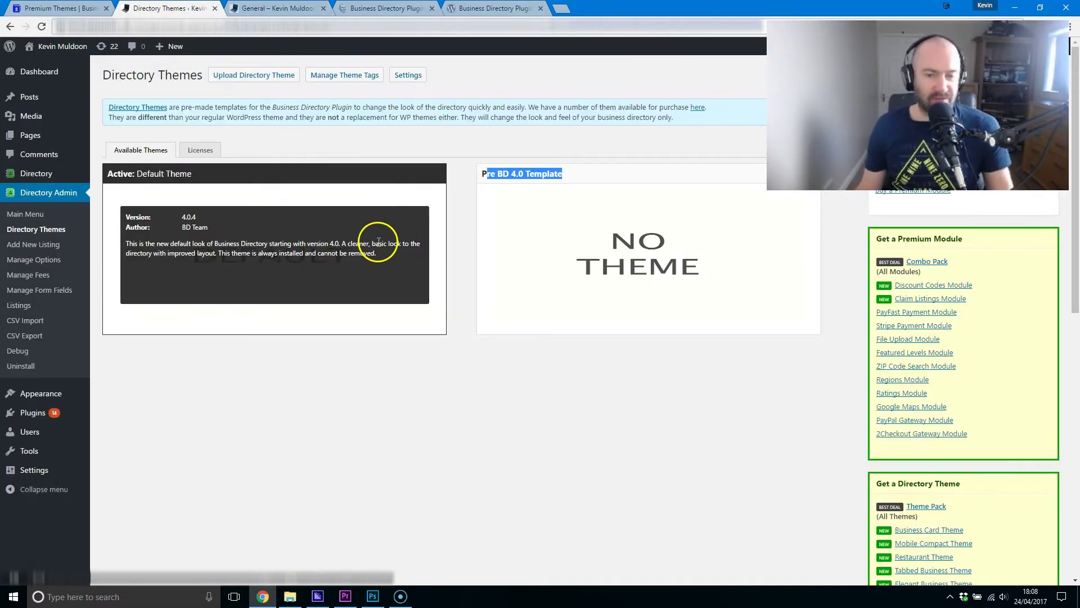
mouse_move(50, 137)
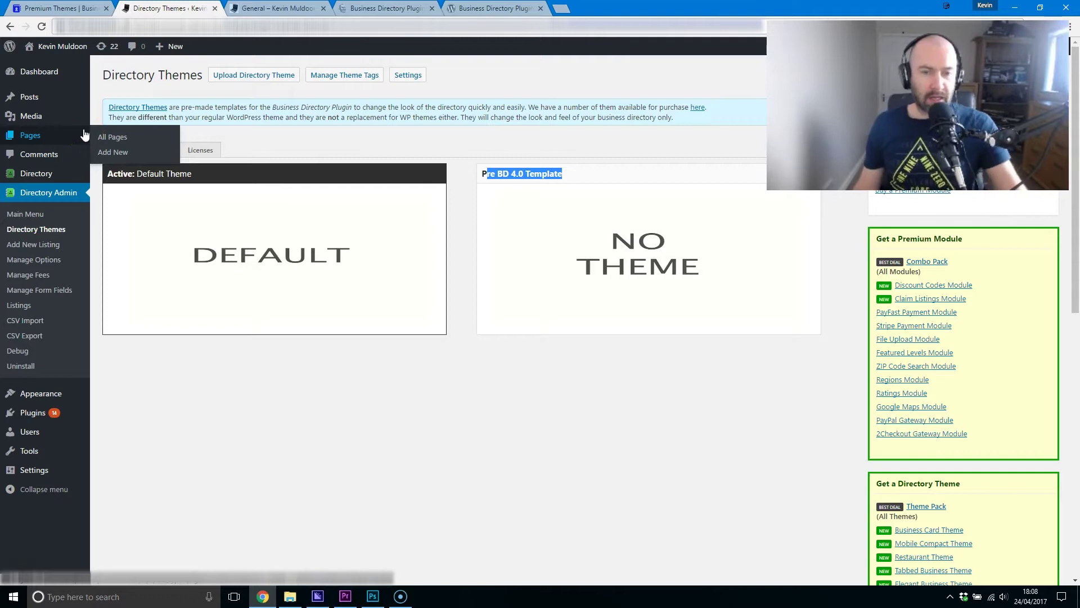
left_click(283, 144)
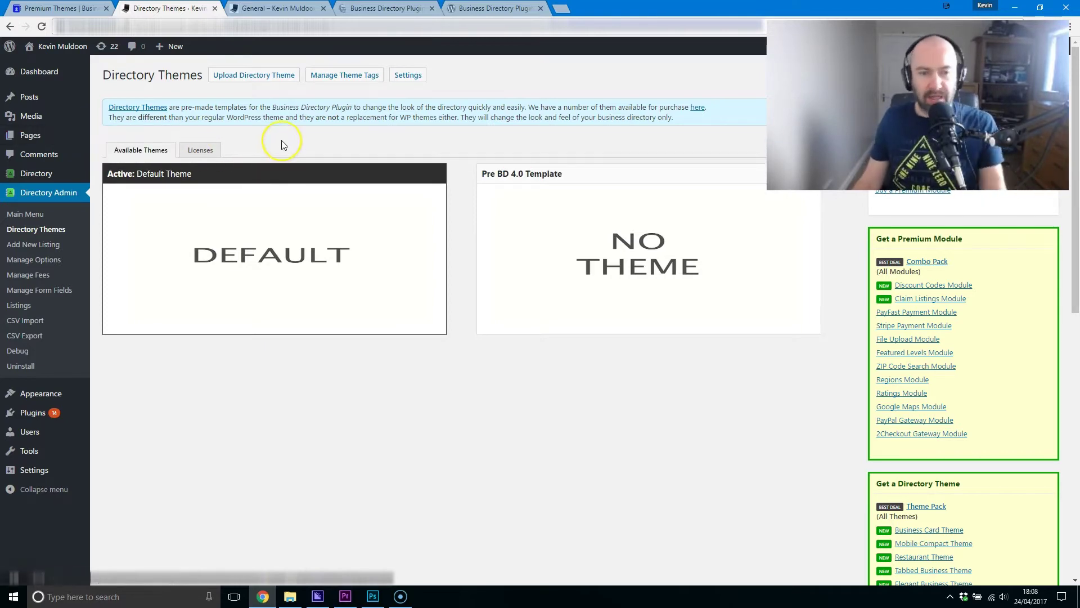
left_click(283, 144)
left_click(283, 145)
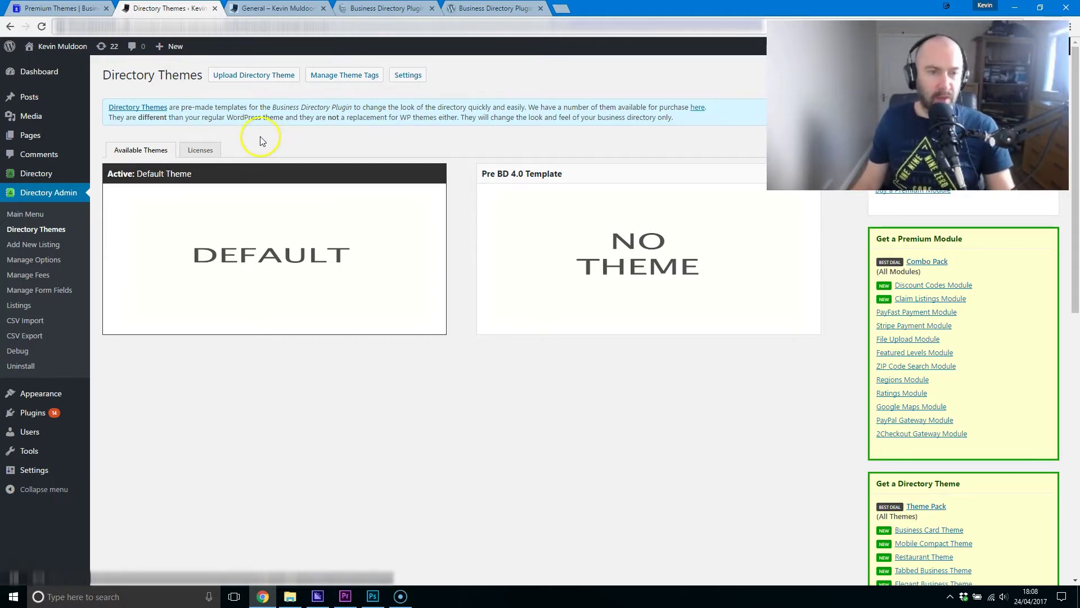
Step: Look over the theme pack pricing and the individual directory themes on the plugin website's Premium Themes page
left_click(56, 7)
scroll(495, 402, "down", 9)
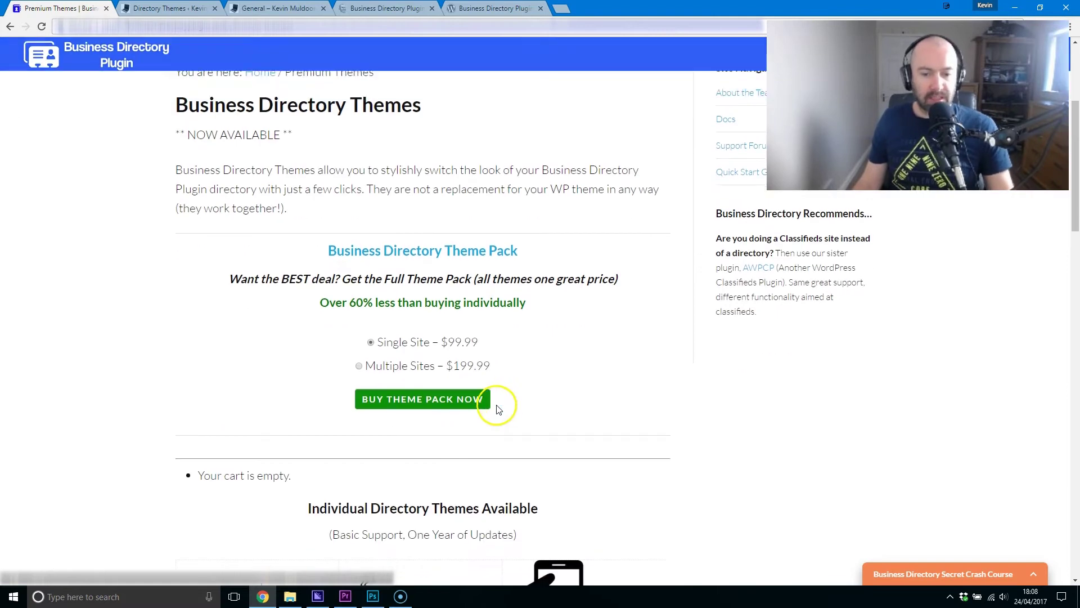
scroll(496, 408, "down", 2)
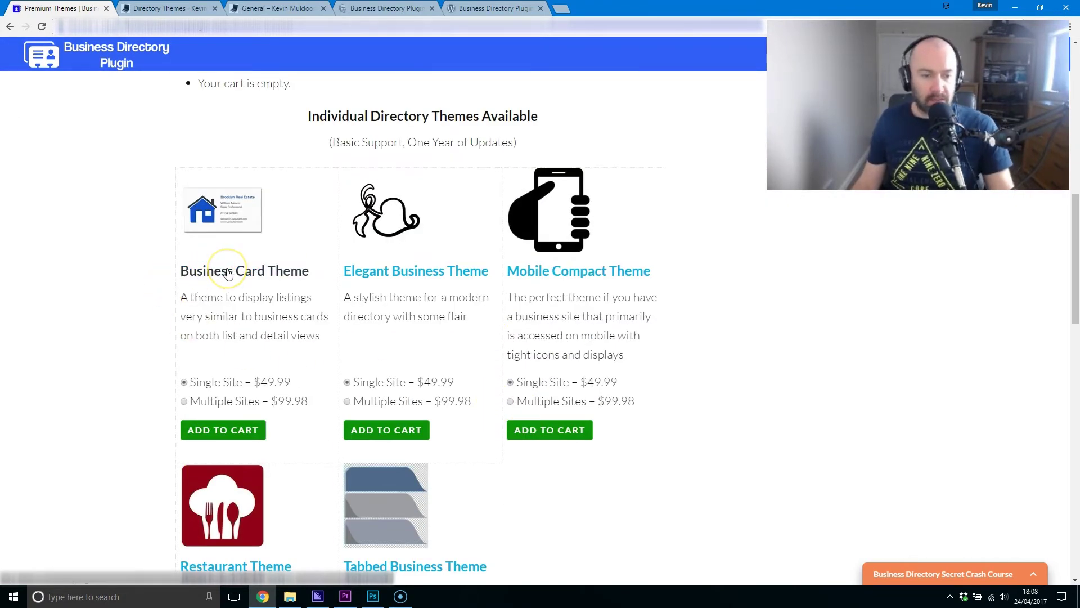
scroll(228, 274, "down", 2)
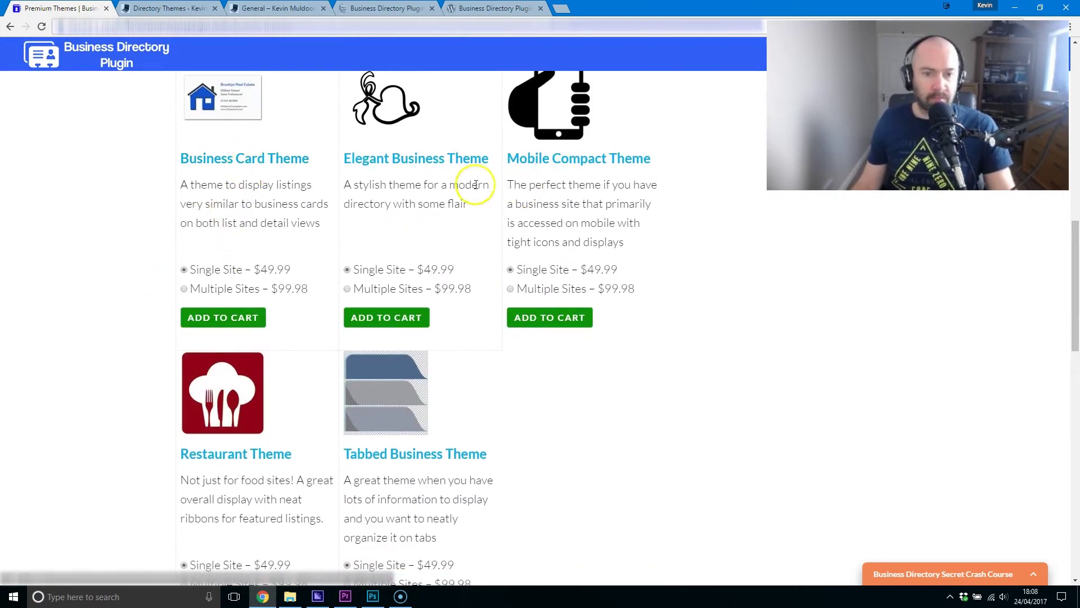
scroll(400, 216, "up", 3)
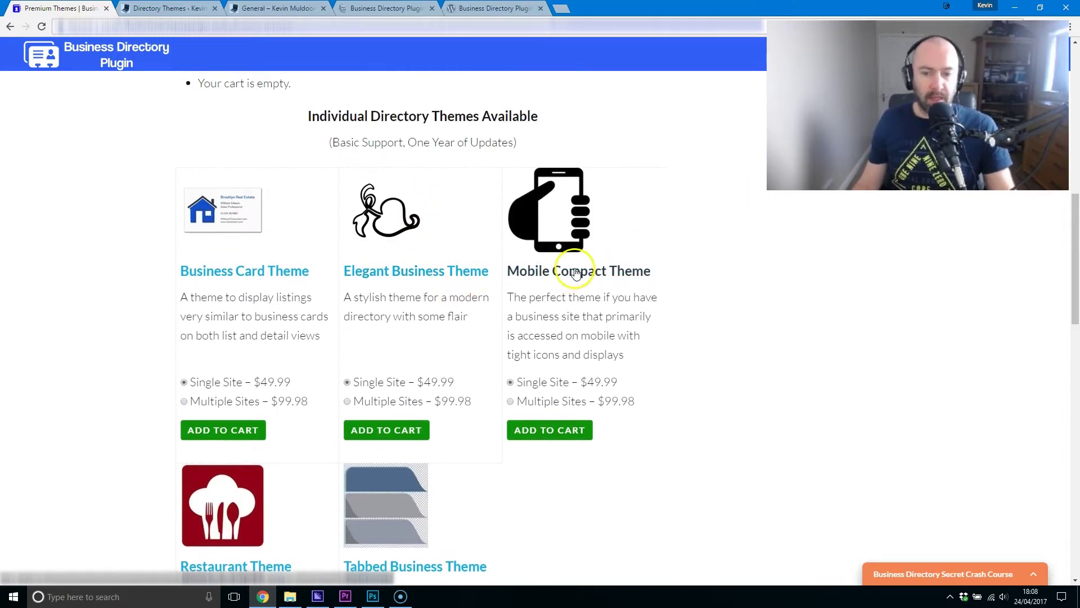
scroll(418, 287, "down", 3)
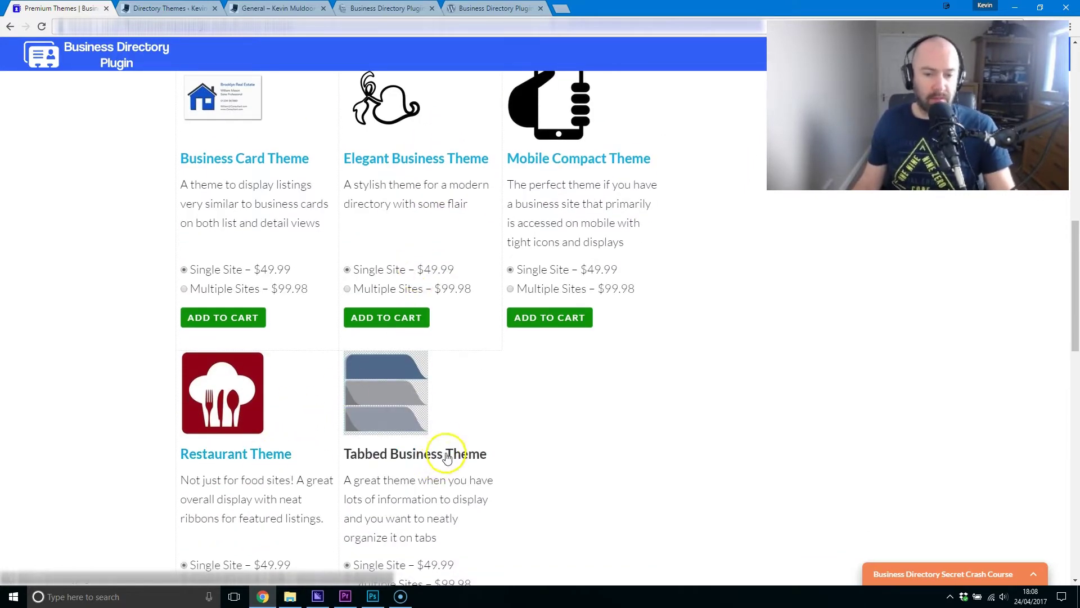
scroll(273, 326, "down", 4)
scroll(265, 293, "up", 1)
Step: Open the Restaurant Theme page separately, view its list and detail screenshots, and close the page
left_click(273, 284, "ctrl")
scroll(302, 296, "up", 2)
key("ctrl+Tab")
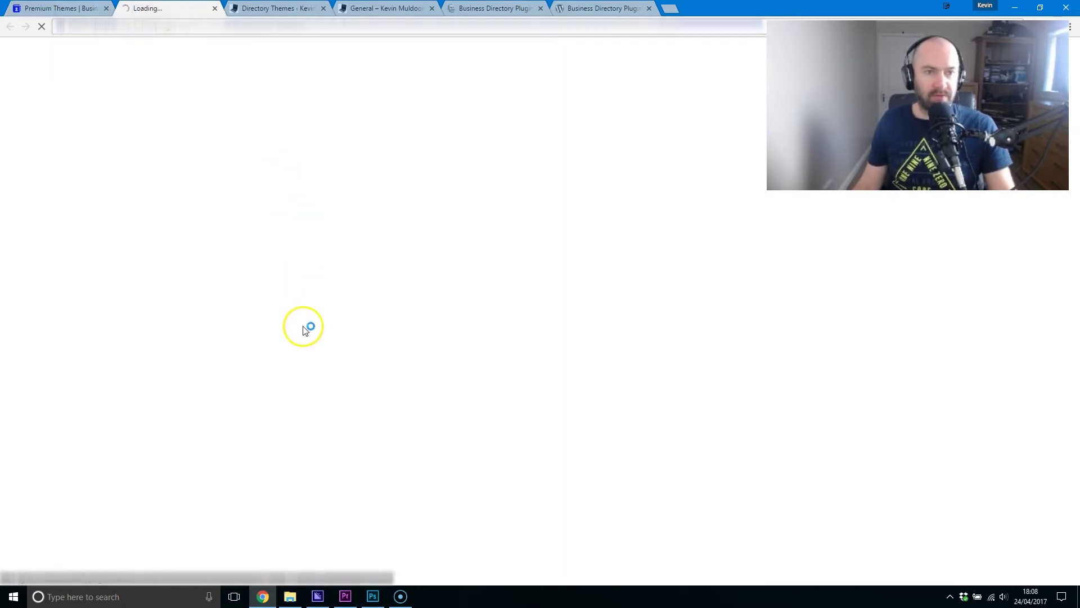
scroll(292, 321, "down", 3)
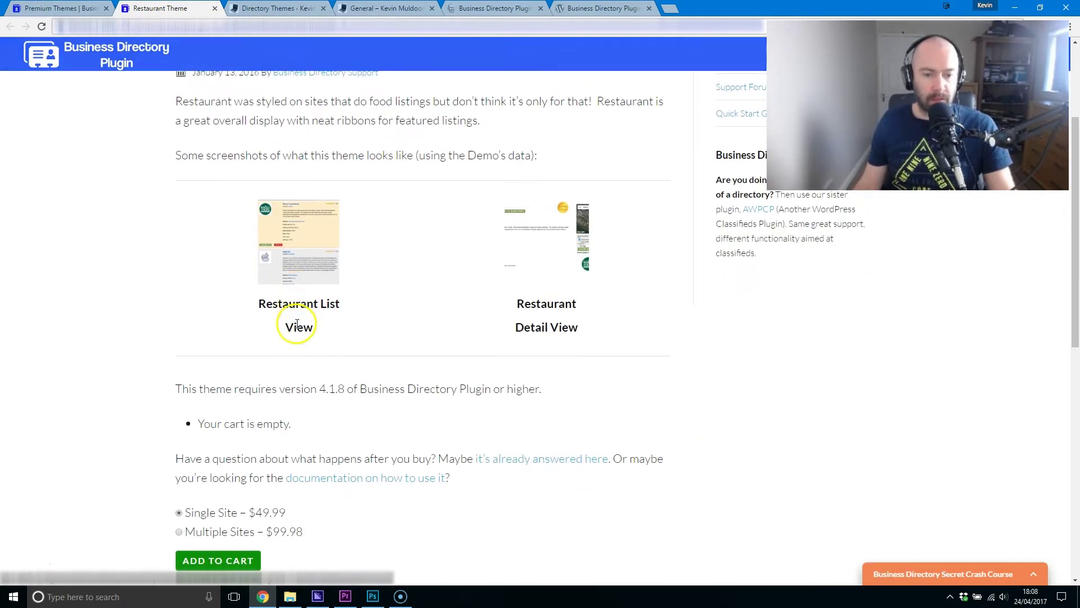
left_click(303, 253)
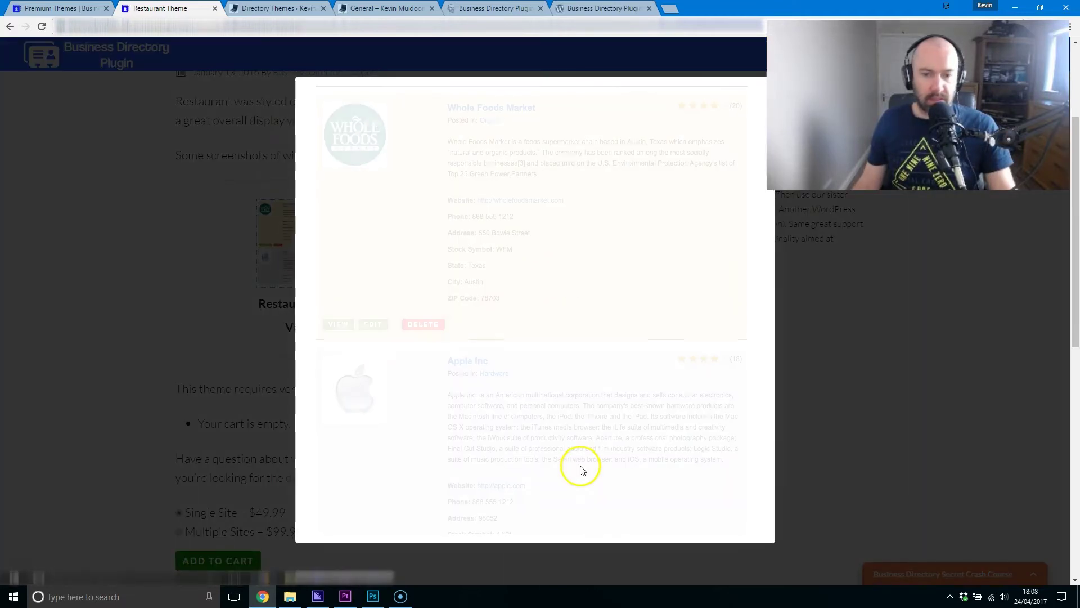
left_click(134, 278)
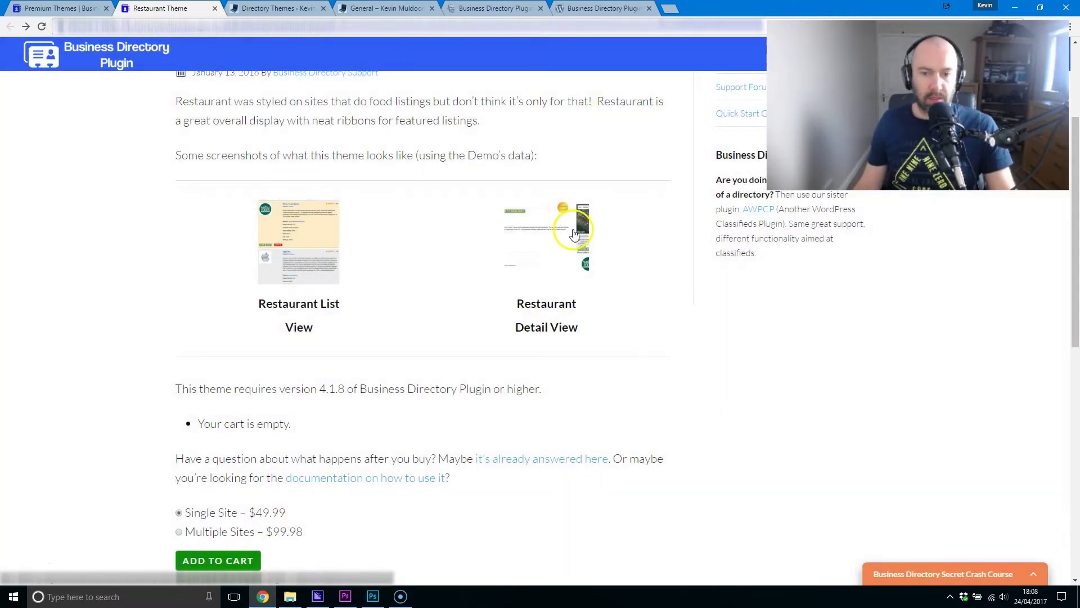
left_click(269, 274)
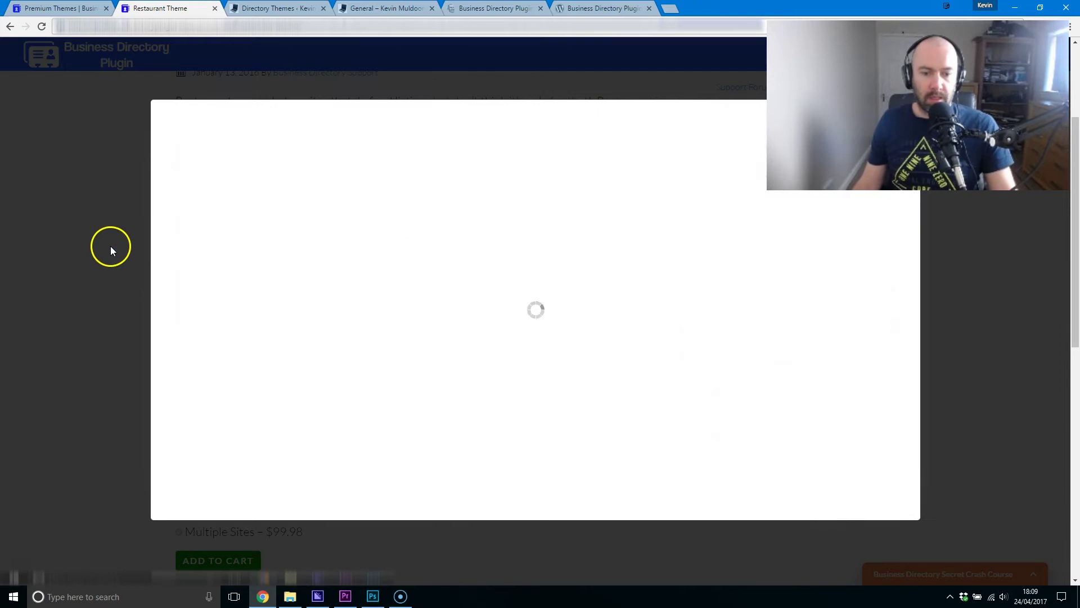
left_click(86, 237)
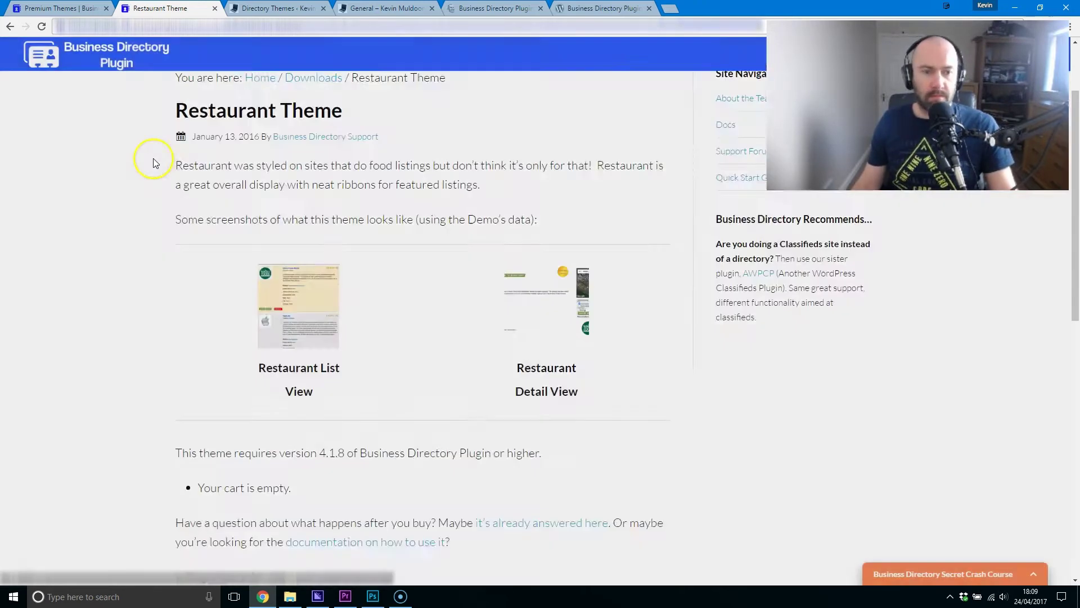
scroll(171, 183, "up", 3)
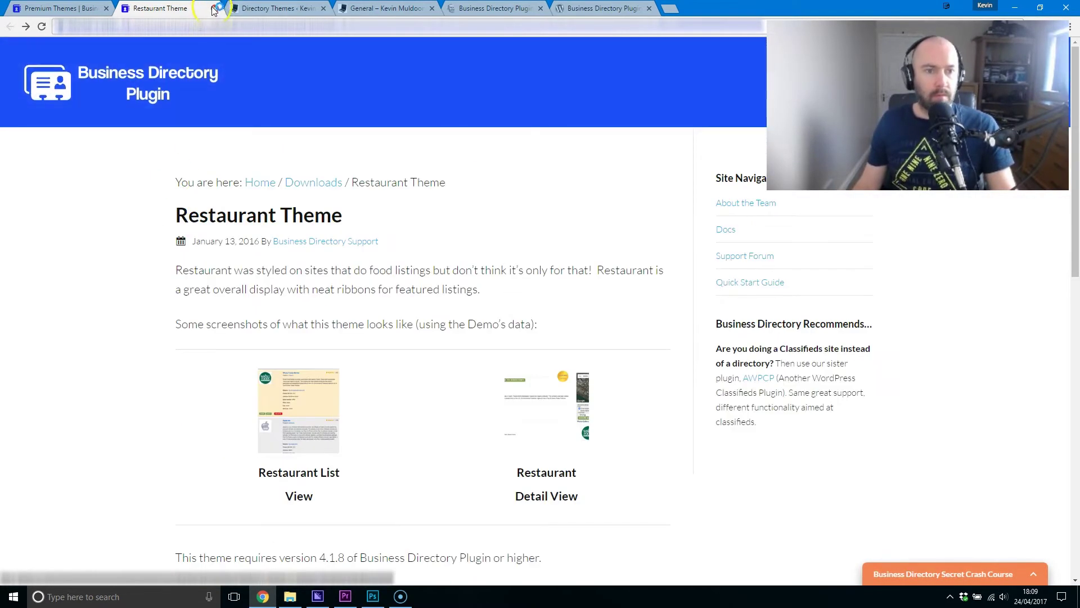
left_click(214, 8)
Step: Open the Elegant Business Theme page separately and view its detail view screenshot
scroll(332, 323, "up", 3)
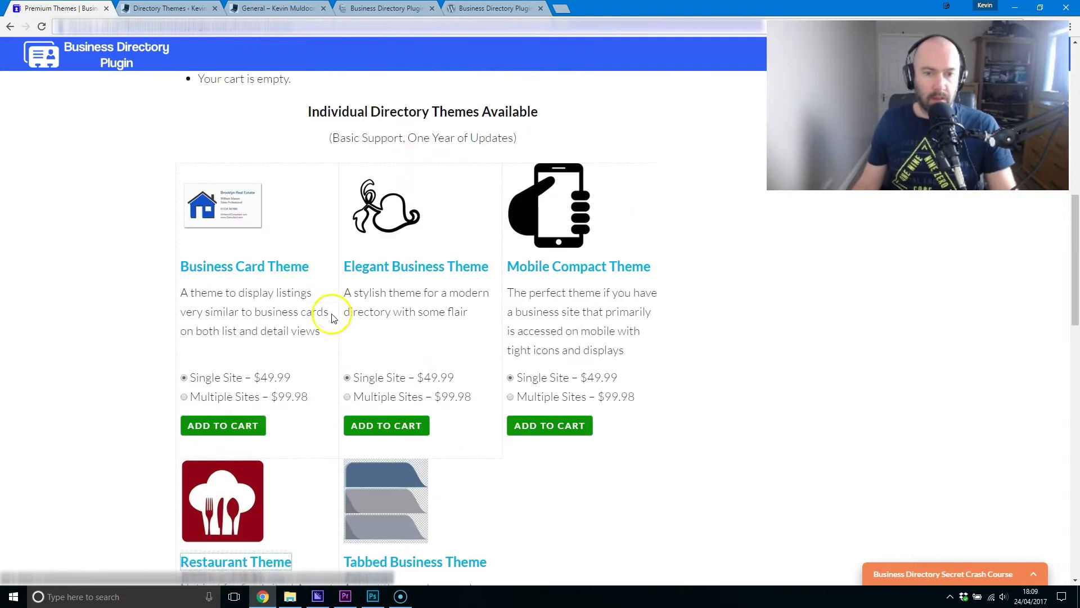
right_click(388, 274)
left_click(444, 284)
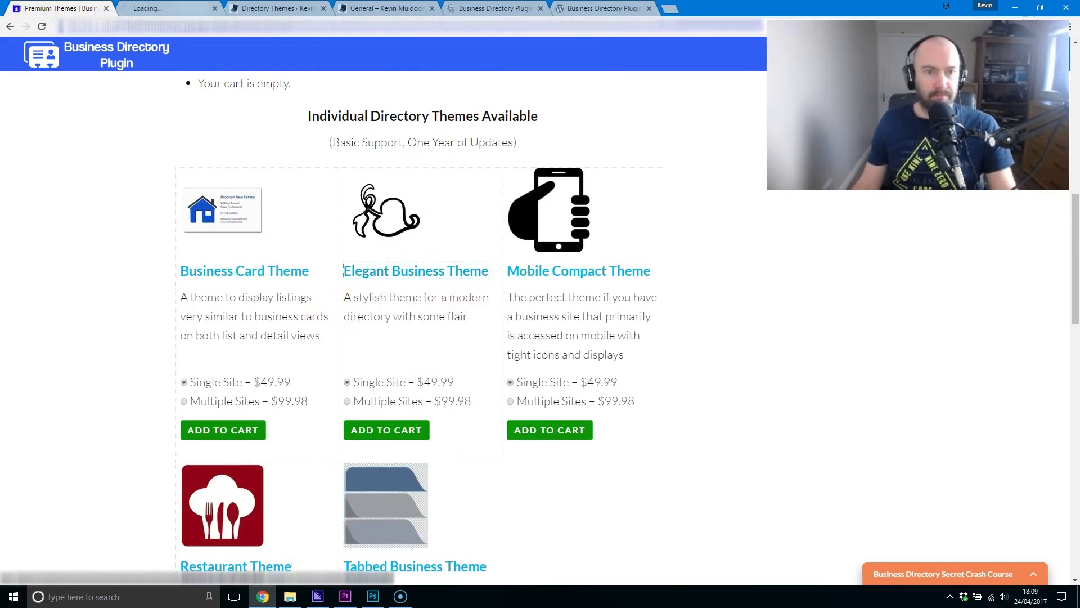
key("ctrl+Tab")
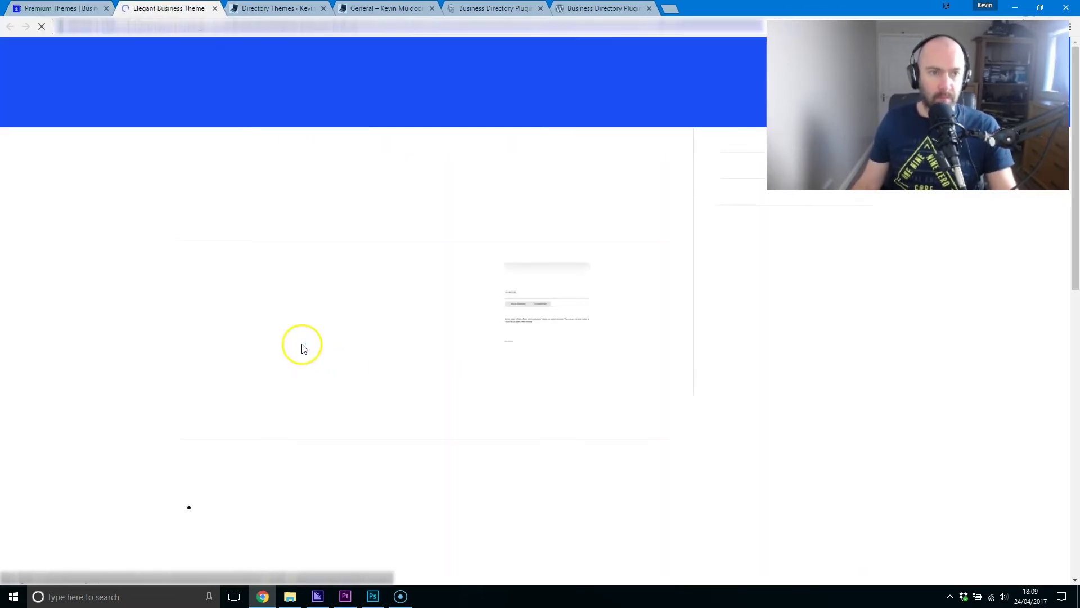
left_click(548, 382)
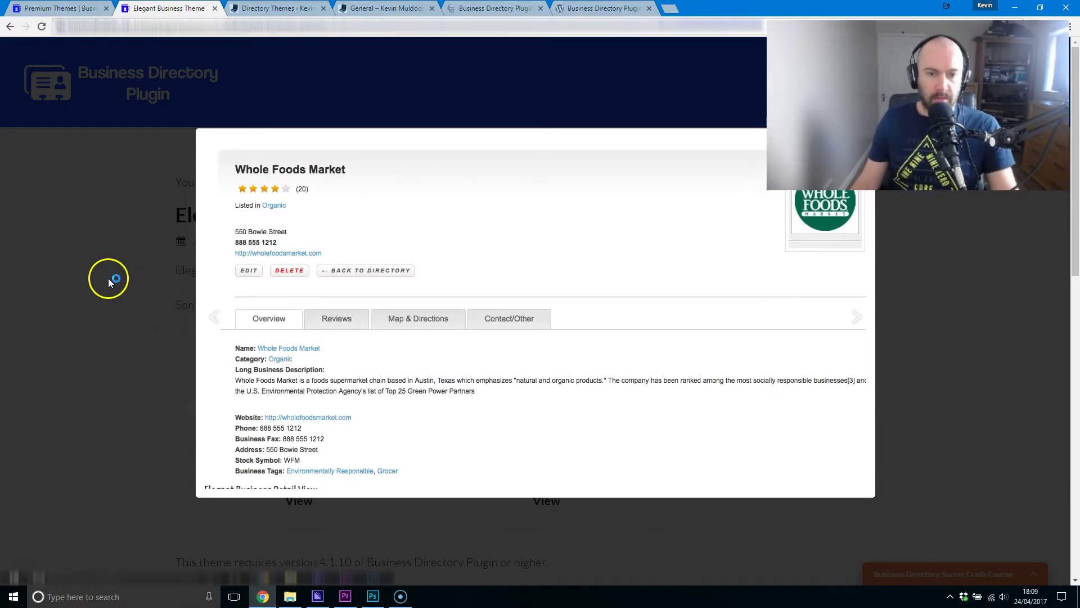
left_click(103, 265)
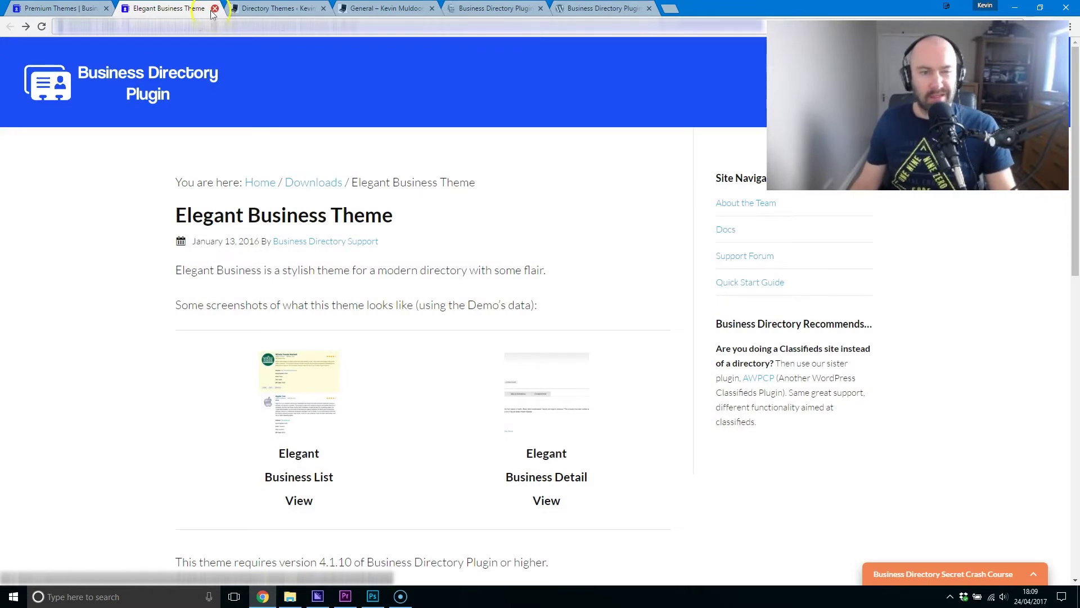
Step: Close the Elegant Business Theme page, and choose the Multiple Sites option for the Tabbed Business Theme among the individual themes
left_click(214, 8)
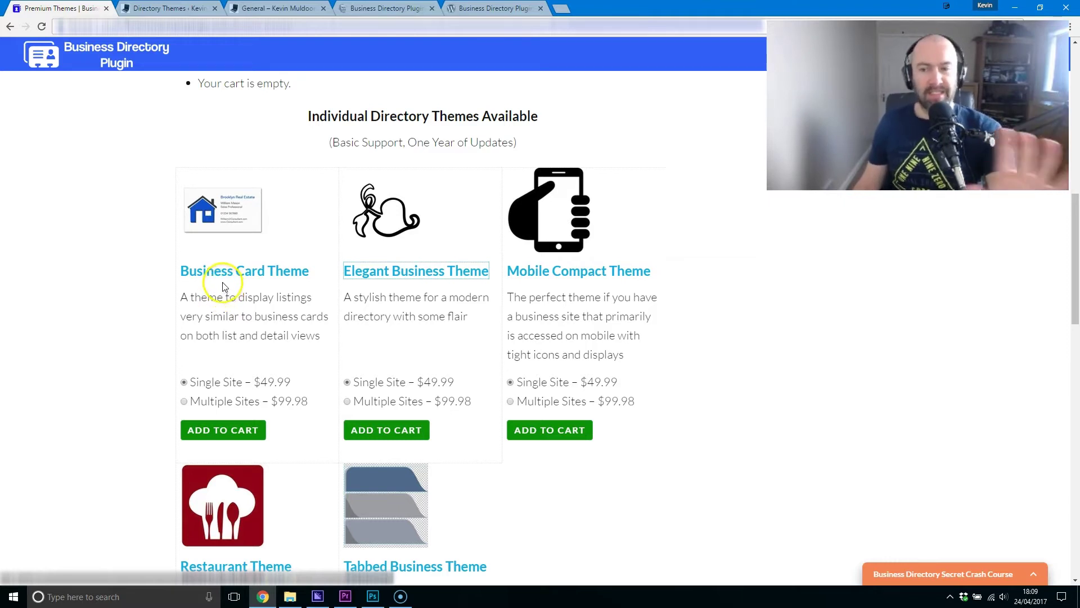
scroll(281, 344, "down", 1)
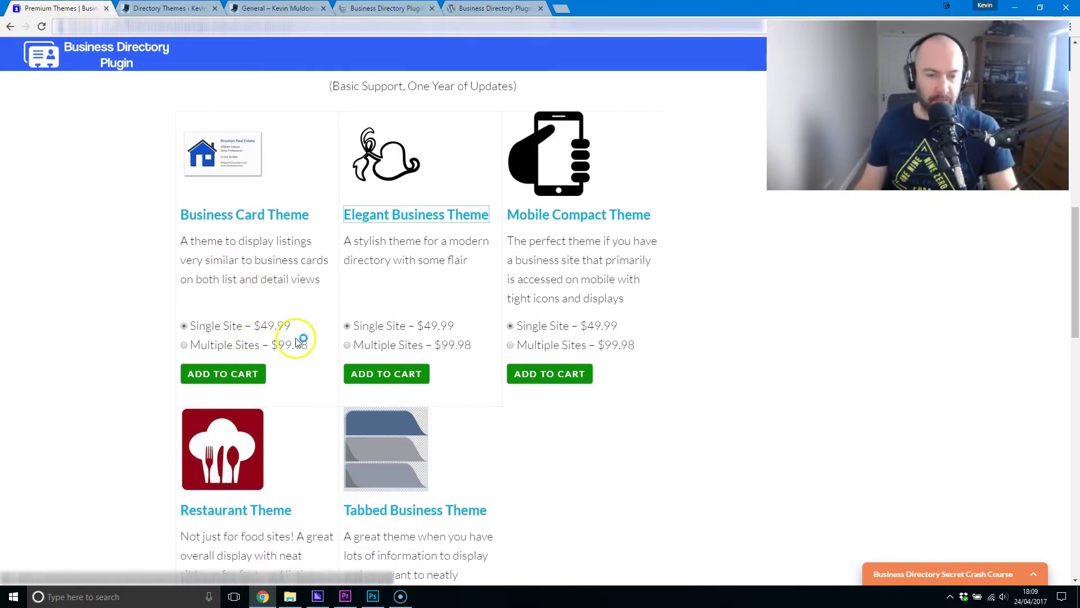
scroll(315, 372, "down", 2)
left_click_drag(466, 513, 427, 515)
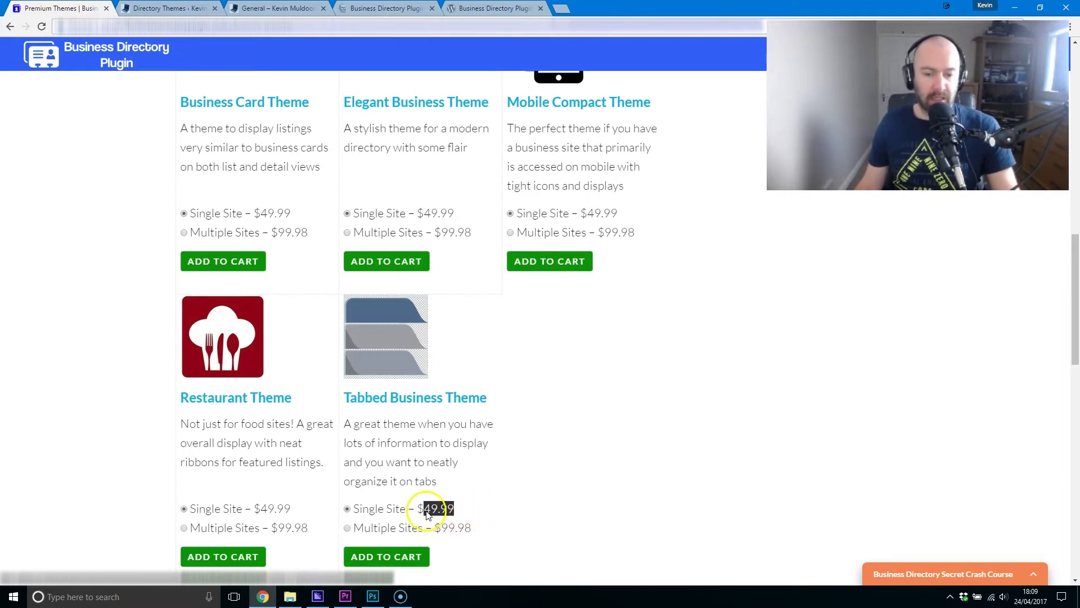
left_click(347, 528)
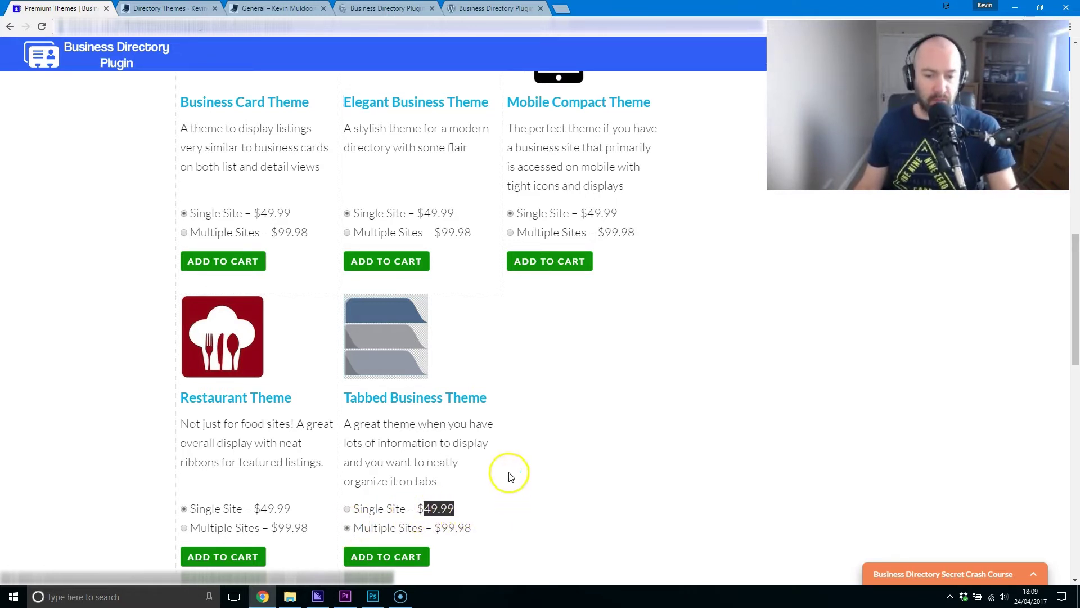
scroll(476, 516, "down", 1)
left_click_drag(480, 474, 448, 472)
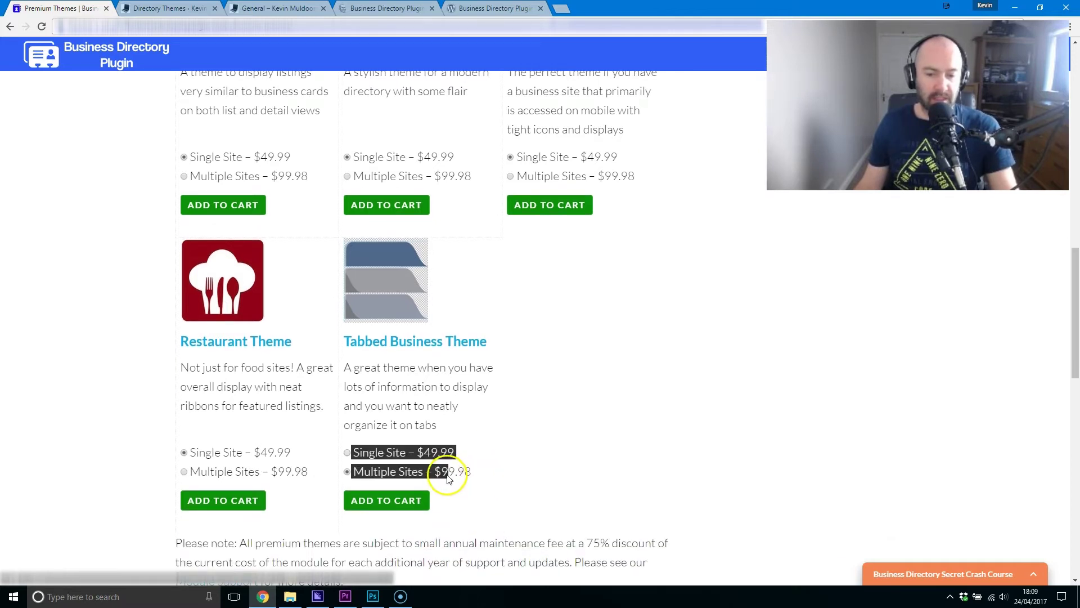
Step: Read the premium themes' annual maintenance fee note, highlighting the renewal discount and the Restaurant Theme's single-site price
scroll(498, 464, "down", 3)
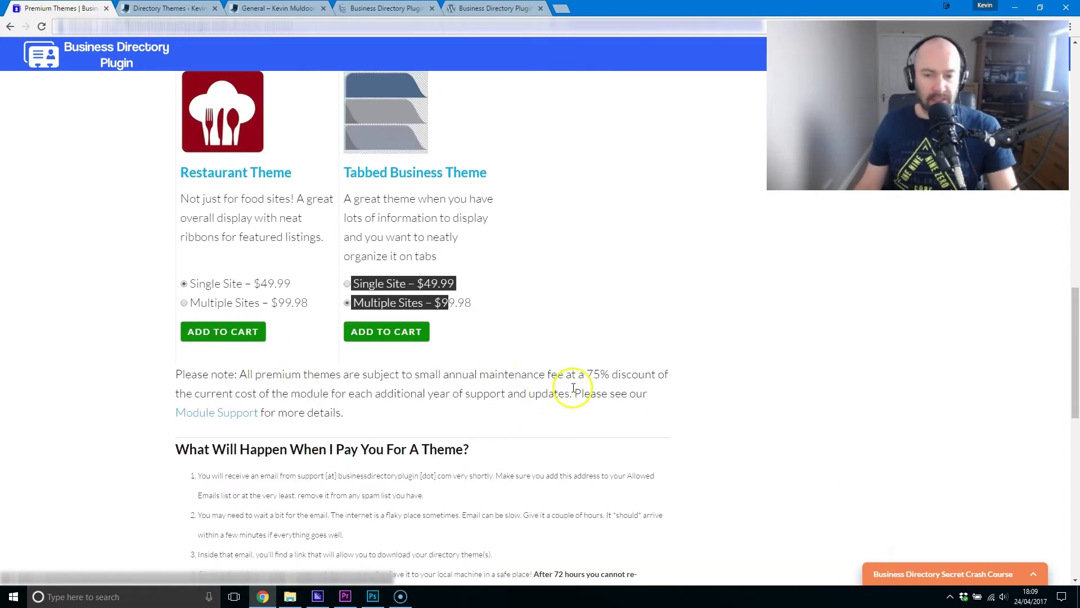
left_click_drag(587, 375, 647, 376)
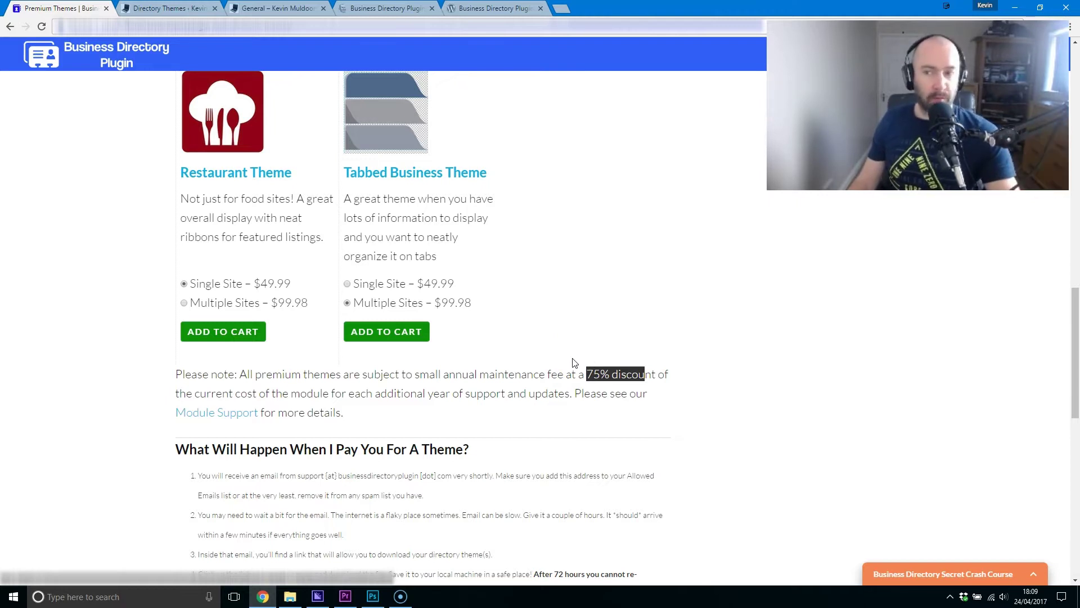
left_click(535, 334)
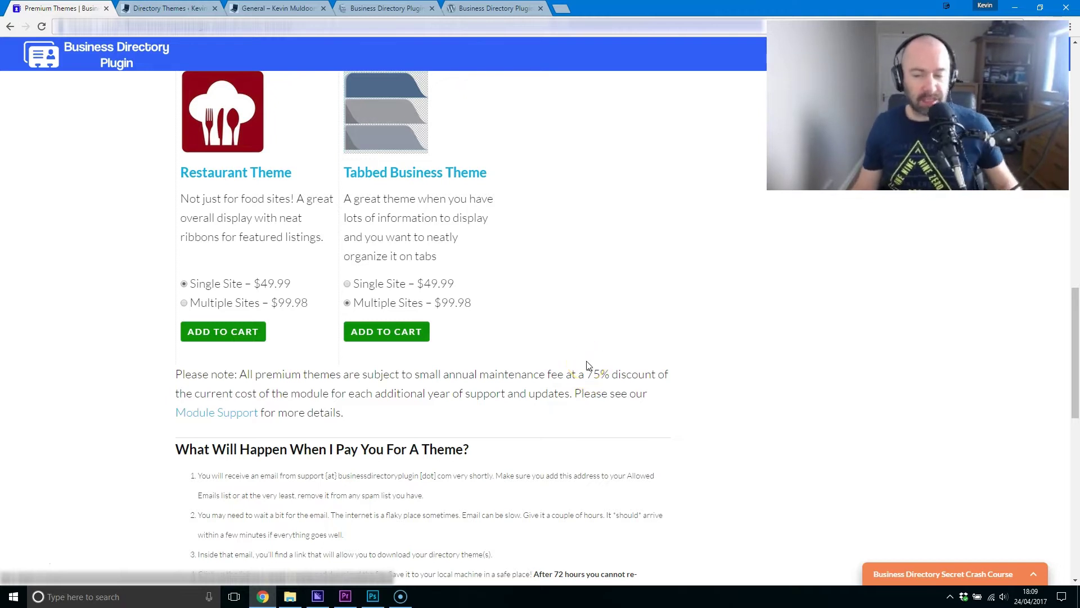
left_click_drag(291, 283, 255, 285)
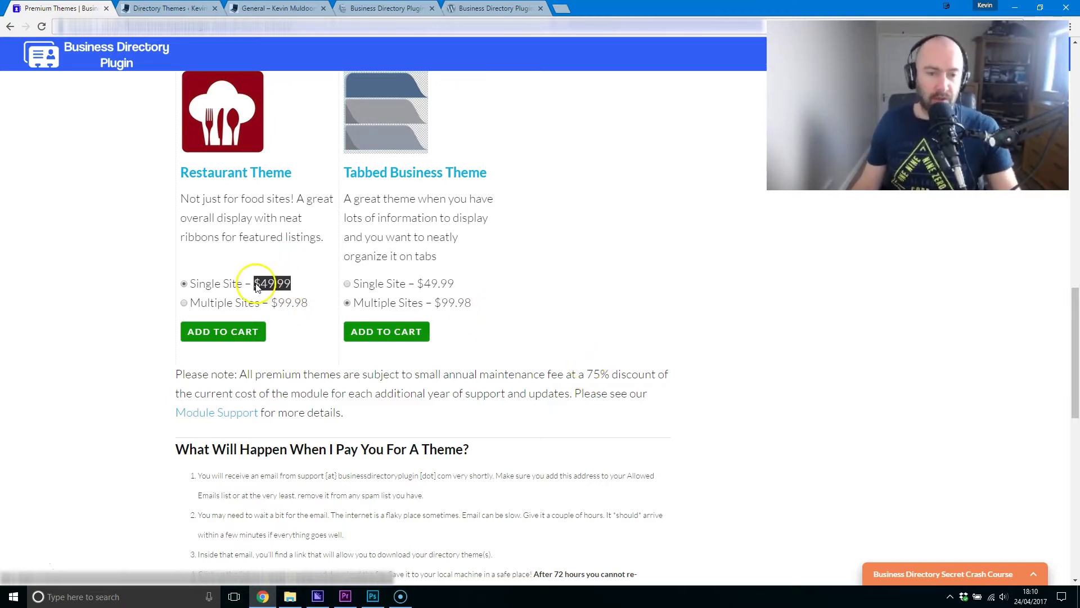
Step: Return to the Business Directory Theme Pack pricing and choose its Multiple Sites option
scroll(258, 287, "up", 14)
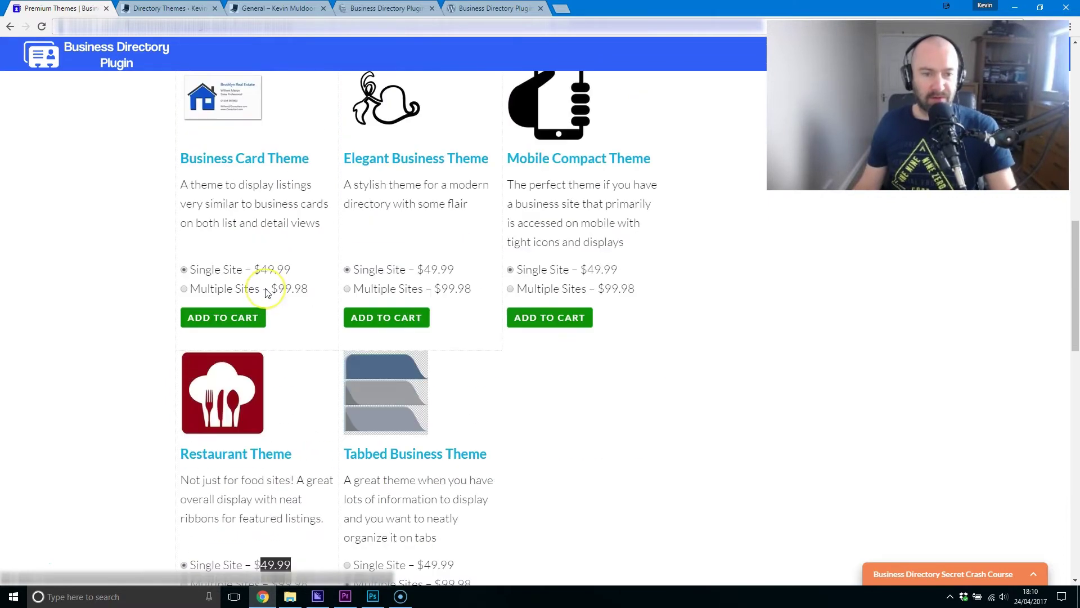
scroll(267, 292, "down", 2)
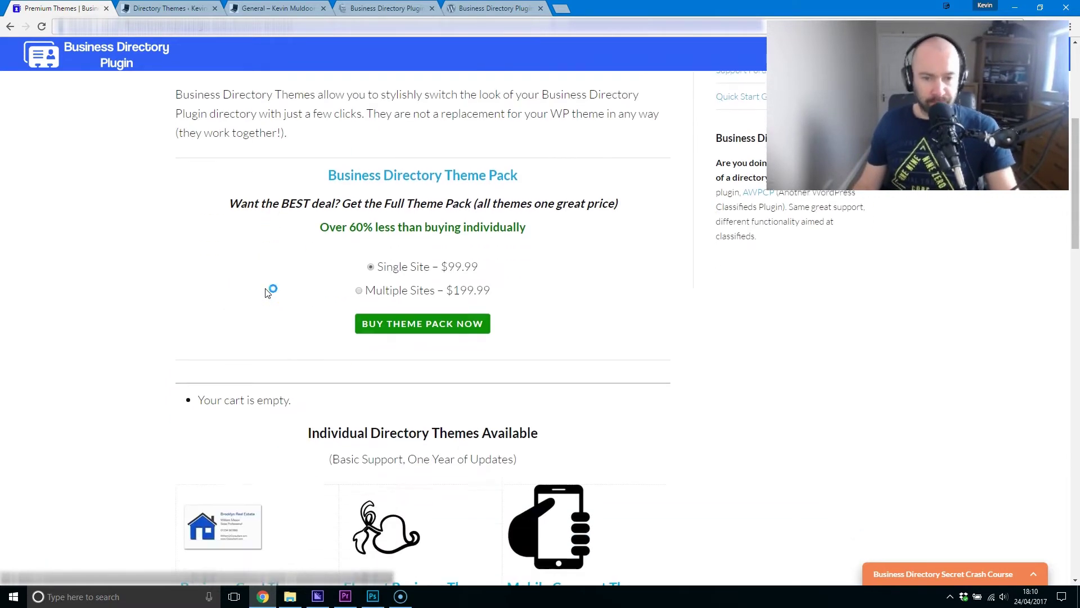
left_click(270, 292)
scroll(273, 290, "down", 5)
scroll(274, 290, "up", 8)
scroll(274, 289, "down", 1)
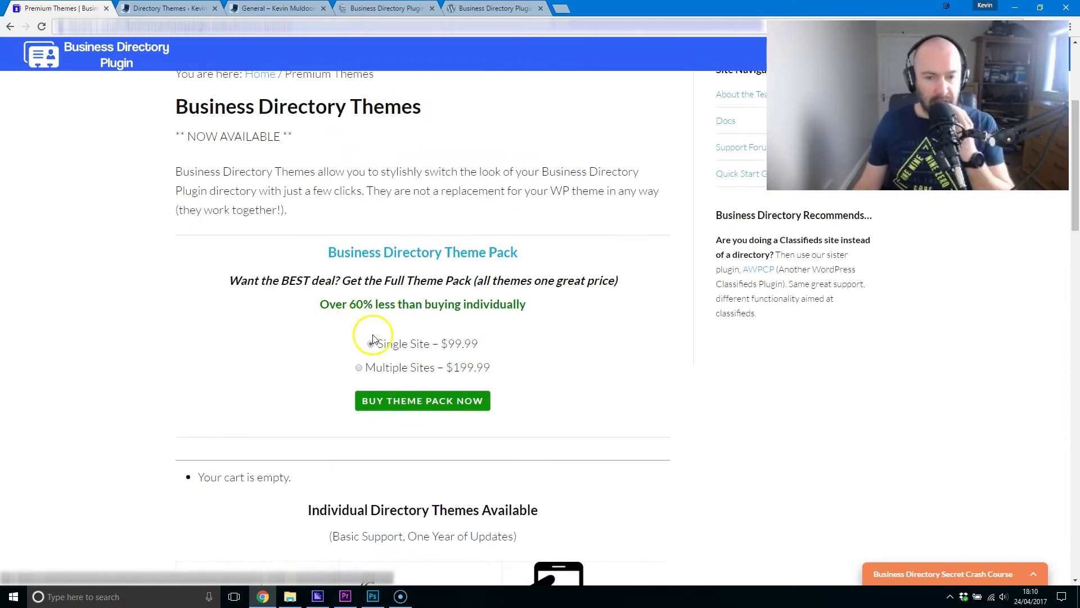
left_click_drag(477, 344, 456, 372)
left_click(358, 368)
Step: View the default theme's details in the admin's Directory Themes page, and revisit the Premium Themes page and General category page
left_click(170, 9)
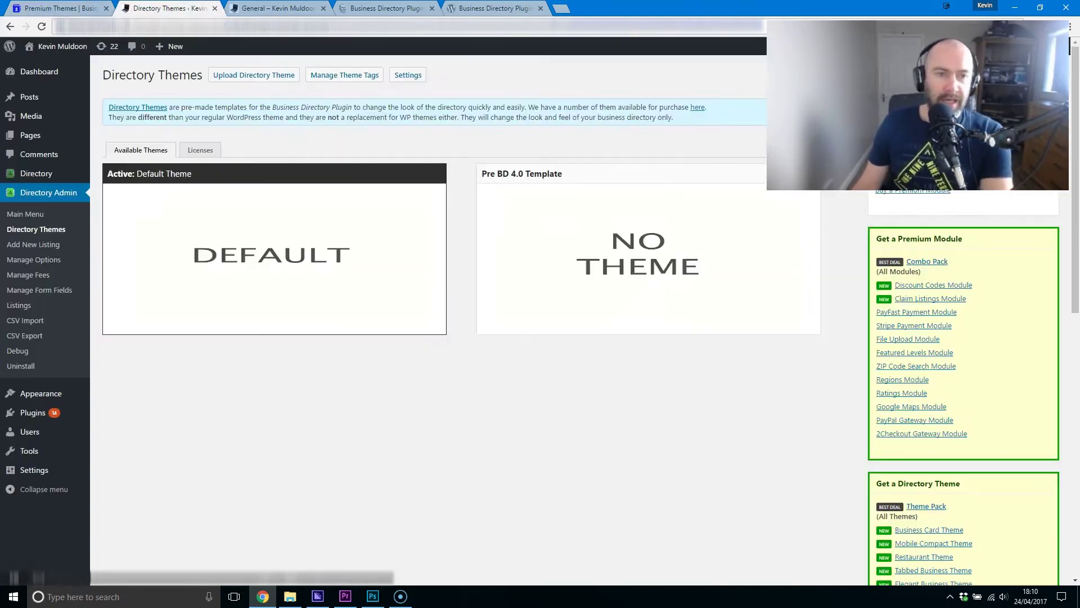
mouse_move(357, 241)
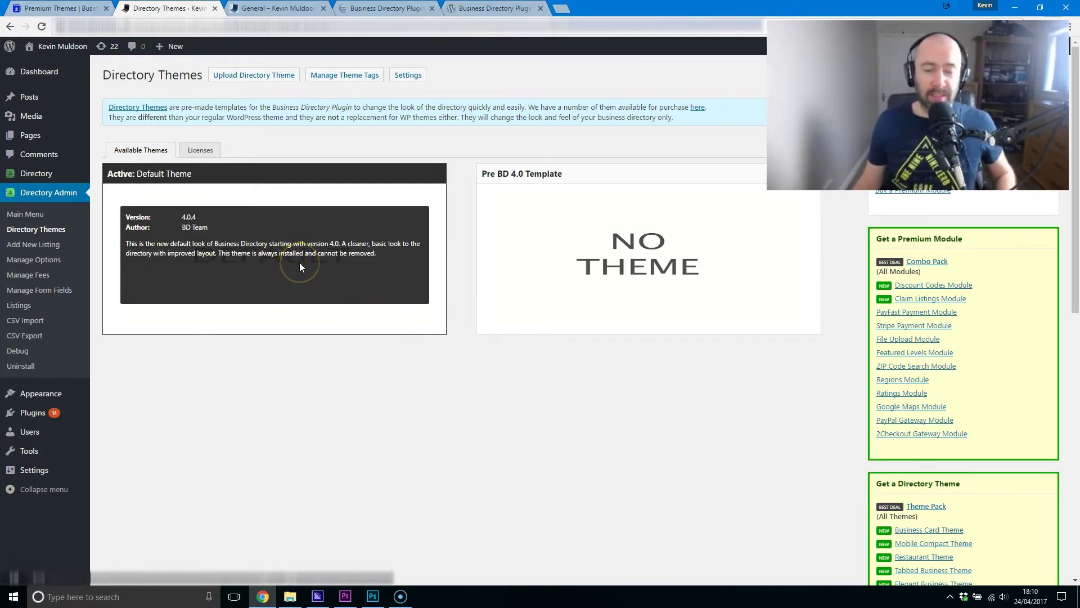
left_click(66, 8)
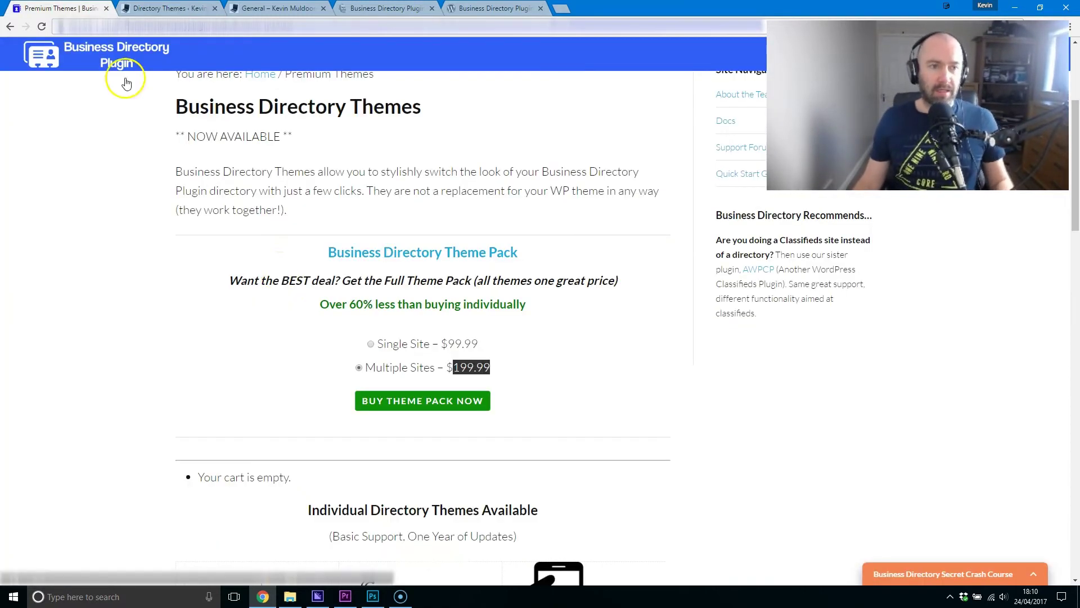
left_click(287, 9)
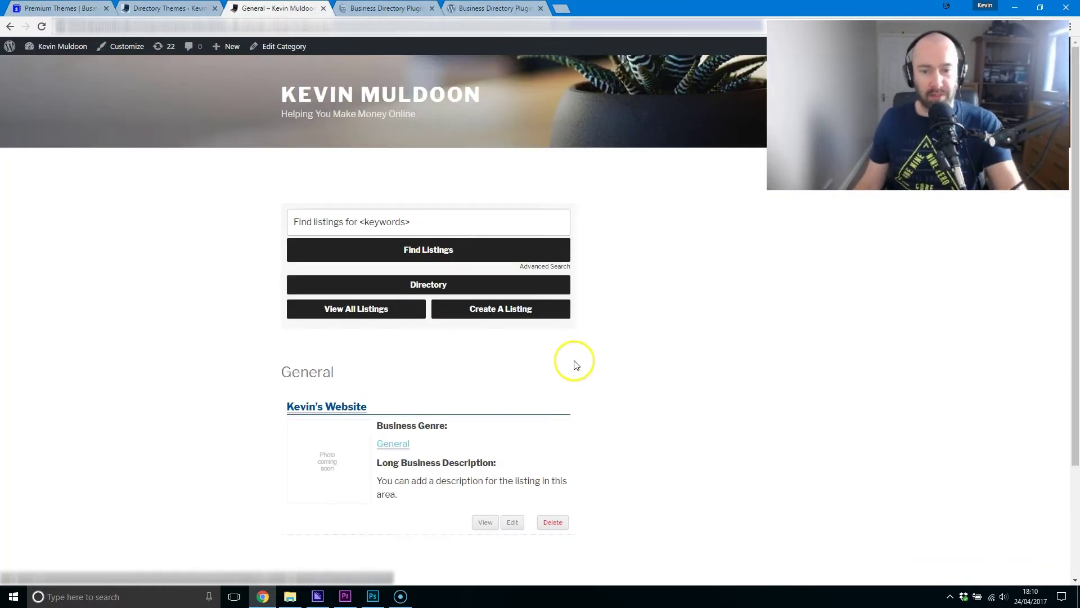
Step: Open the admin's Add New Listing form and review its description editor, listing fields, image upload, categories, tags and featured image
left_click(157, 8)
left_click(43, 244)
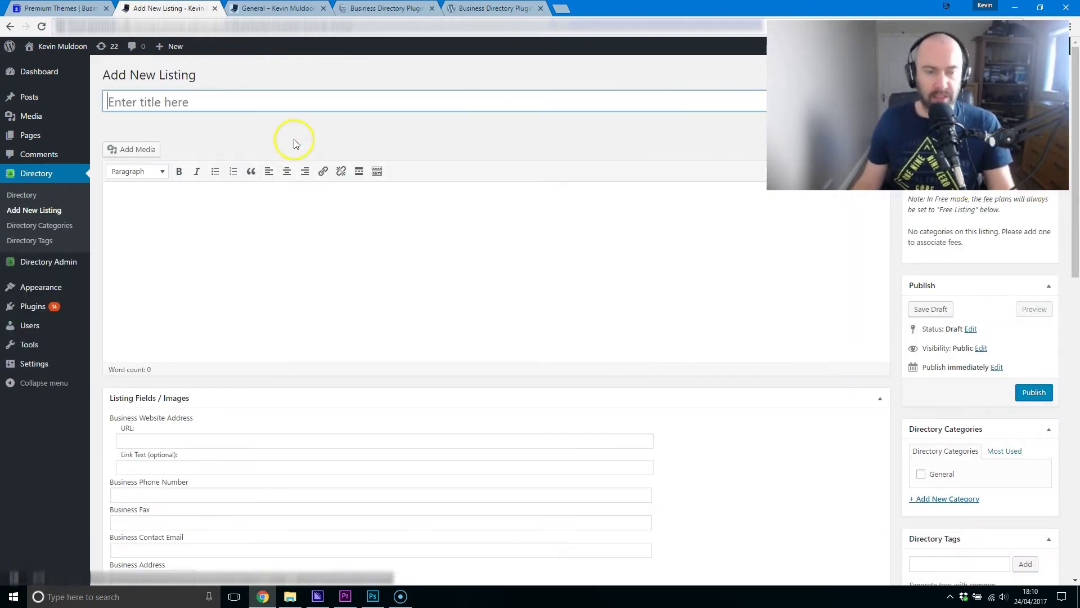
scroll(1057, 315, "down", 4)
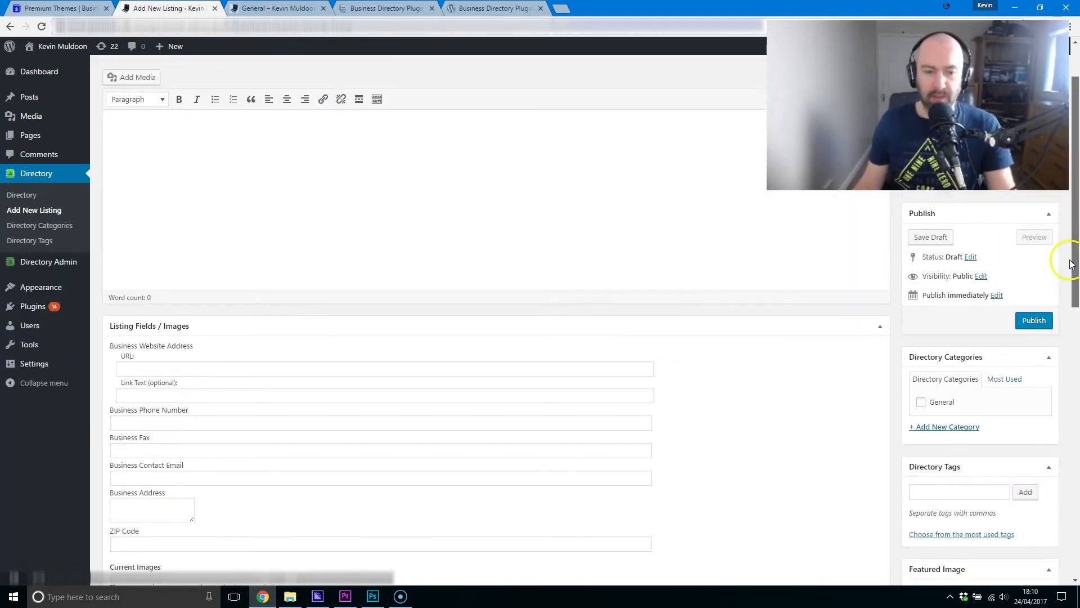
scroll(1056, 329, "down", 1)
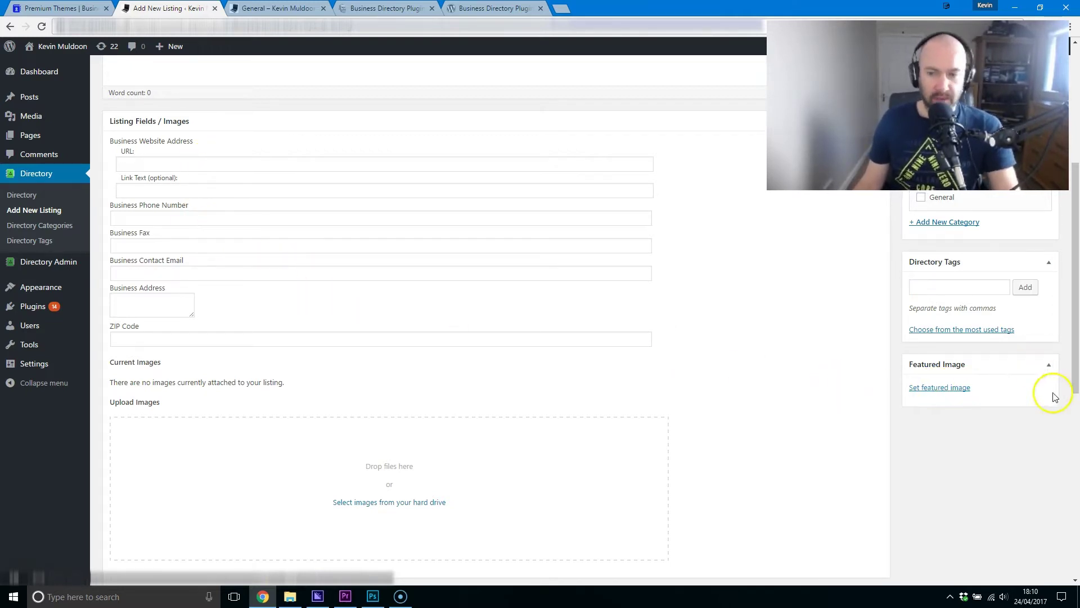
left_click_drag(1068, 362, 1020, 229)
left_click(198, 241)
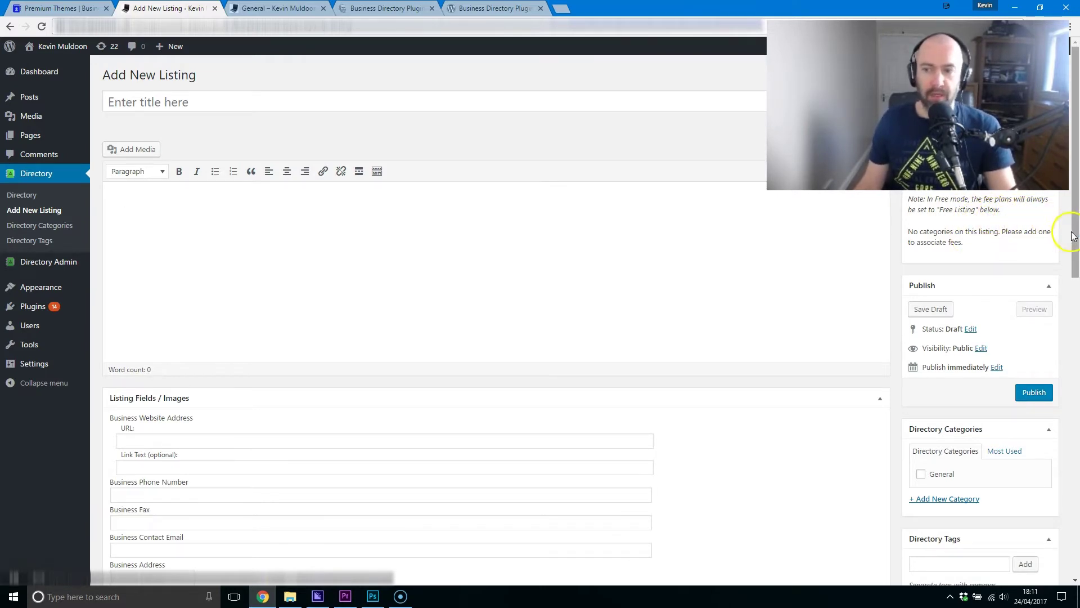
left_click_drag(1075, 242, 1077, 251)
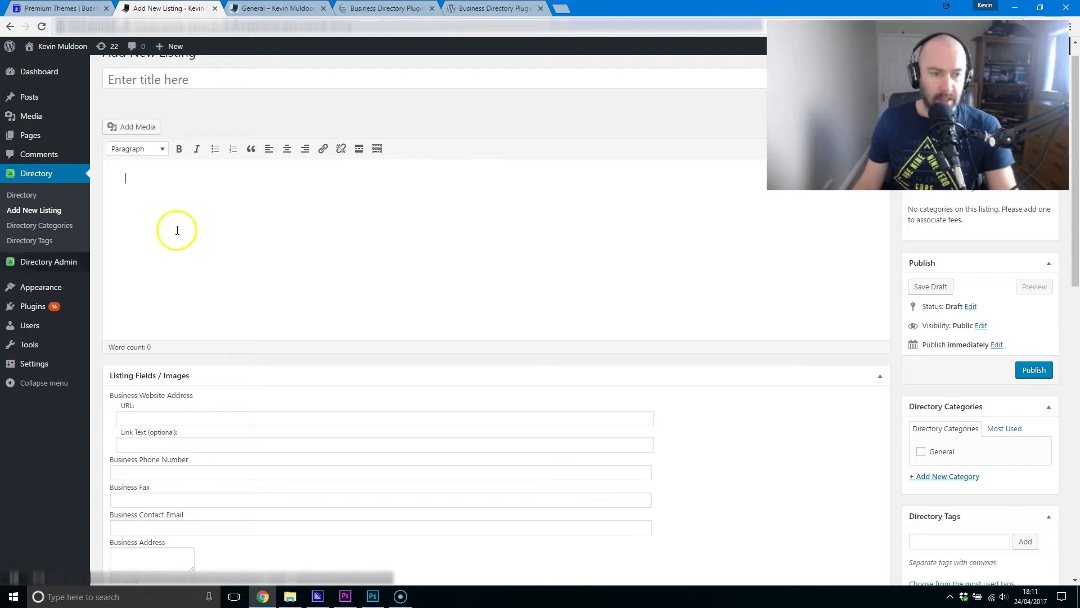
Step: Open the directory's Manage Options and review the General settings down to the search form display choices
mouse_move(65, 261)
left_click(144, 308)
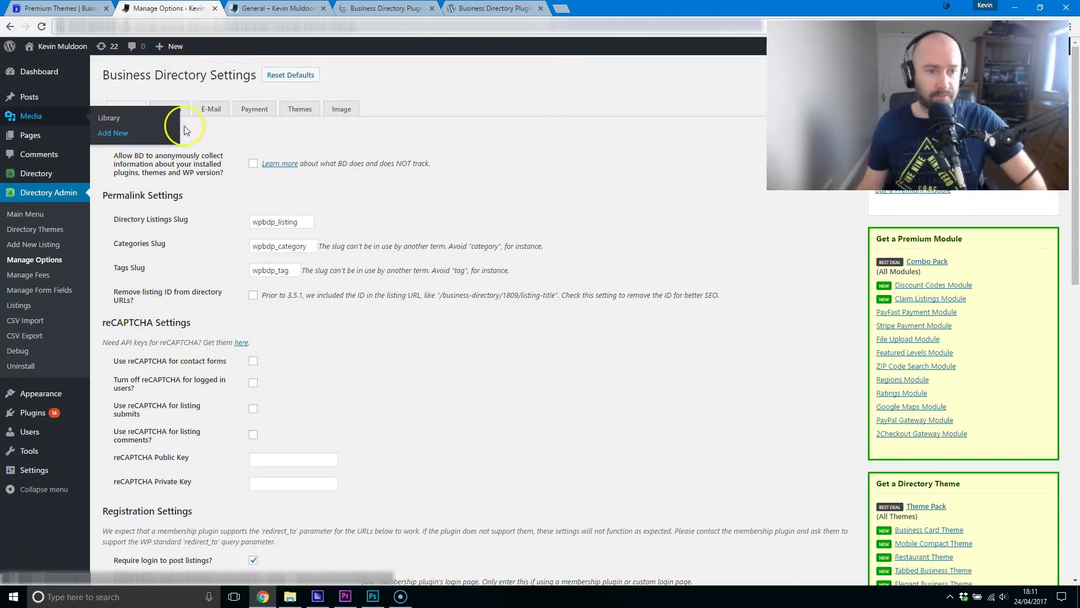
mouse_move(1075, 159)
left_mouse_down()
mouse_move(1075, 191)
mouse_move(1069, 152)
left_mouse_up()
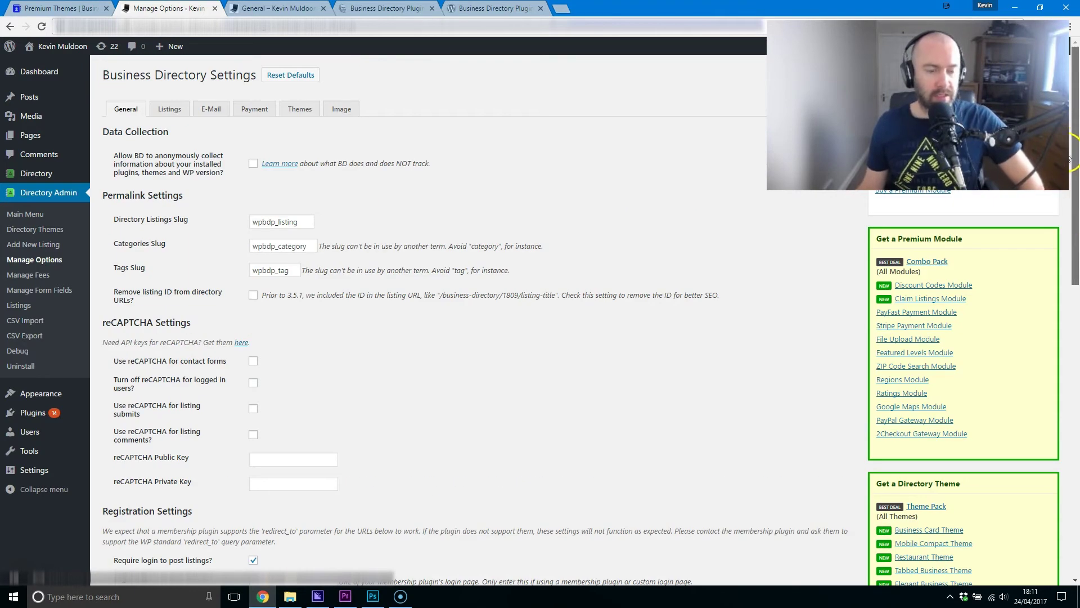
left_click_drag(1064, 160, 1065, 478)
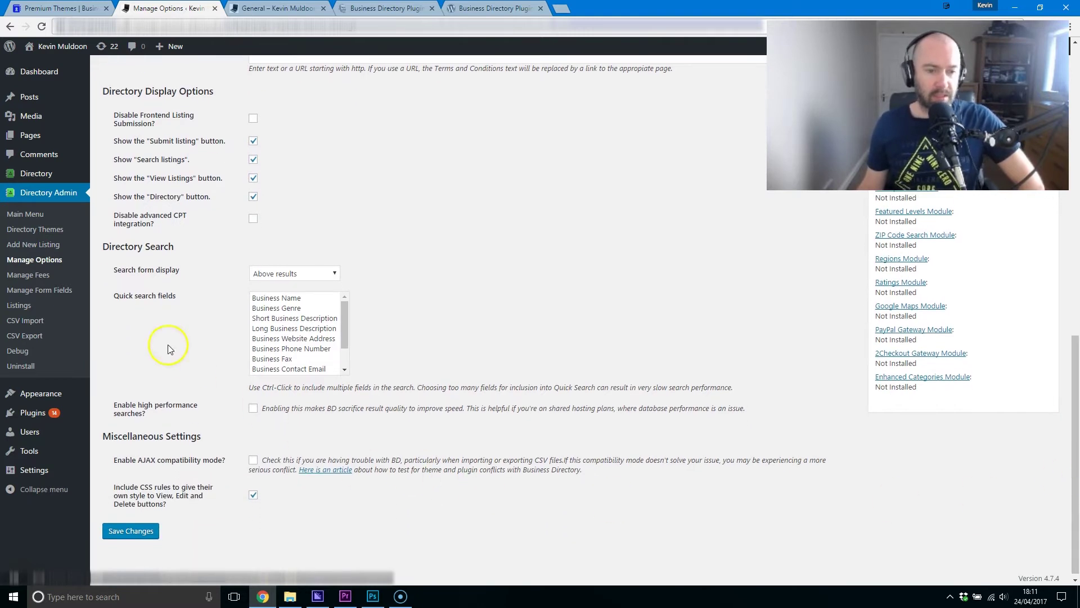
left_click_drag(180, 294, 124, 271)
left_click(322, 274)
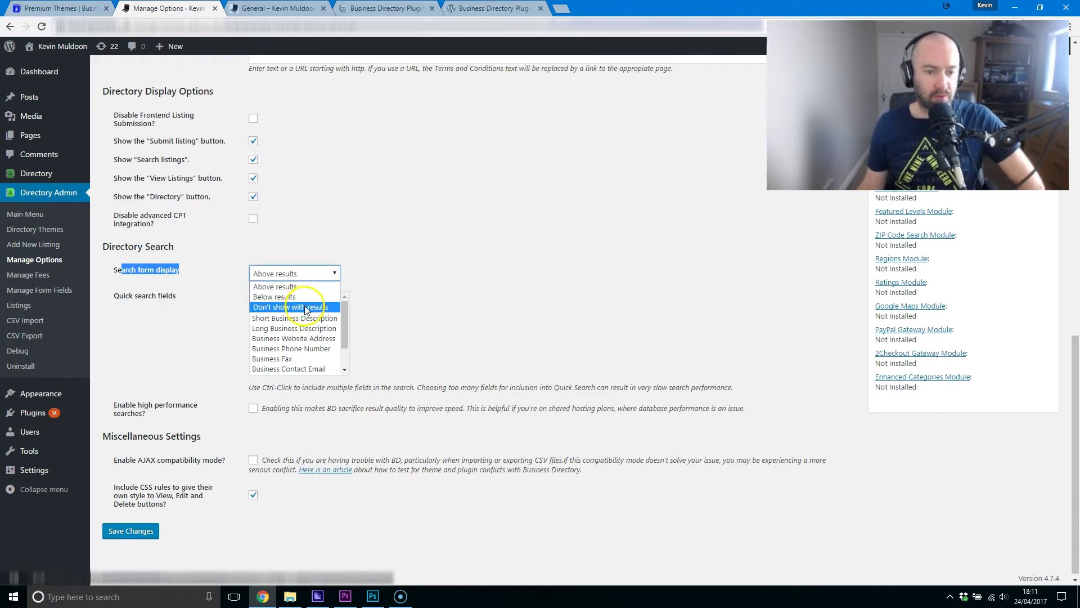
left_click(396, 243)
Step: Open the Listings settings and examine listings per page, listing duration for no-fee sites and the listing contact form option
scroll(265, 450, "up", 15)
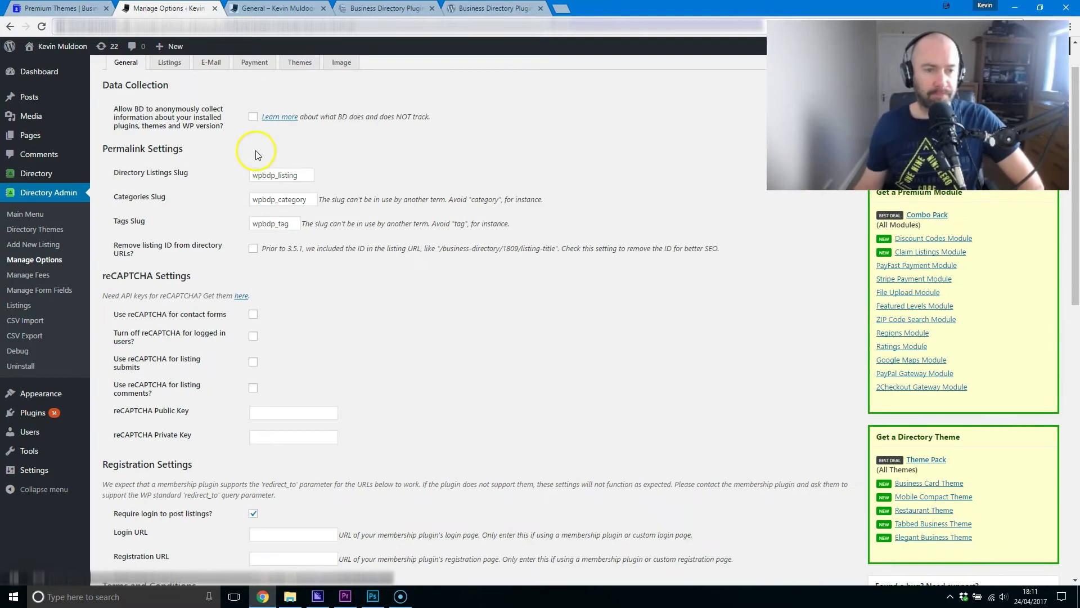
scroll(255, 150, "up", 2)
left_click(169, 109)
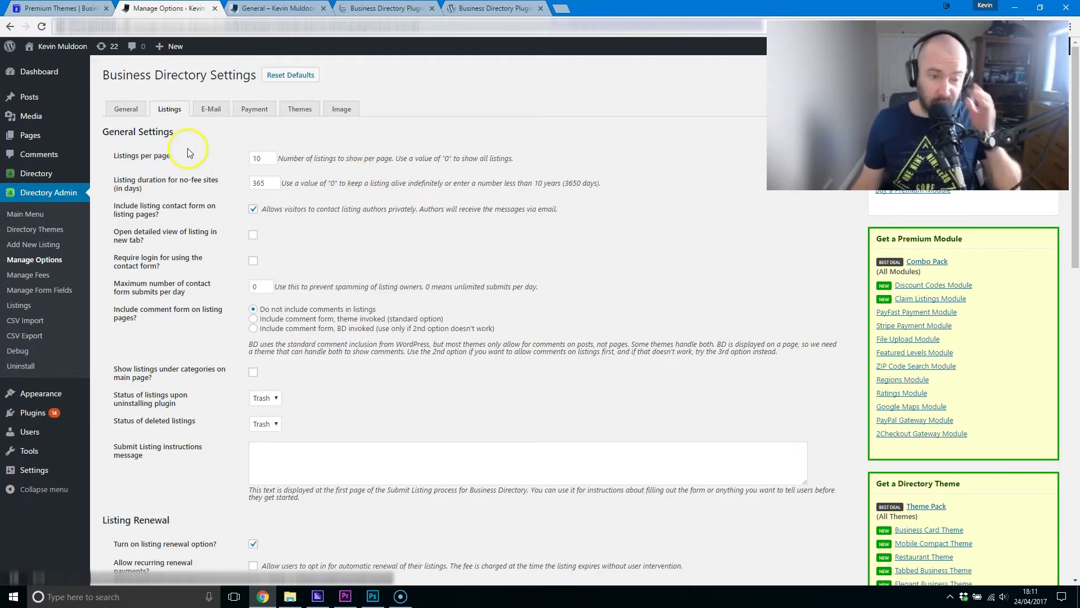
left_click_drag(183, 161, 115, 159)
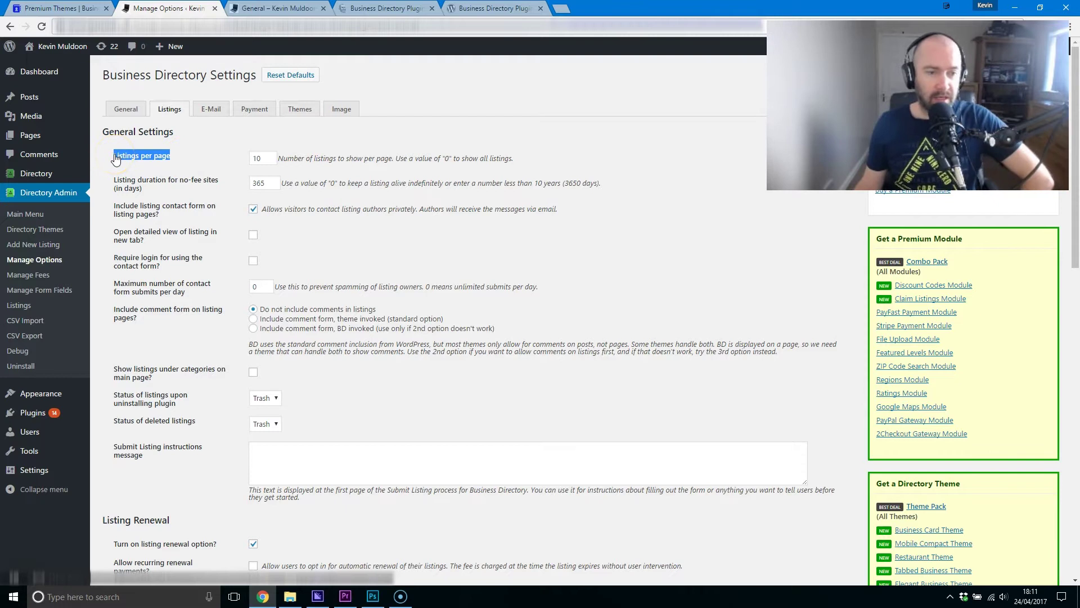
left_click_drag(221, 189, 118, 183)
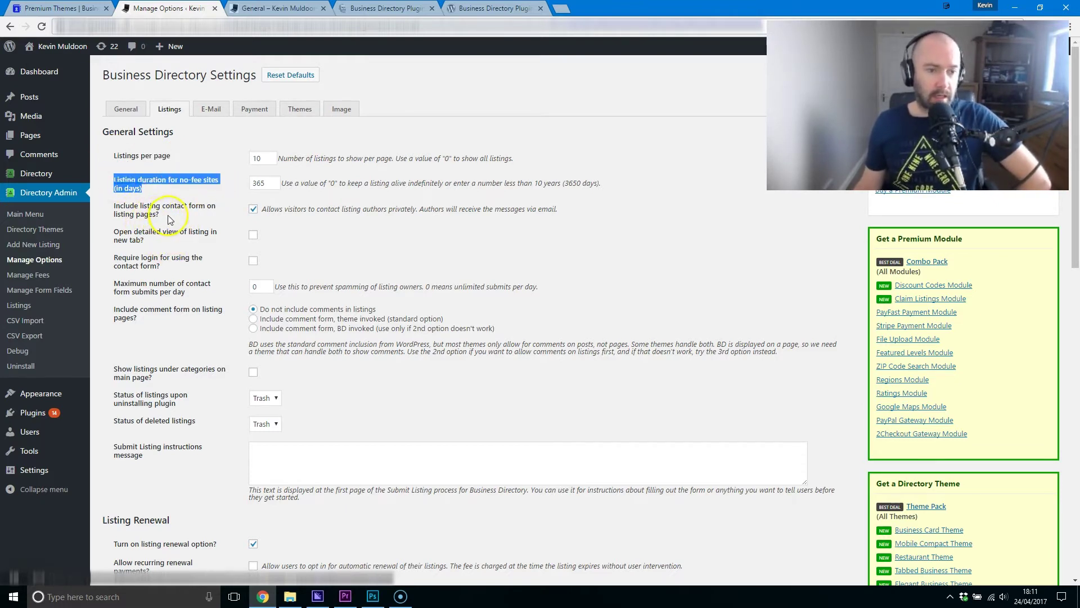
left_click_drag(170, 219, 135, 218)
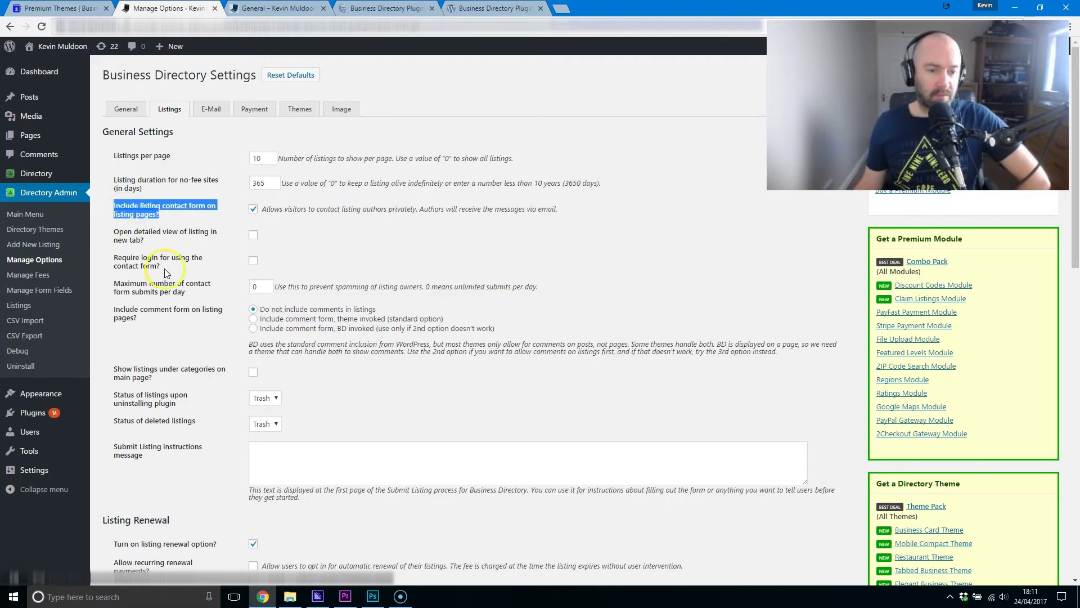
Step: Review the listing renewal, post/category, listings sorting and featured (sticky) listing settings
scroll(168, 225, "down", 6)
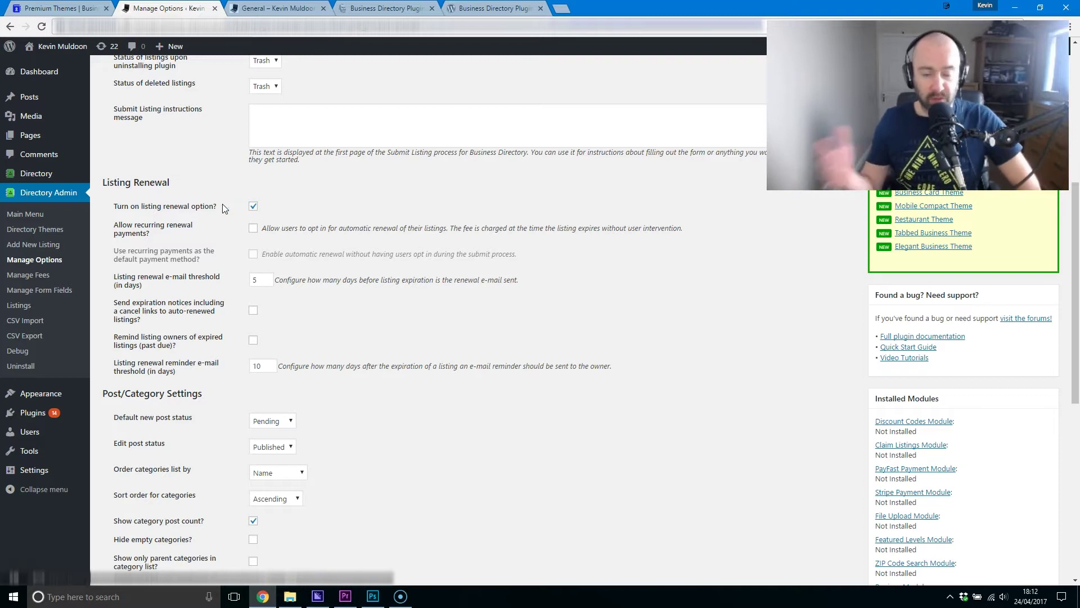
scroll(248, 262, "down", 2)
scroll(248, 260, "down", 1)
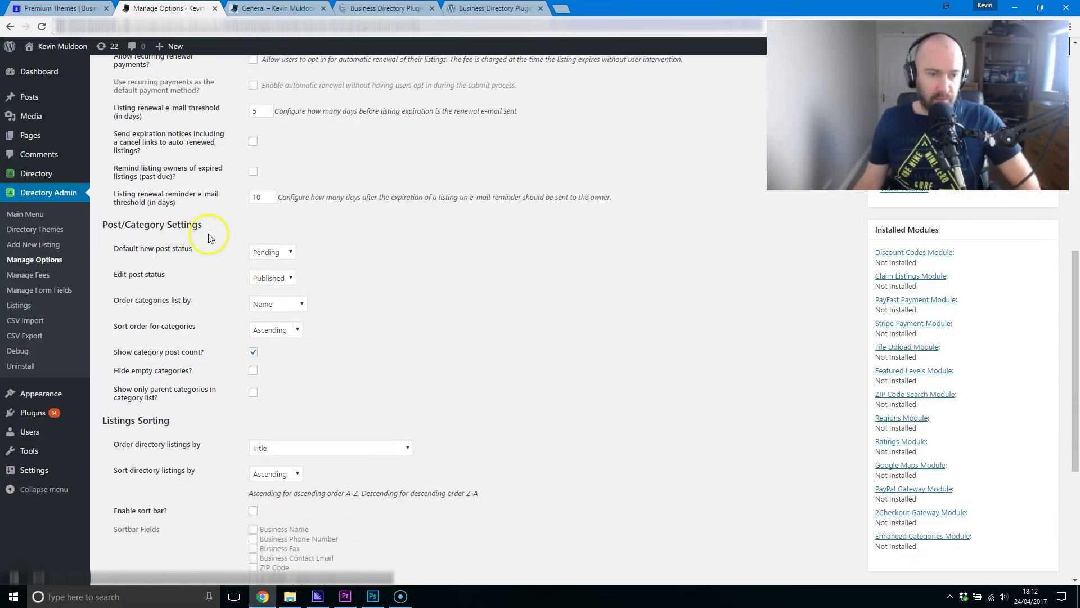
scroll(210, 239, "down", 5)
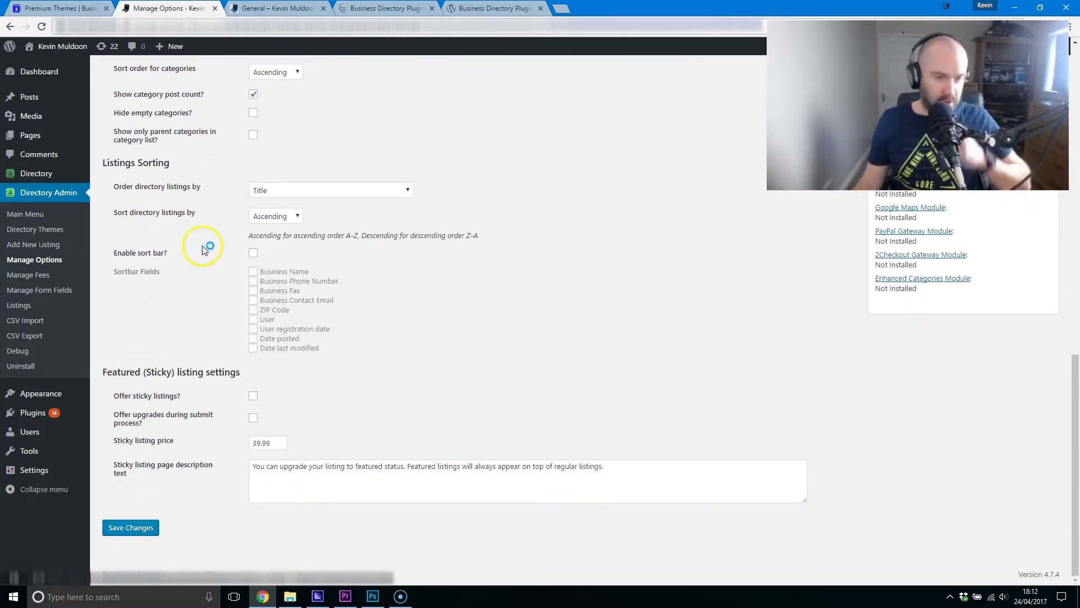
scroll(203, 248, "up", 2)
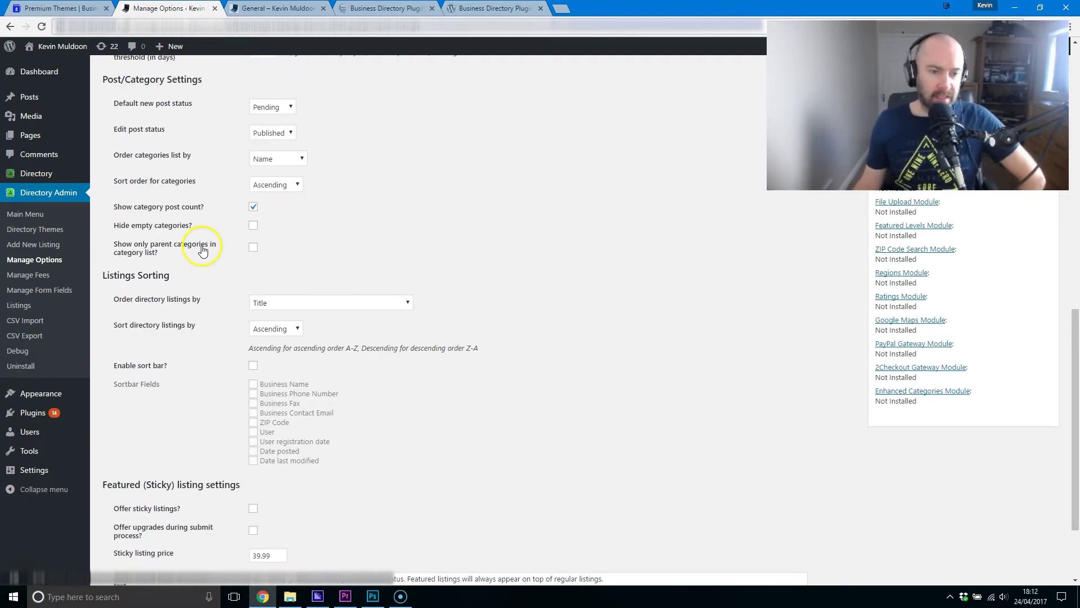
scroll(185, 278, "down", 2)
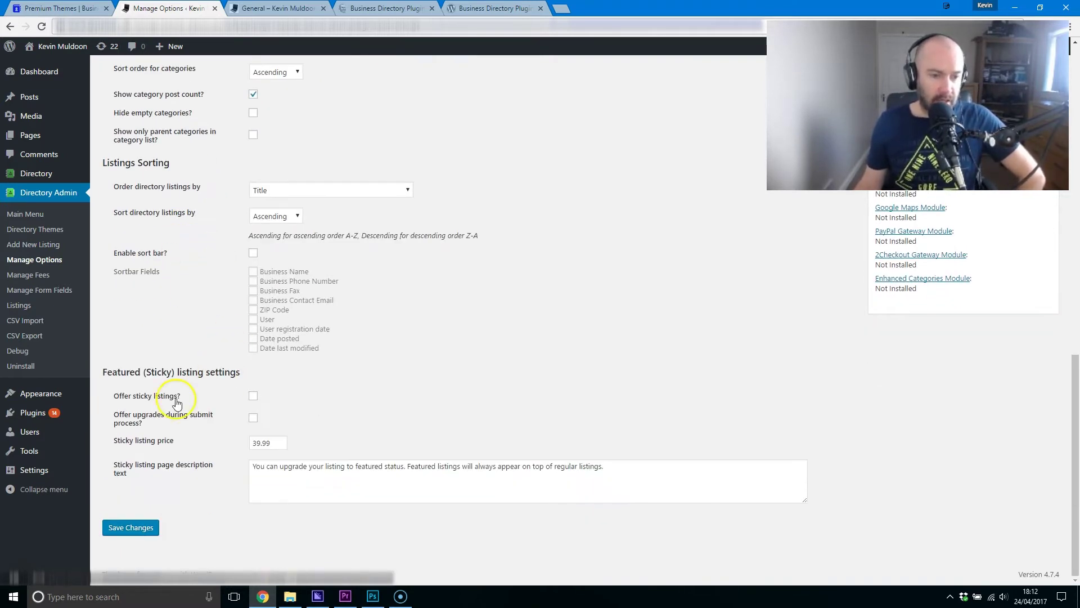
Step: Open the E-Mail settings and review the notification options, e-mail templates and payment-related message
scroll(193, 386, "up", 11)
scroll(193, 324, "up", 2)
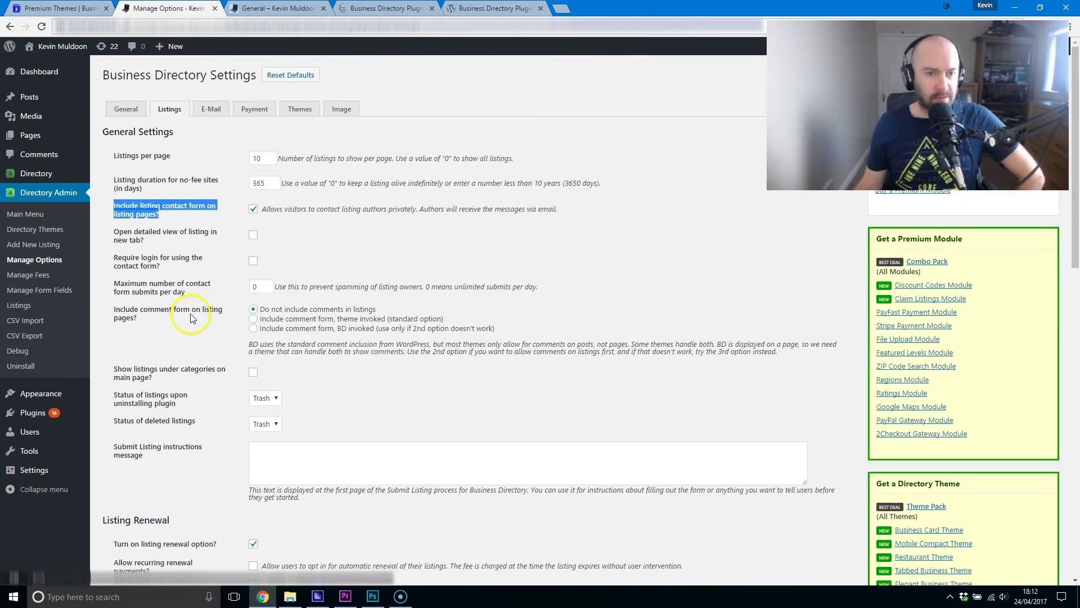
left_click(209, 111)
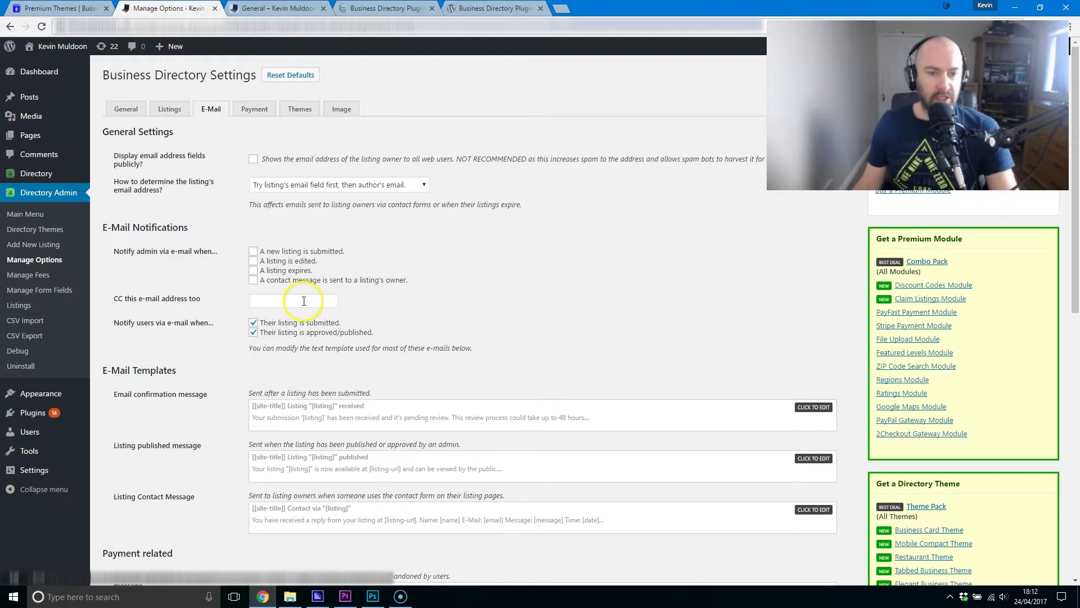
scroll(303, 301, "down", 3)
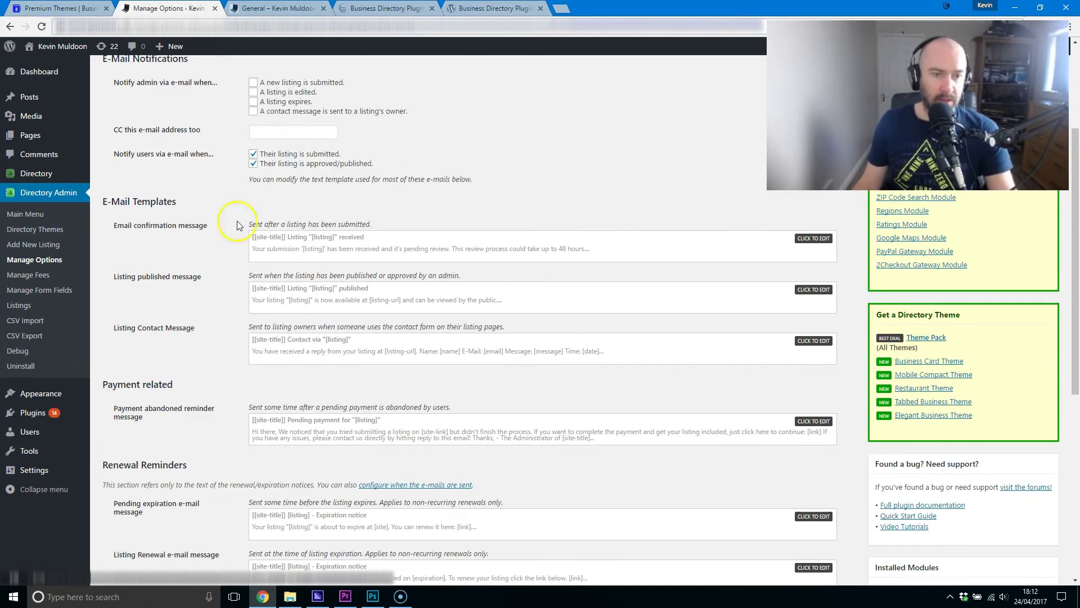
scroll(221, 286, "down", 3)
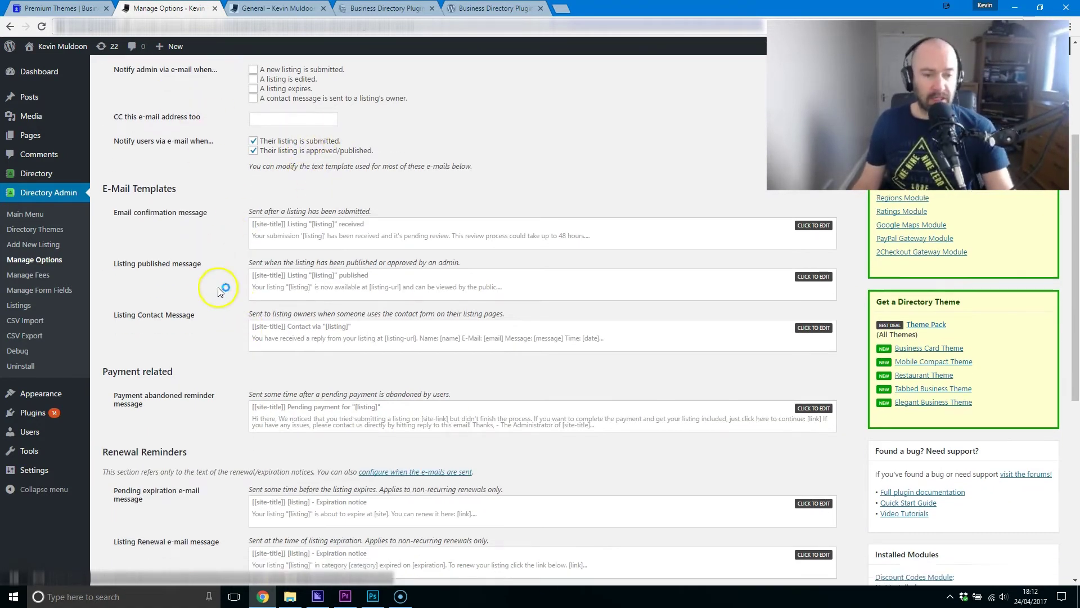
scroll(229, 271, "down", 3)
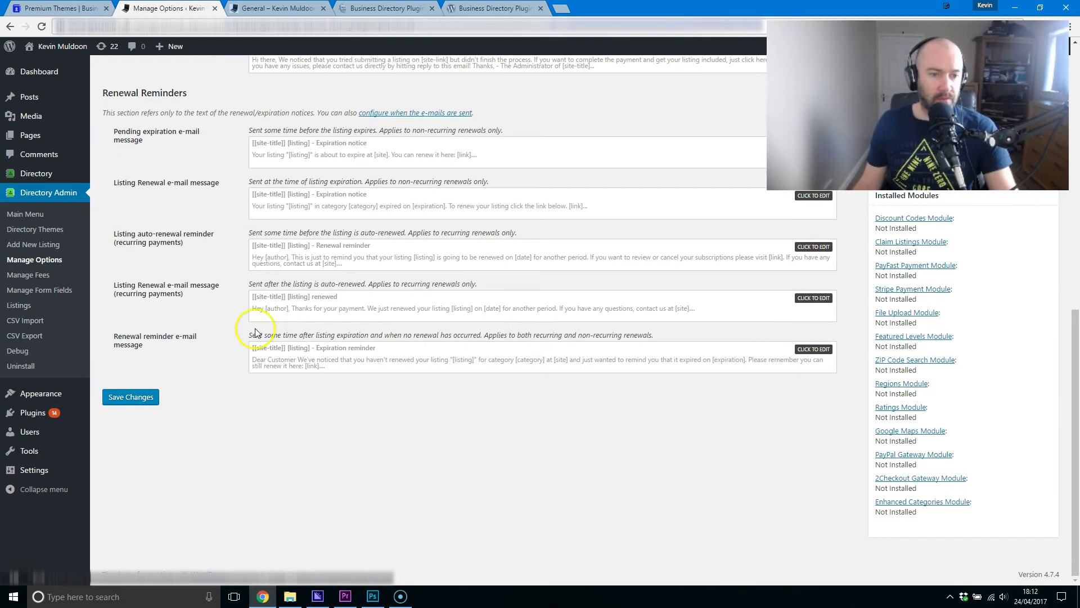
Step: Examine the Renewal Reminders templates, starting with the pending expiration e-mail message, and look back over the e-mail templates
scroll(329, 360, "up", 3)
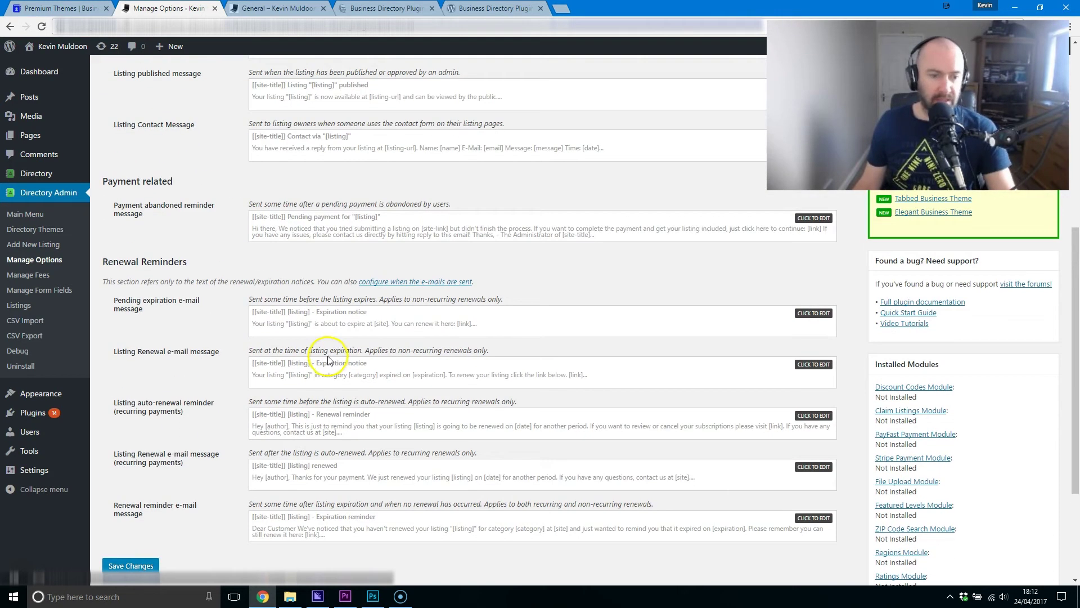
triple_click(163, 313)
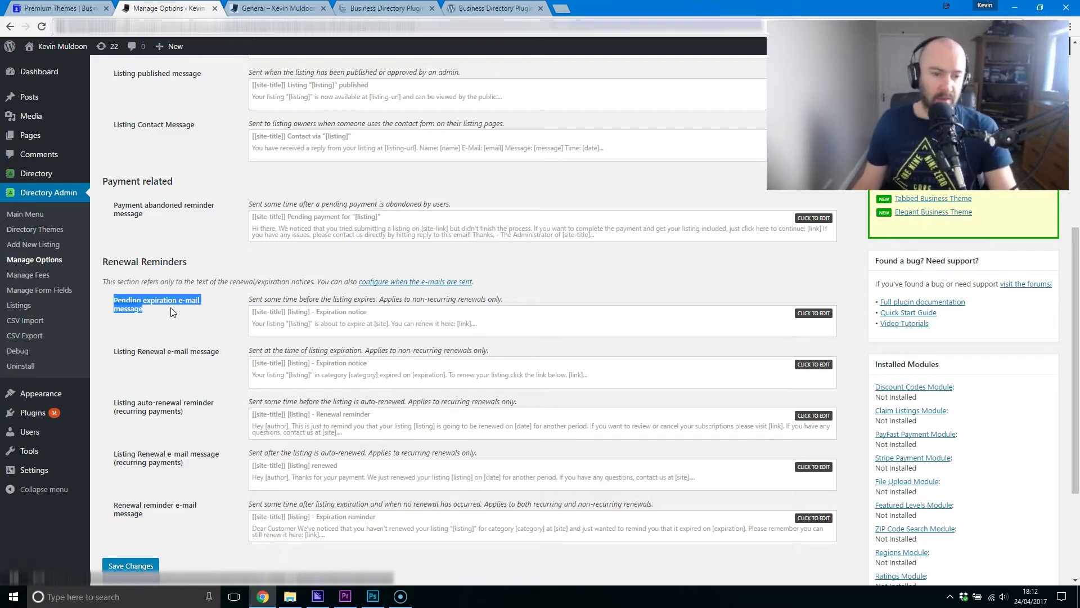
left_click(243, 324)
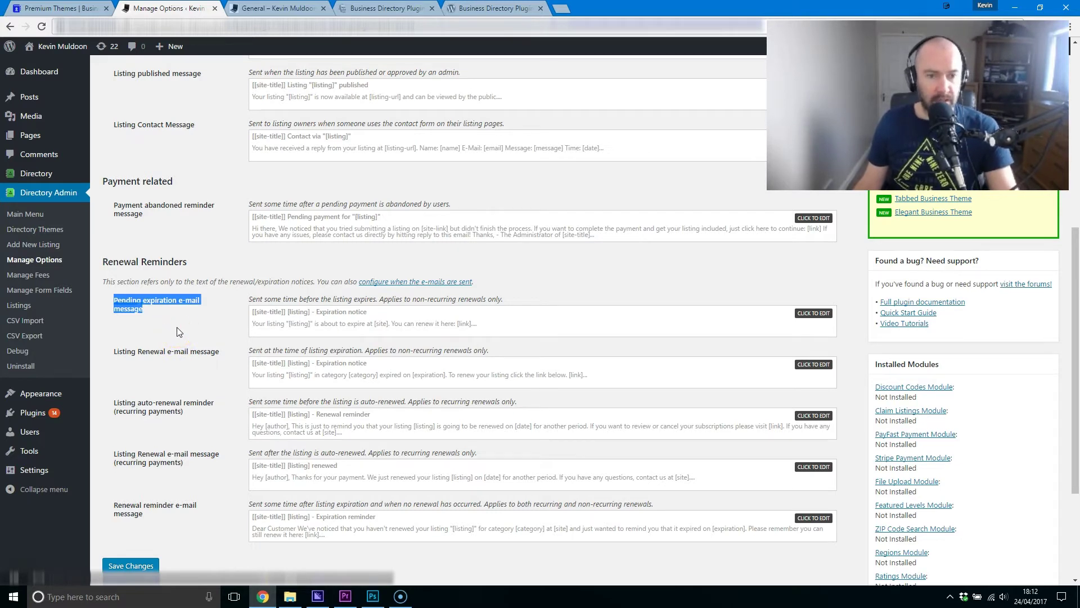
scroll(177, 328, "up", 4)
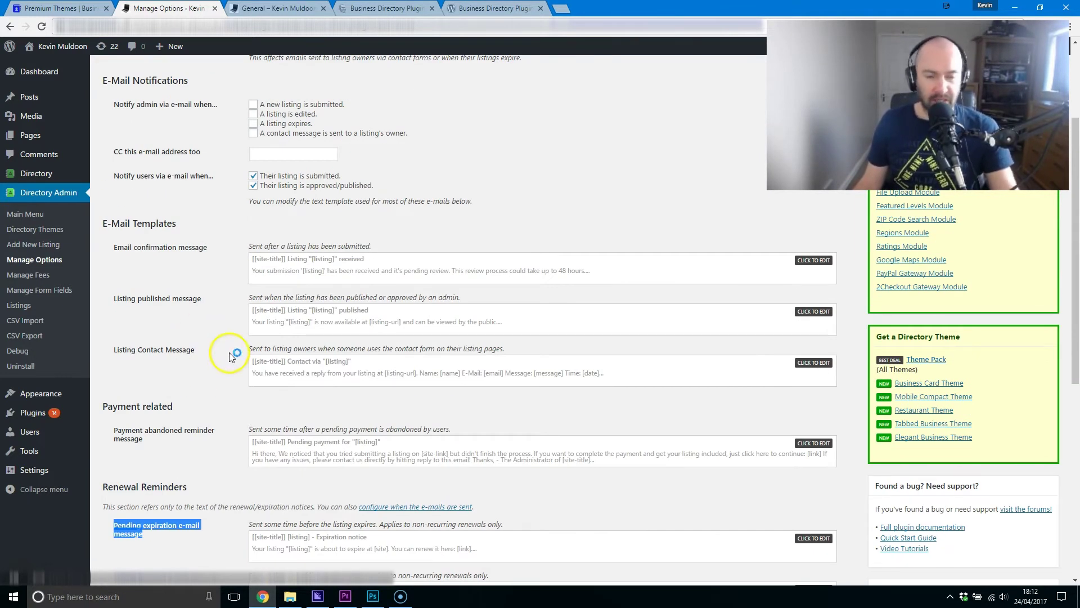
scroll(228, 355, "down", 3)
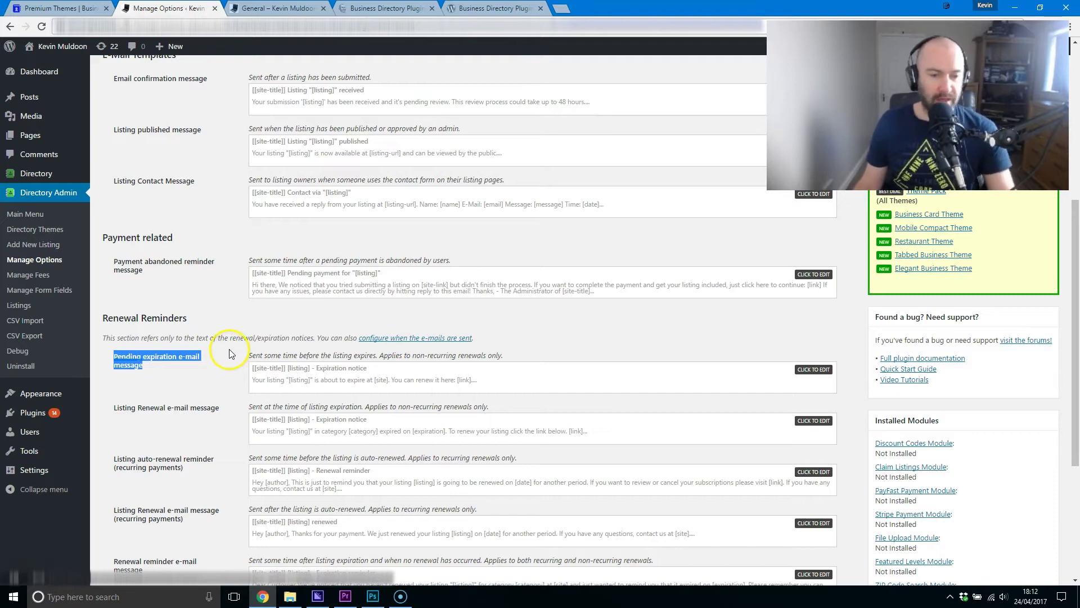
scroll(231, 349, "up", 5)
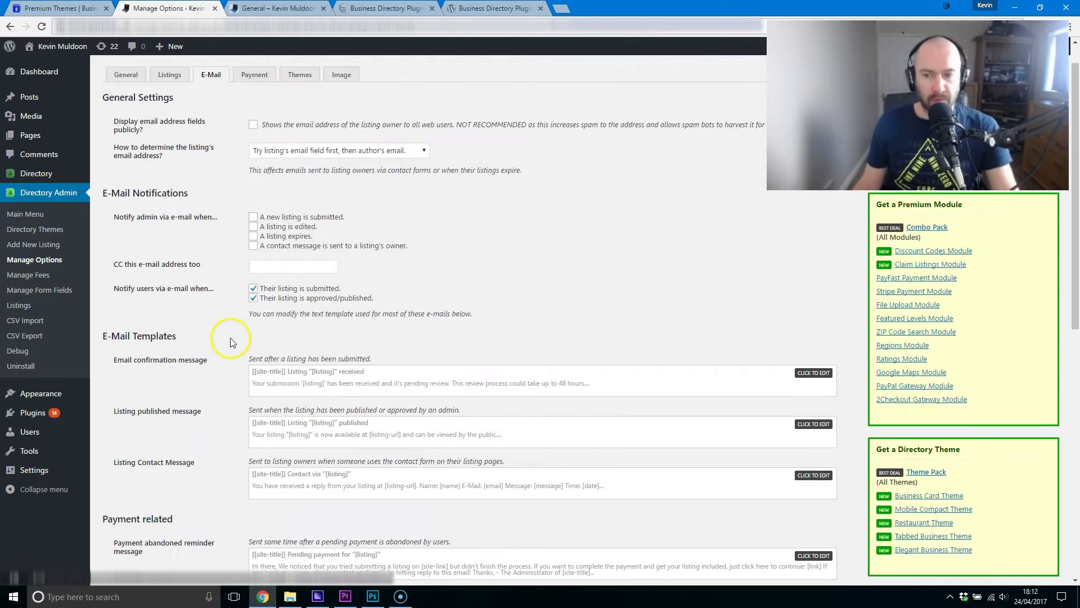
Step: Open the Payment settings and review the payment activation, test mode, currency code and Authorize.net gateway options
scroll(230, 337, "up", 1)
left_click(256, 110)
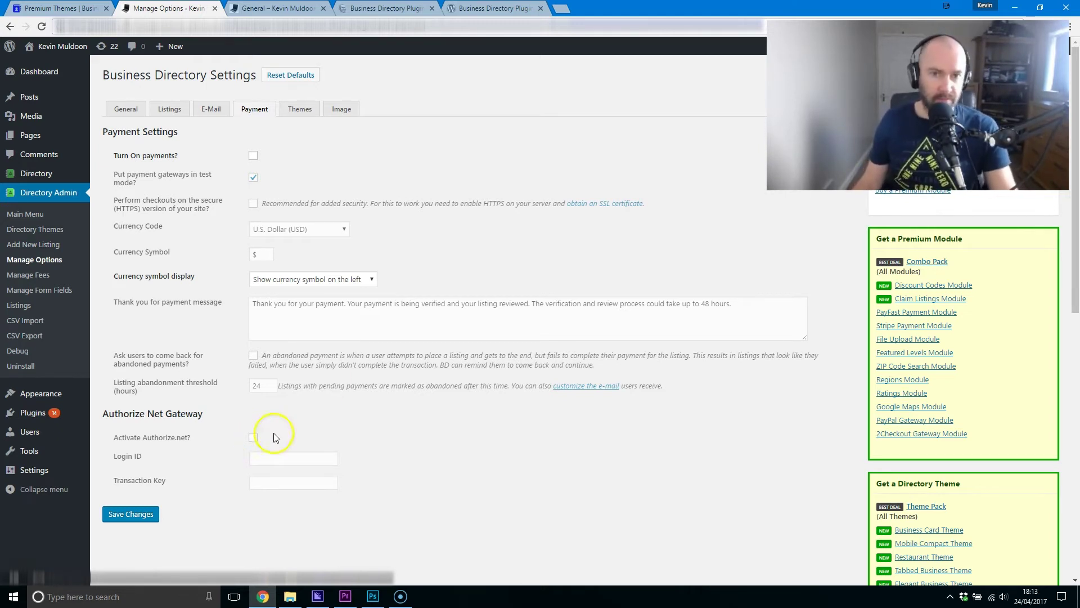
left_click(490, 8)
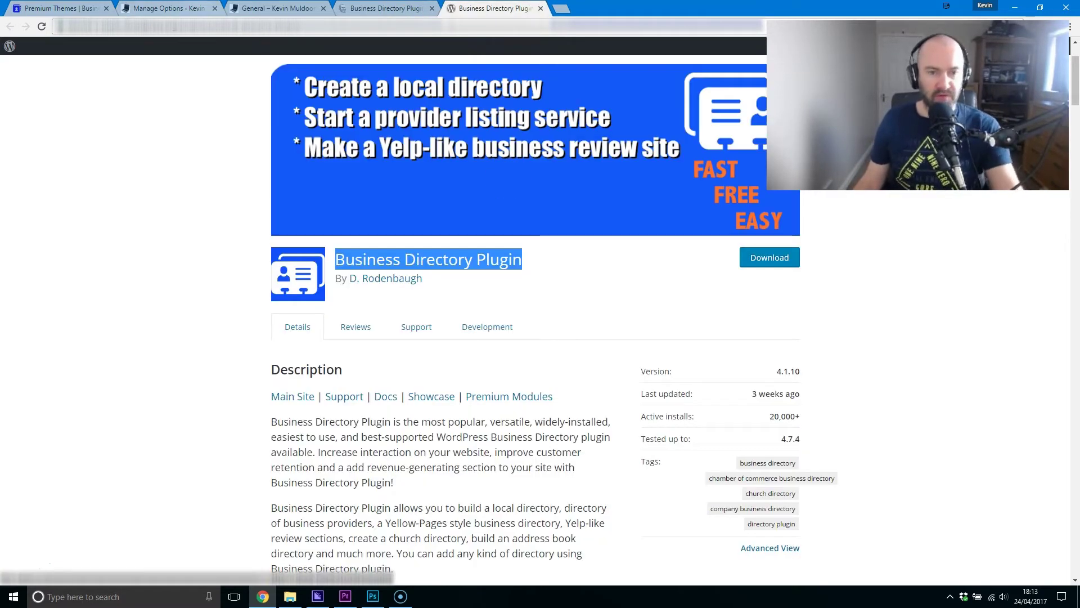
left_click(185, 8)
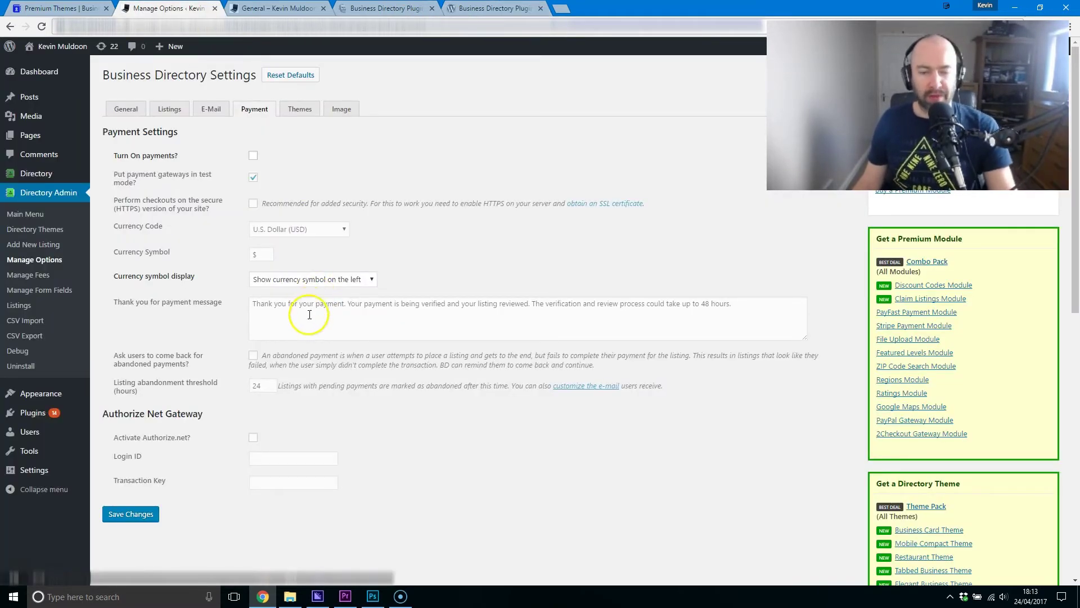
left_click(300, 229)
left_click(385, 230)
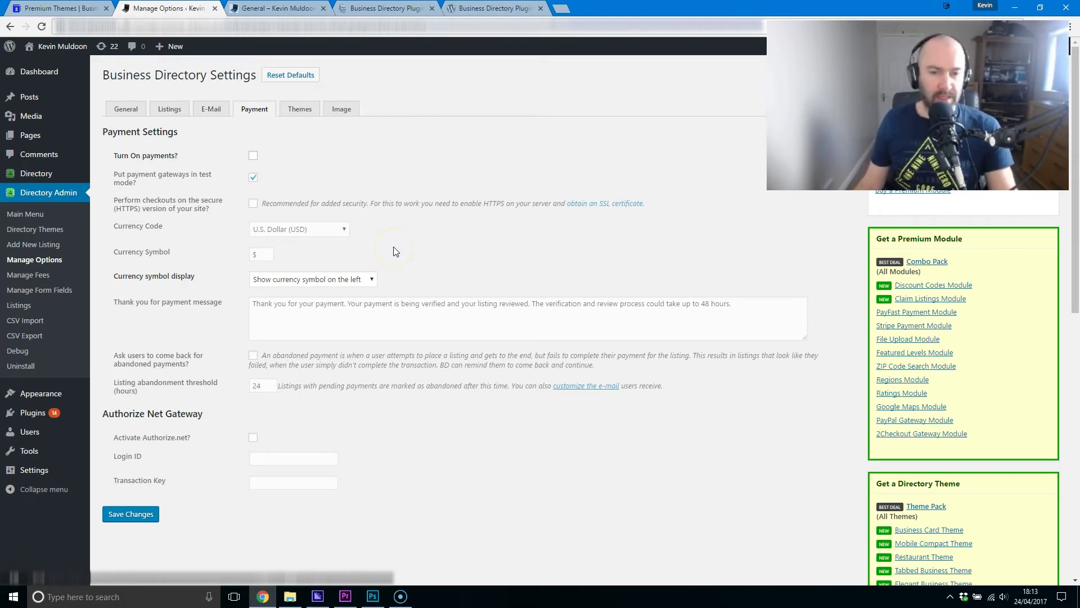
Step: Open the directory's Themes settings and view the choices for the theme button style
left_click(298, 110)
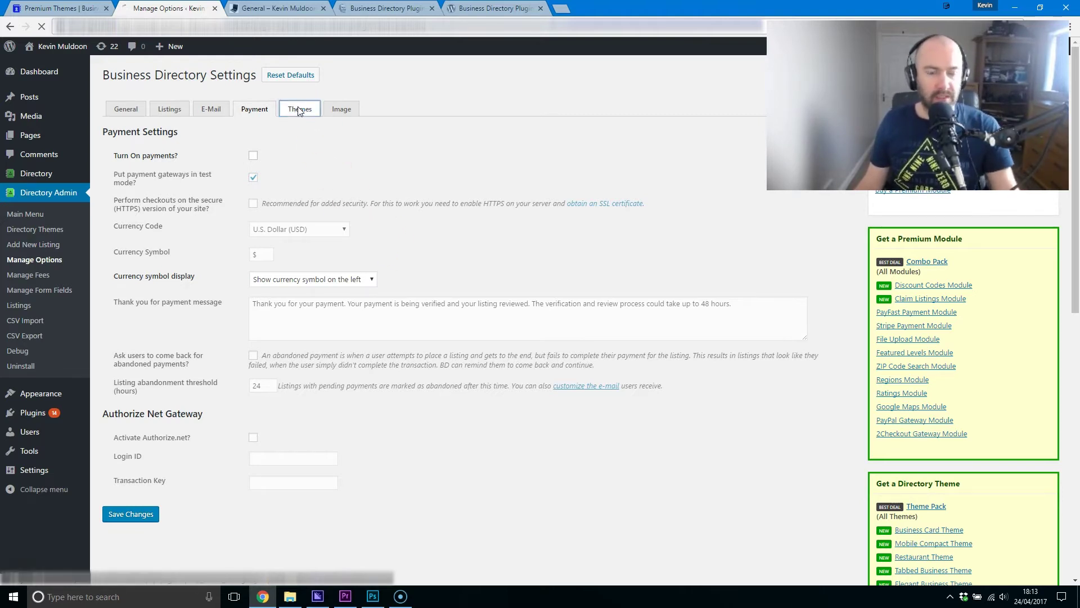
left_click(306, 159)
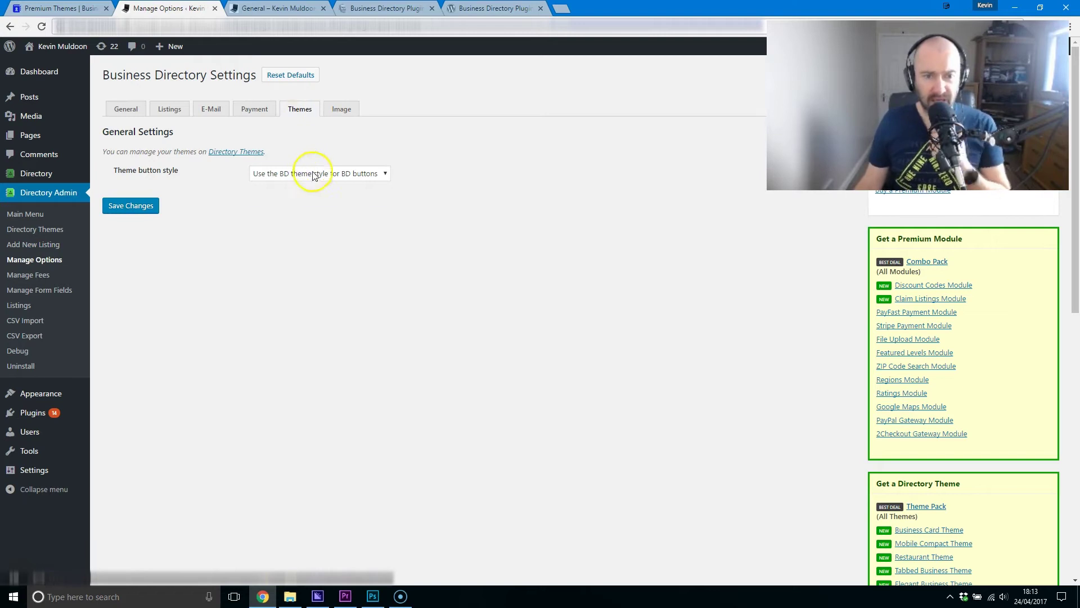
left_click(309, 174)
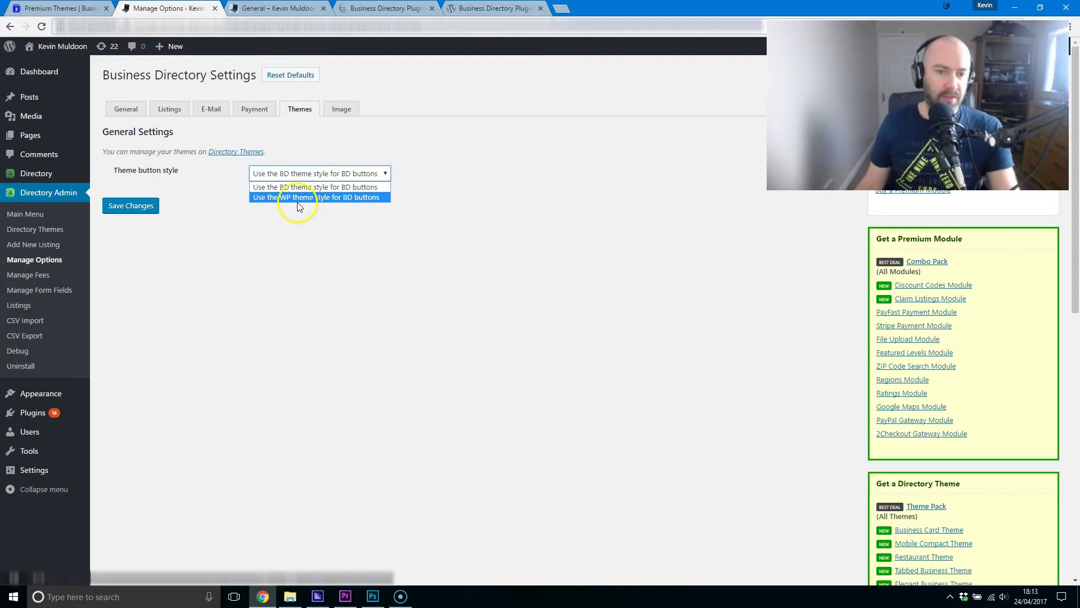
Step: Open the Image settings and review the file size and dimension limits, thumbnail options and number of free images
left_click(340, 110)
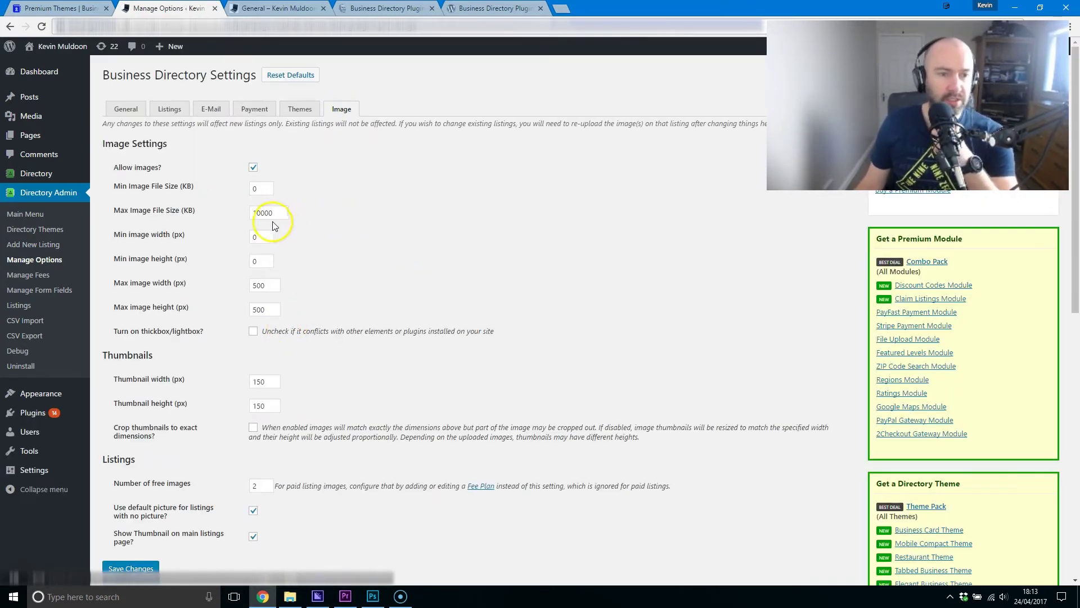
left_click_drag(215, 188, 159, 190)
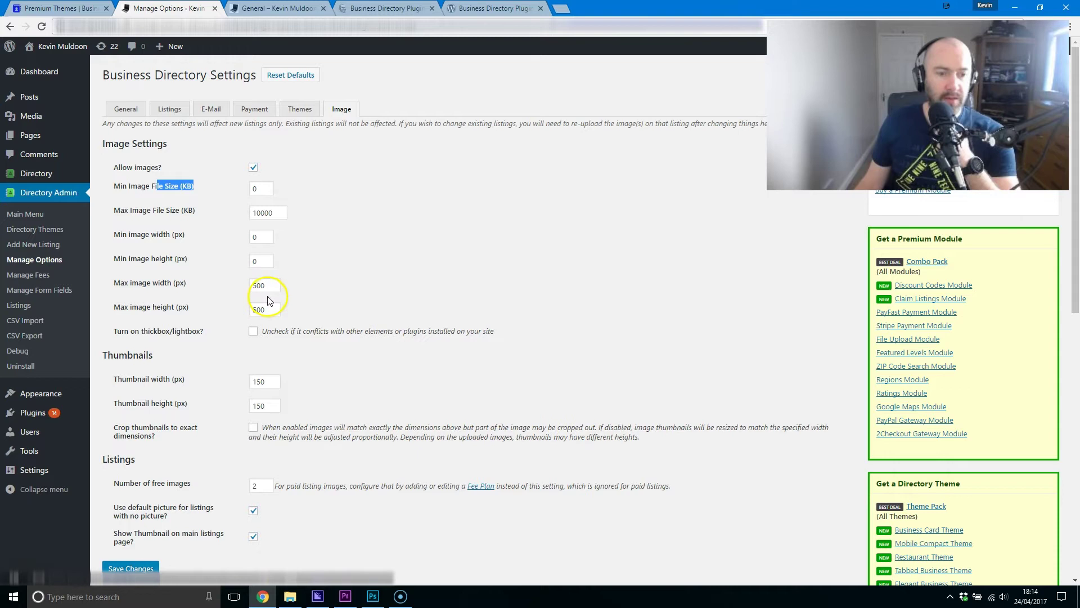
scroll(222, 346, "down", 2)
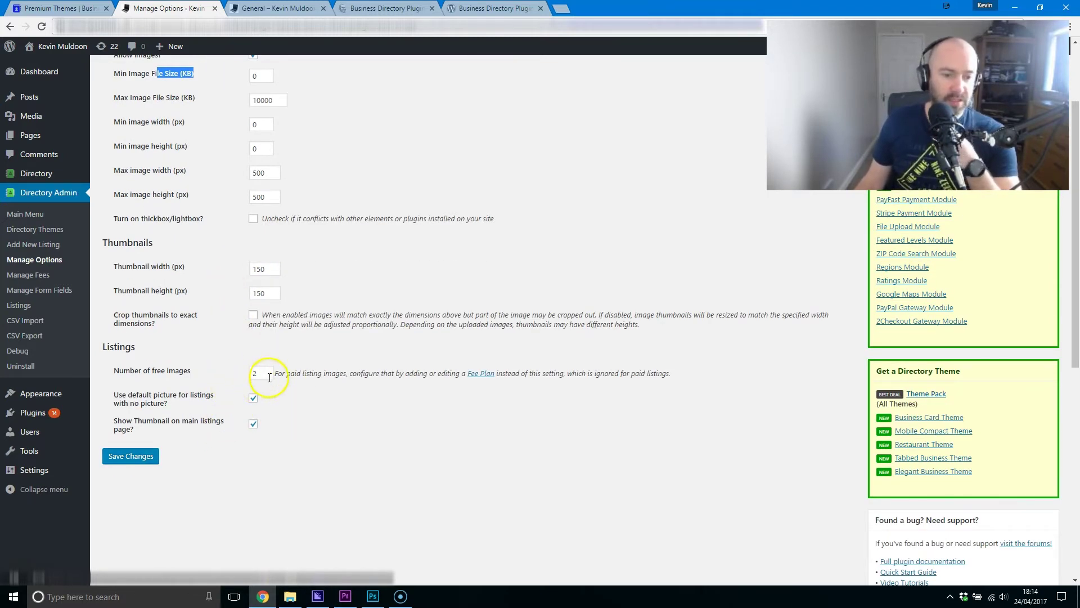
double_click(270, 375)
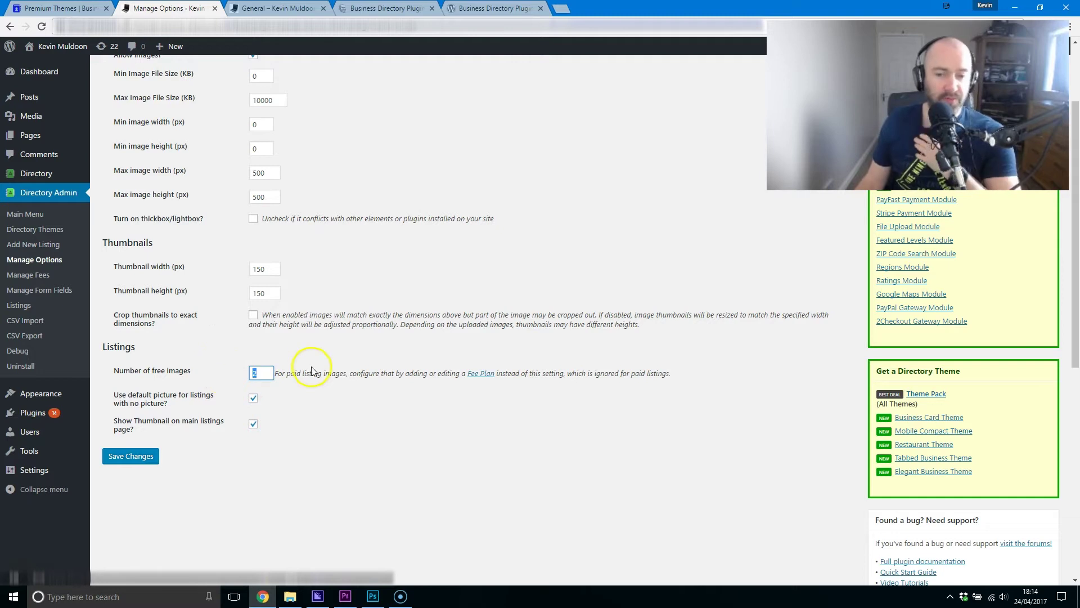
scroll(311, 365, "up", 2)
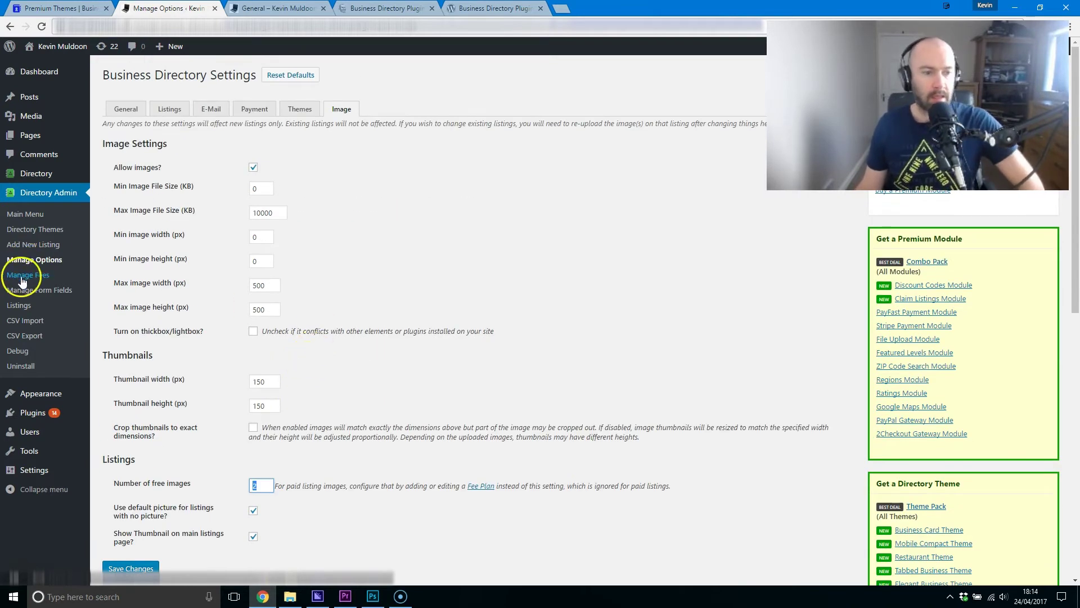
Step: Open Manage Fees and examine the Free Listing plan's duration and the available payment gateway modules
left_click(23, 276)
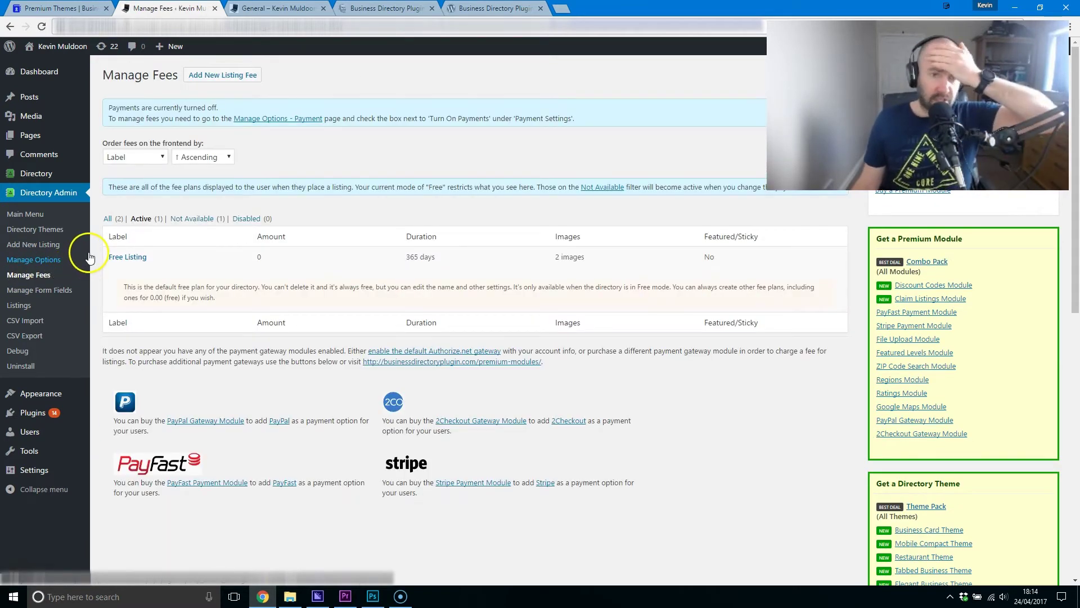
left_click(124, 270)
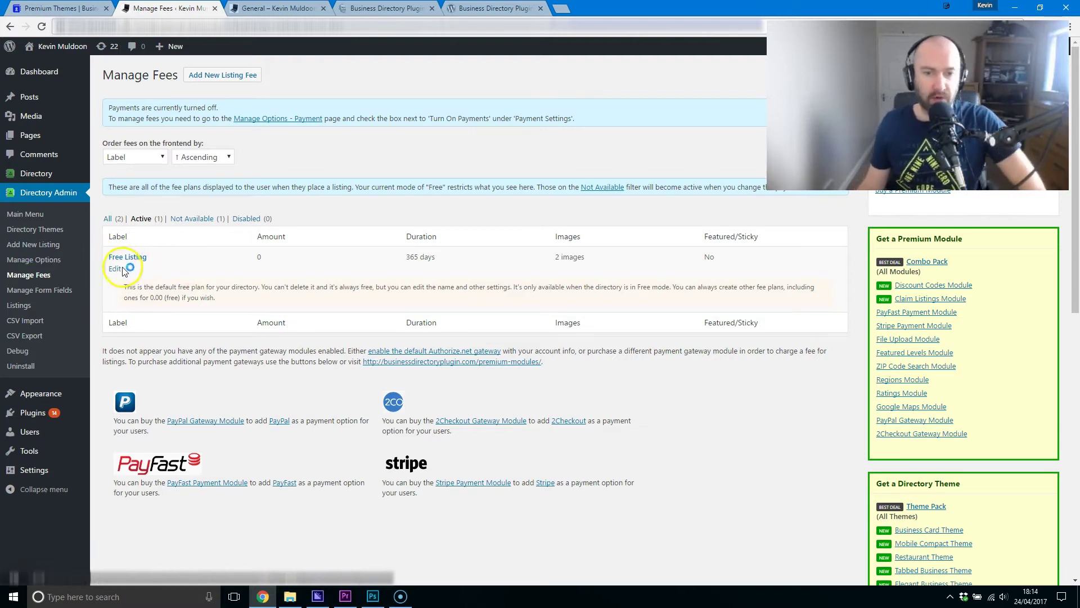
left_click_drag(445, 265, 404, 259)
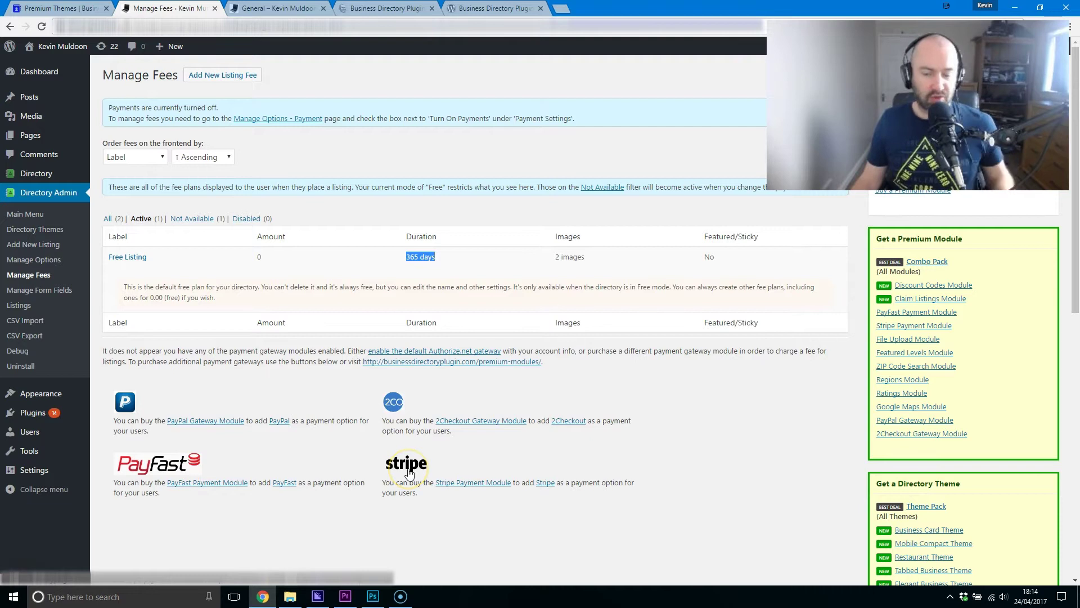
left_click(392, 464)
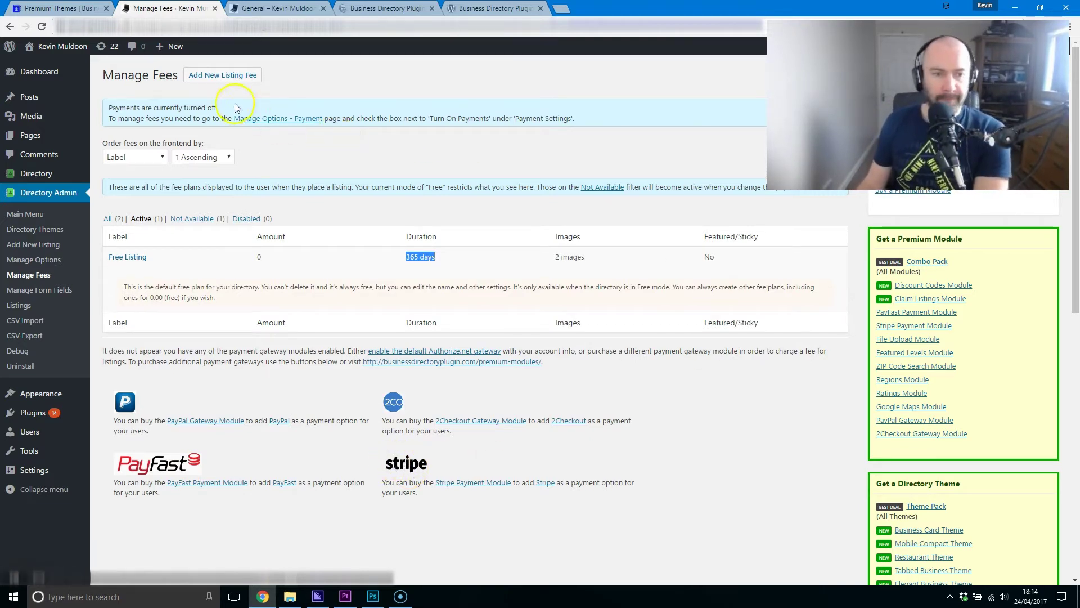
Step: Open the new listing fee form and try its fixed-days and run-forever durations, ending on the number of images allowed
left_click(243, 77)
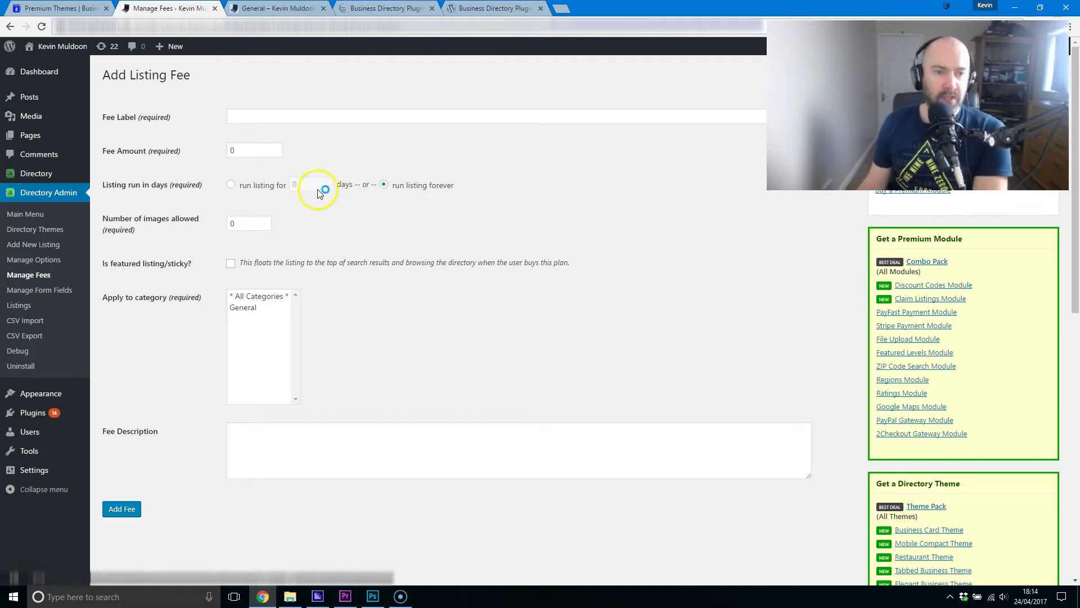
left_click(287, 113)
key("Tab")
left_click(230, 185)
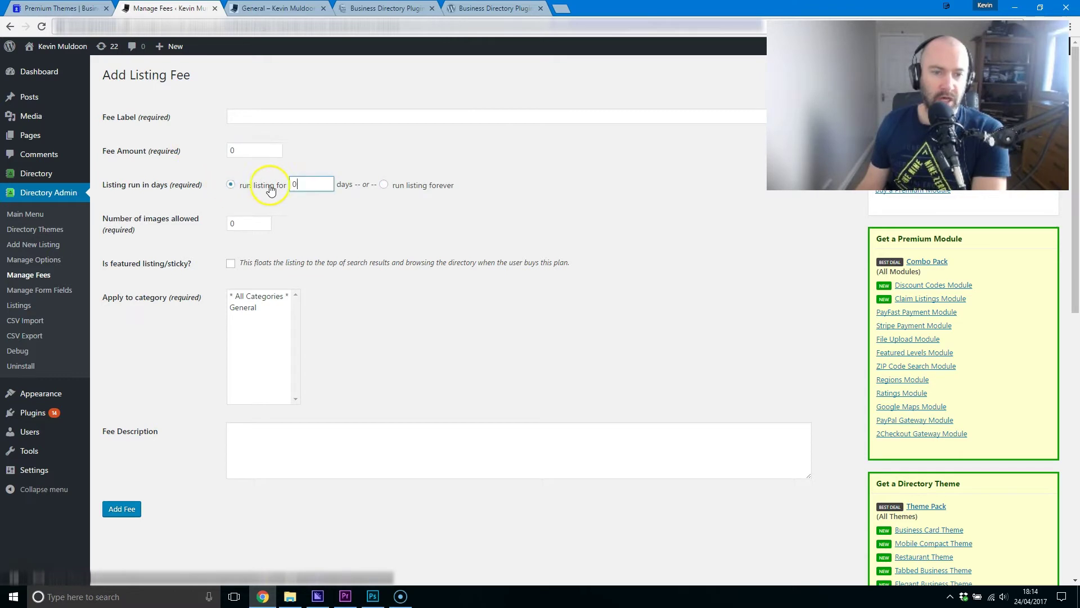
left_click(383, 185)
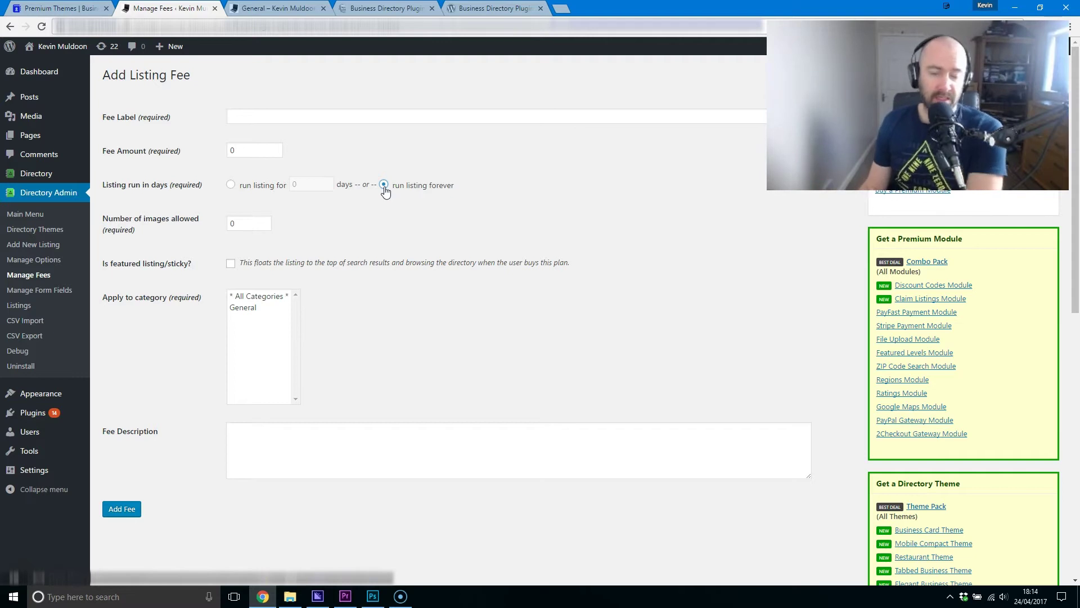
left_click(231, 186)
double_click(242, 223)
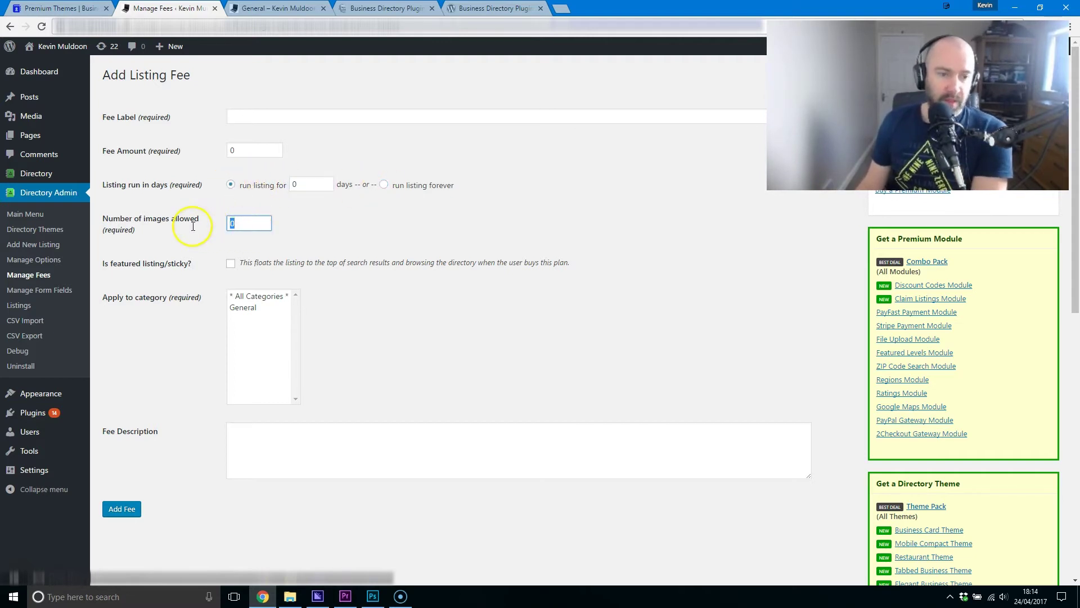
Step: Try marking the new fee as featured/sticky and applying it to the General category, and return to the Manage Fees list
left_click(231, 263)
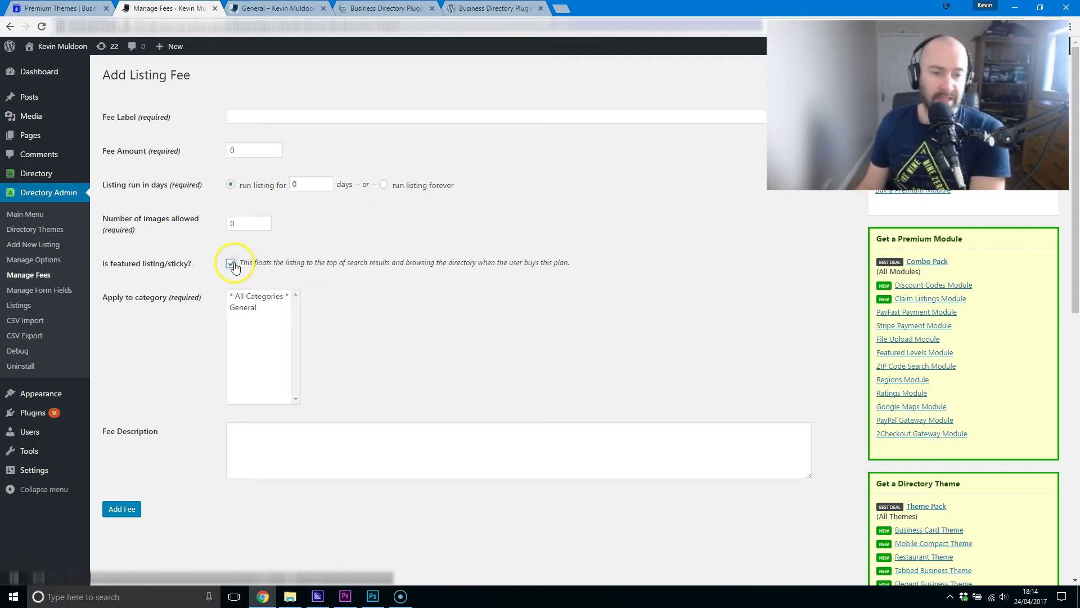
left_click(264, 307)
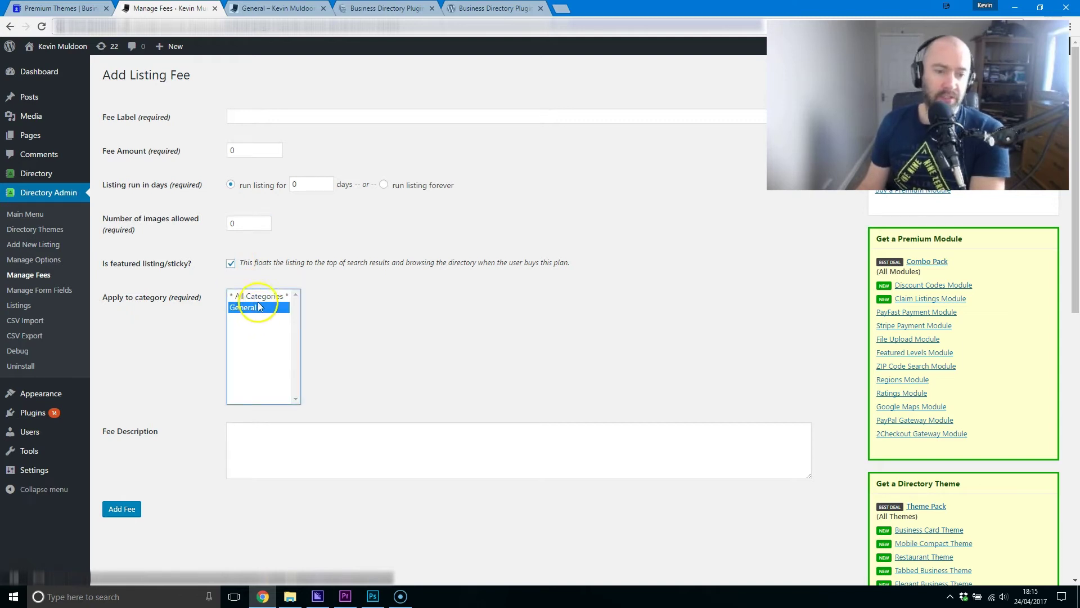
left_click(264, 475)
left_click(122, 508)
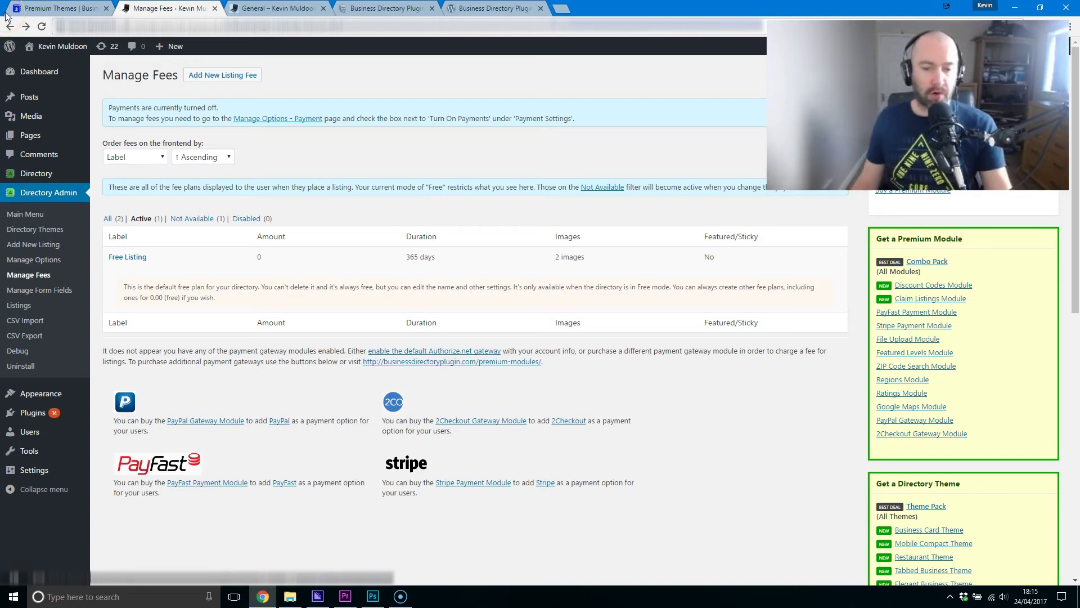
left_click(409, 190)
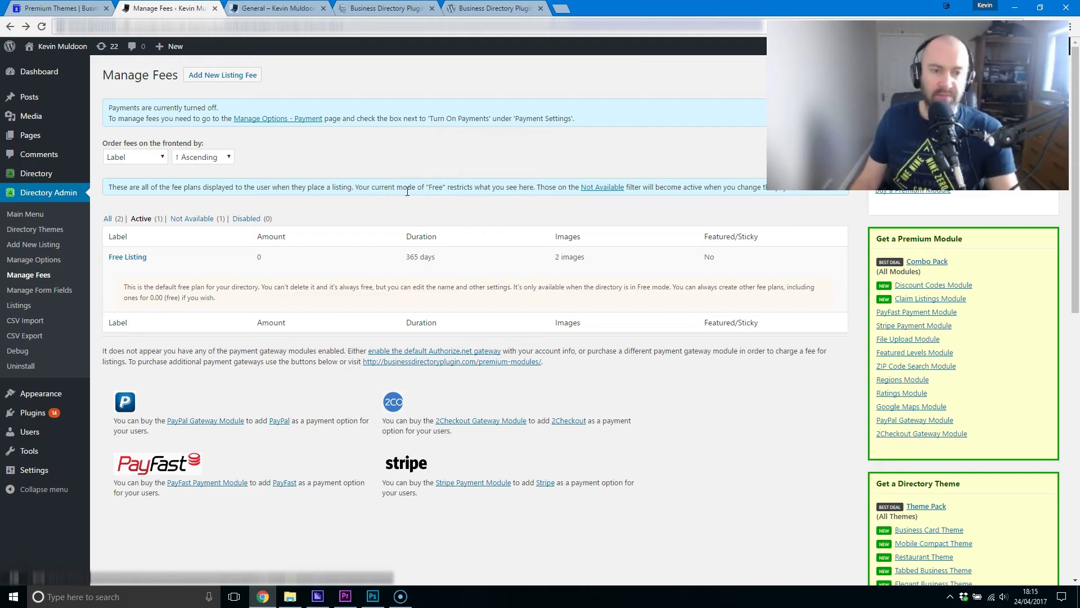
Step: Open Manage Form Fields and compare the form field list with the General category page of the public directory
left_click(403, 200)
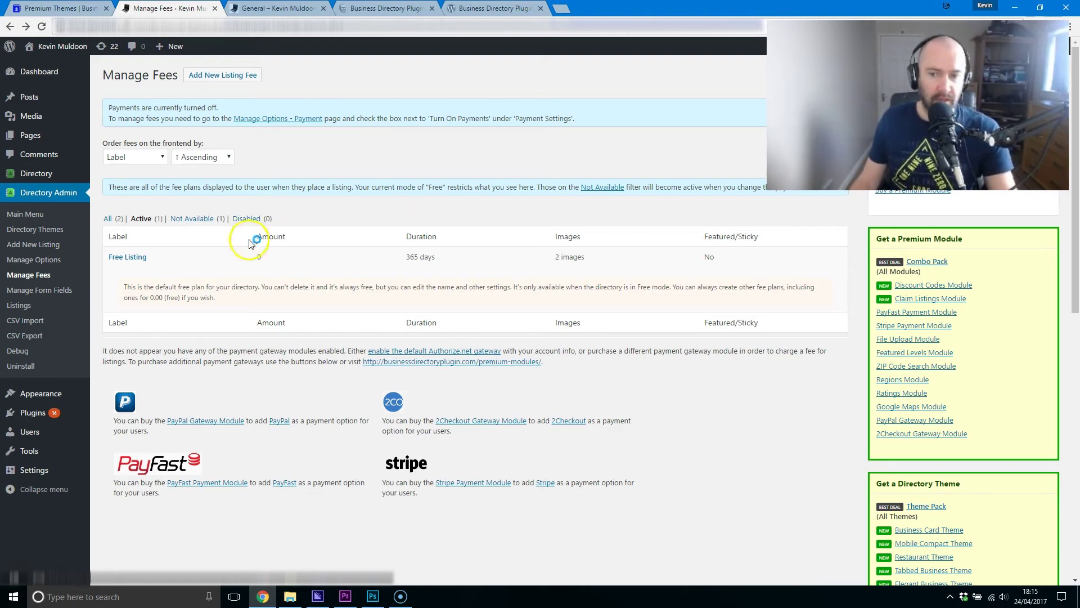
left_click(53, 290)
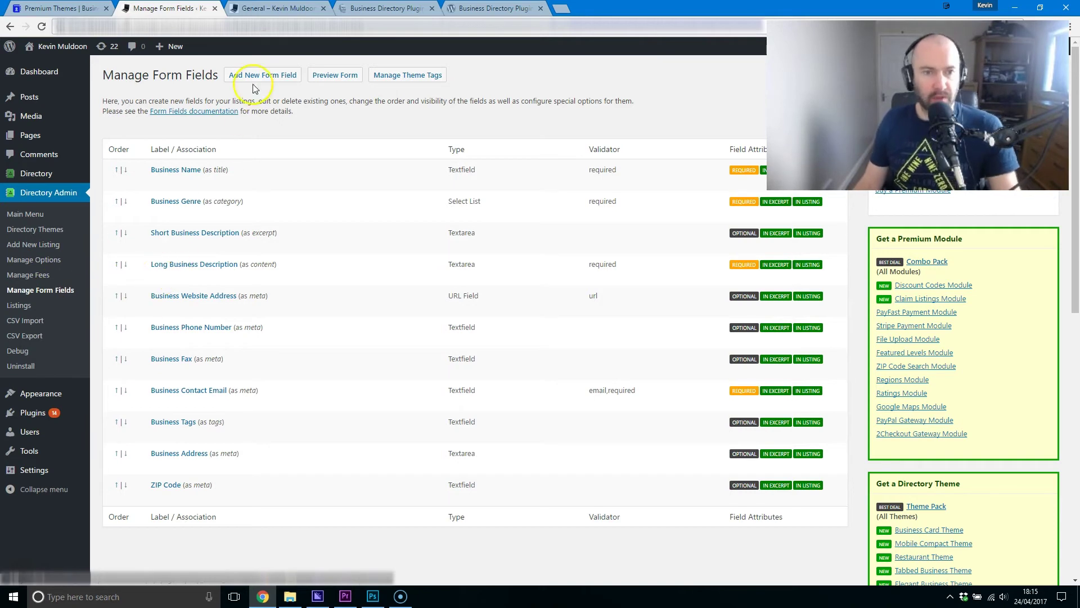
left_click(274, 9)
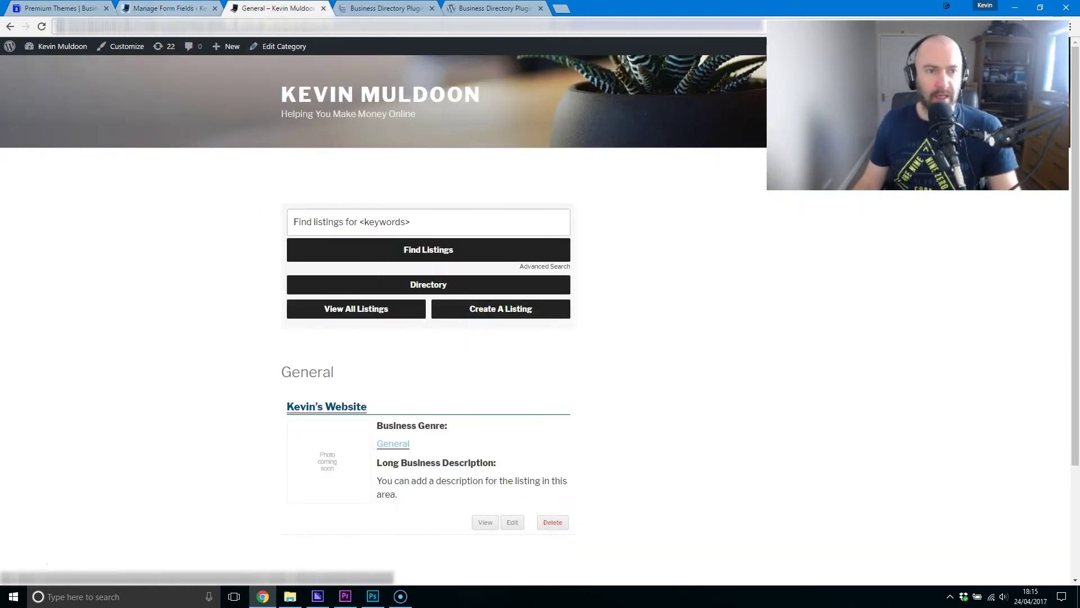
left_click(179, 9)
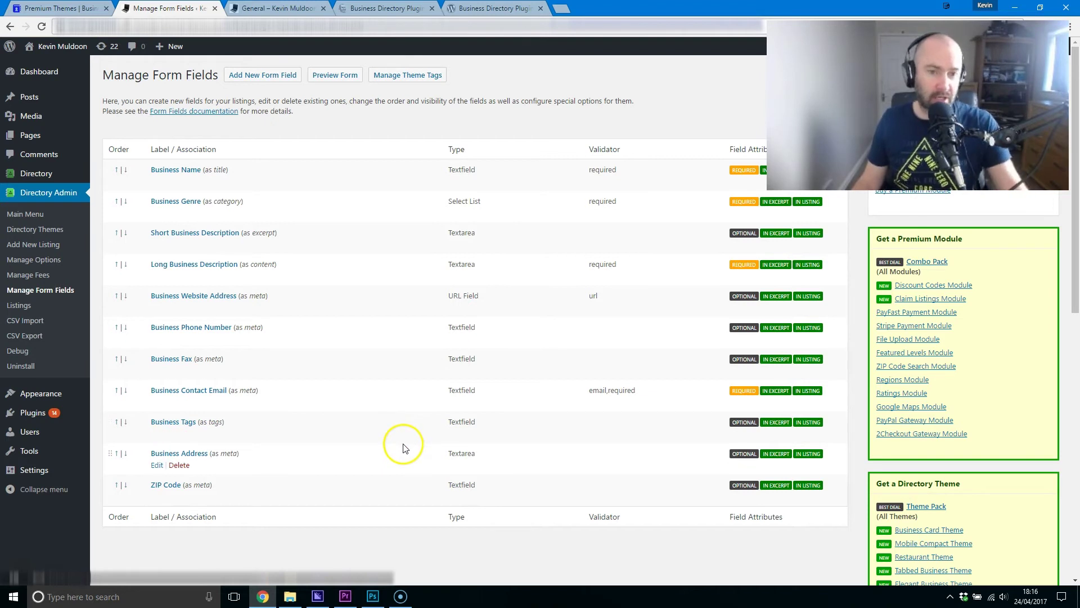
Step: Open the new form field form, review the available field types, and return to the Manage Form Fields list
left_click(268, 76)
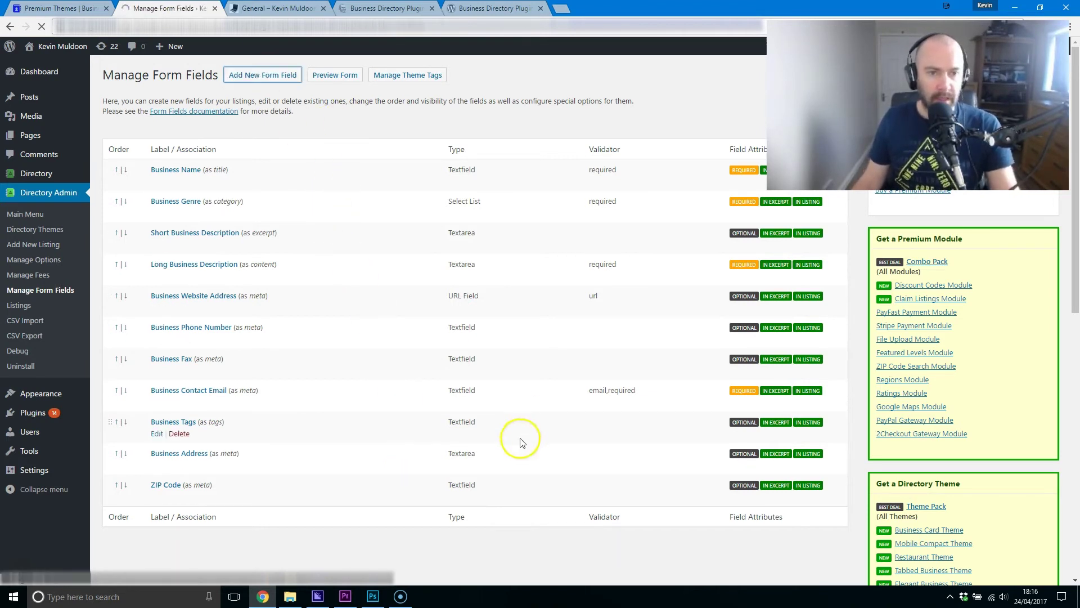
left_click(293, 152)
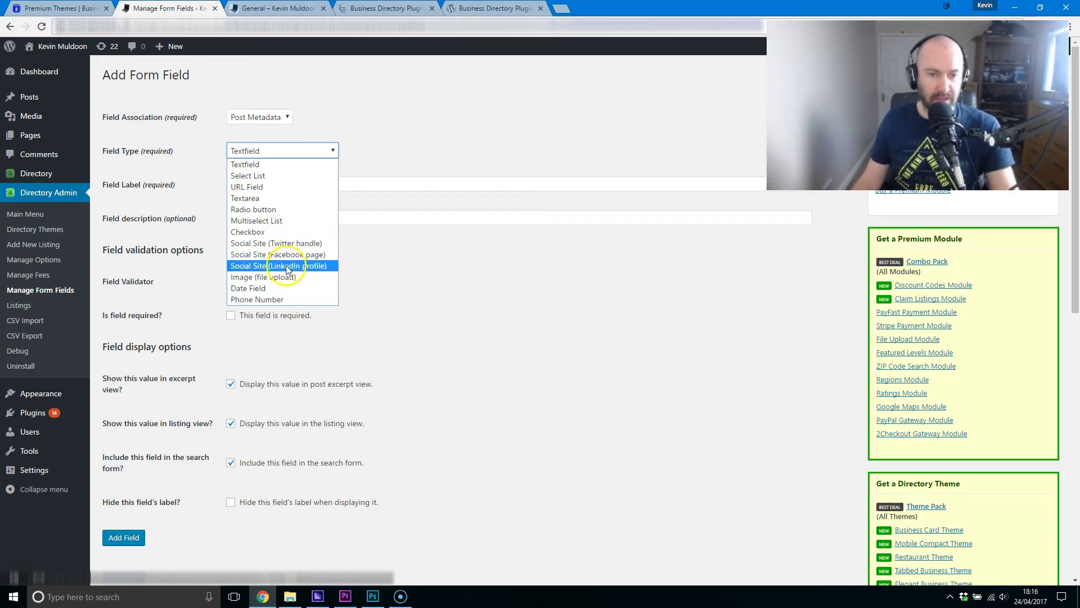
left_click(451, 318)
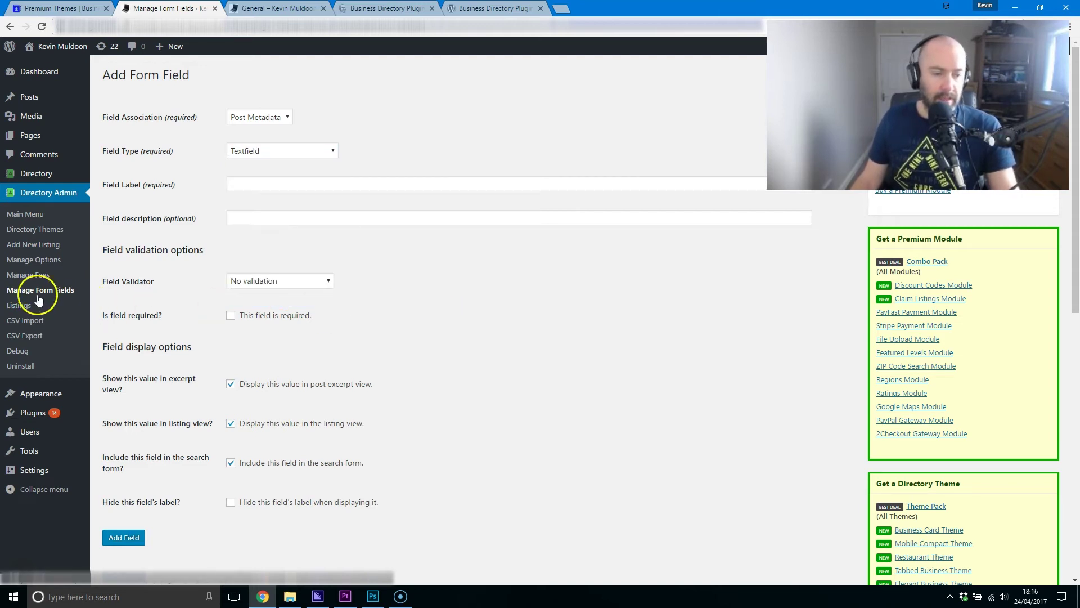
left_click(63, 293)
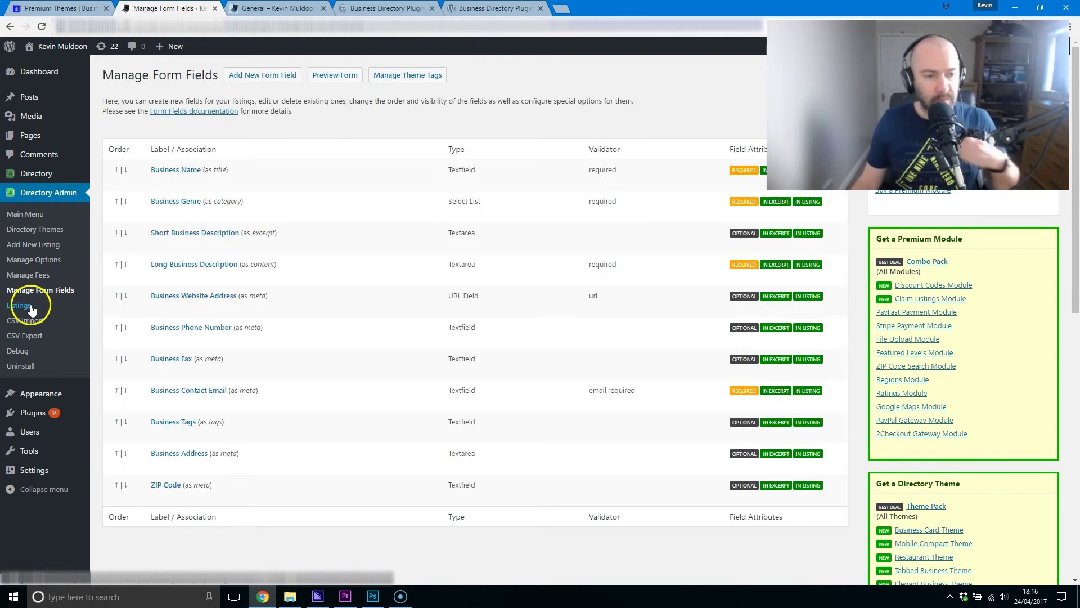
Step: Review the table of directory listings with its payment and featured status, and open the CSV Import page
left_click(31, 305)
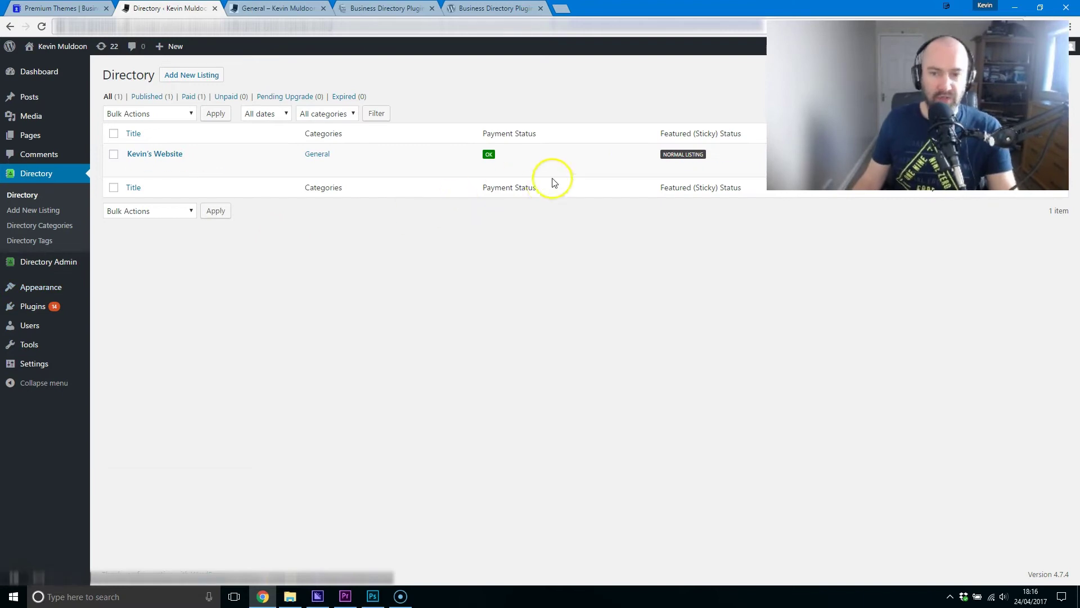
mouse_move(53, 274)
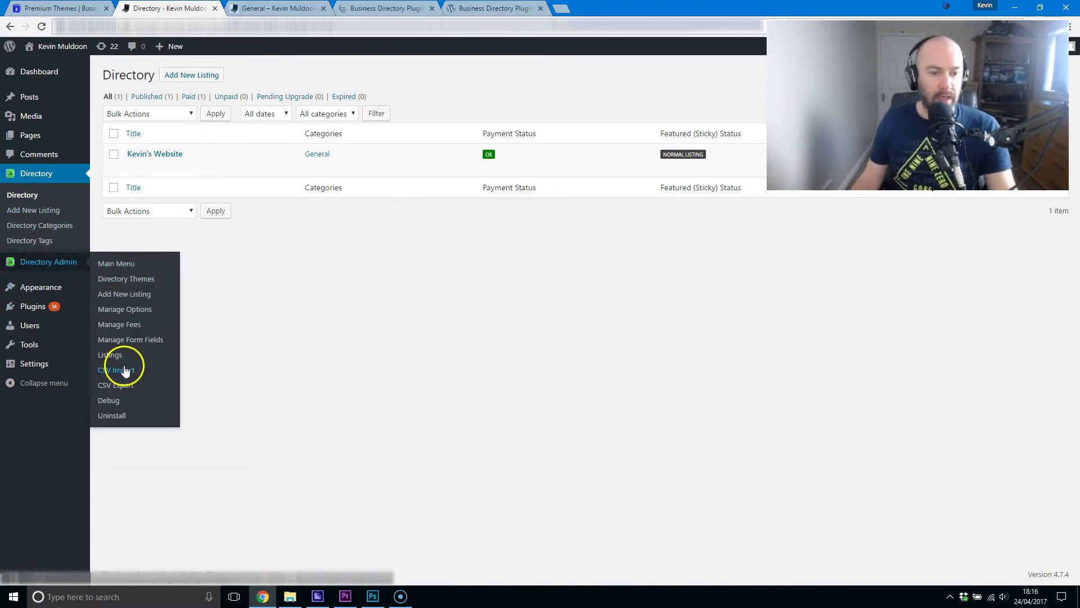
left_click(126, 370)
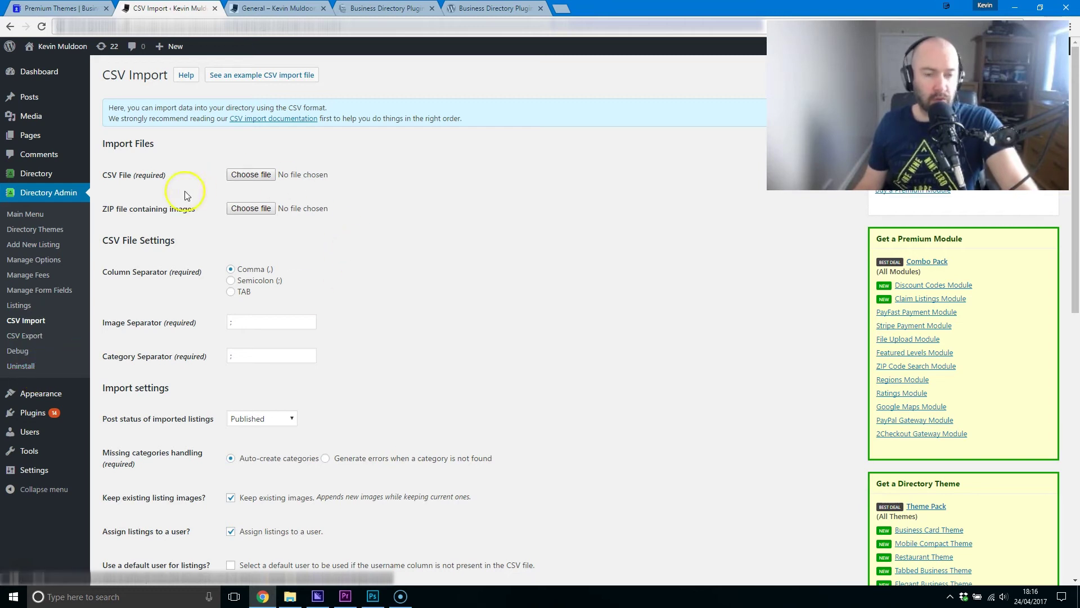
Step: Try the Semicolon and TAB column separators for the CSV import, and inspect the image and category separator fields
left_click(232, 280)
left_click(231, 291)
left_click(242, 322)
left_click(263, 354)
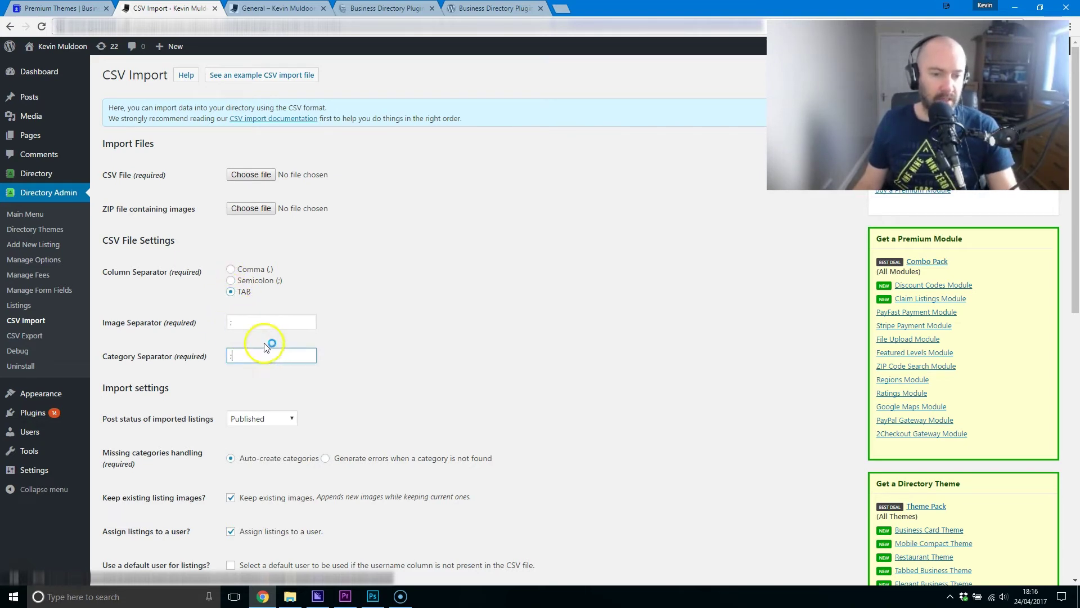
Step: Review the post status options for imported listings, keeping Published selected
scroll(270, 338, "down", 4)
left_click(264, 197)
left_click(272, 194)
left_click(276, 196)
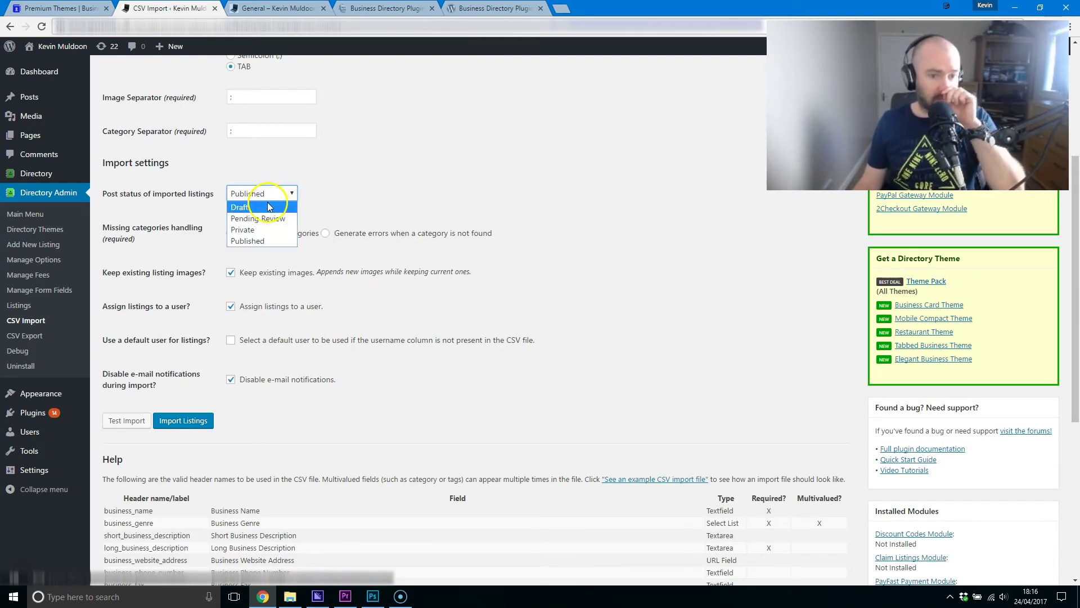
left_click(265, 245)
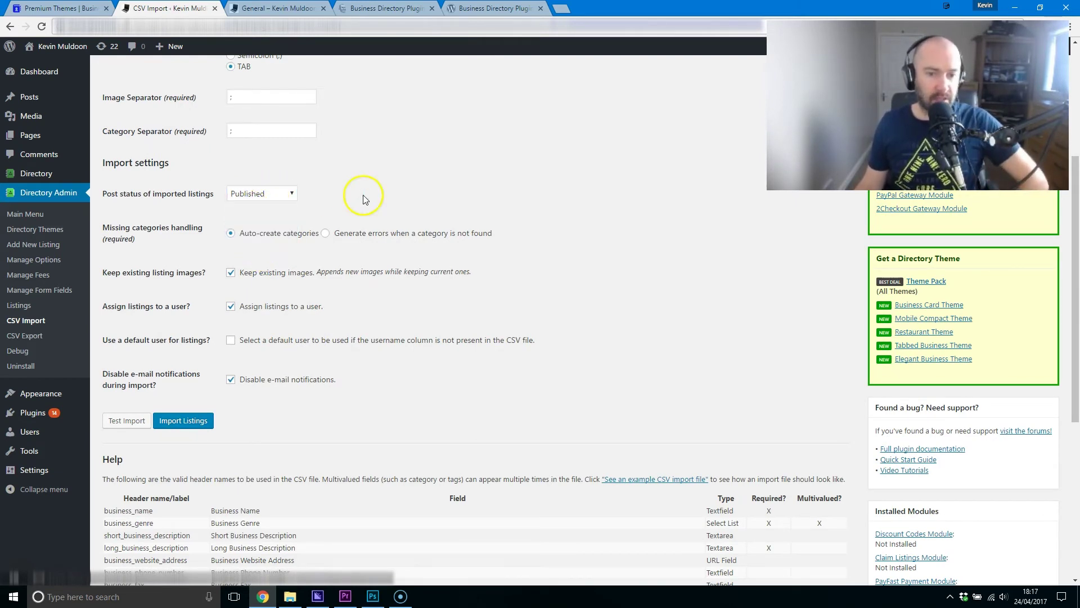
Step: Open CSV Export to review which listings can be exported, and move on to the Debug and Uninstall pages
left_click(51, 335)
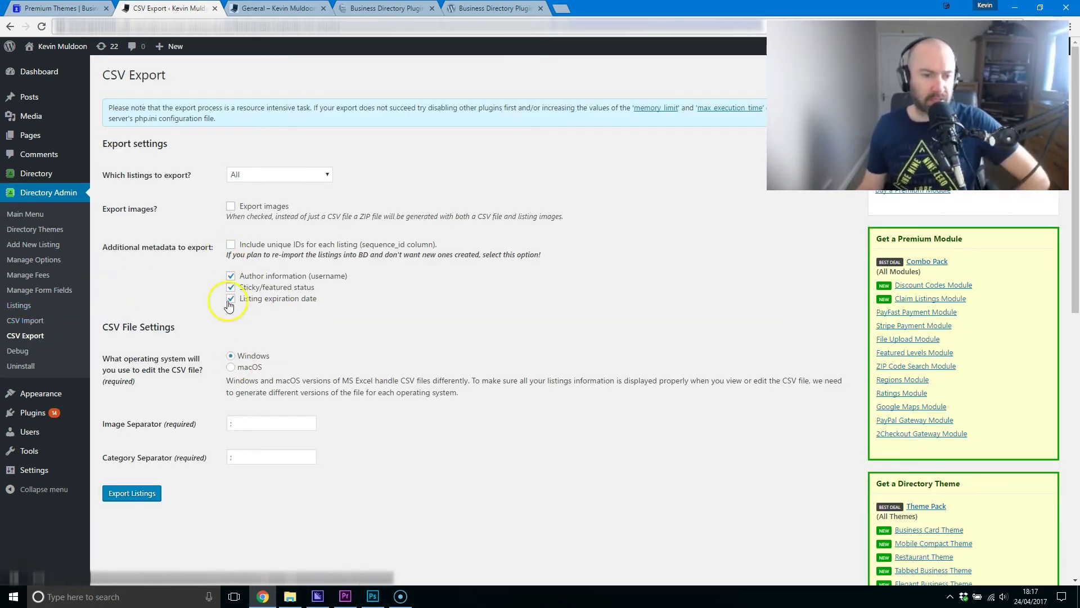
left_click(279, 174)
left_click(437, 165)
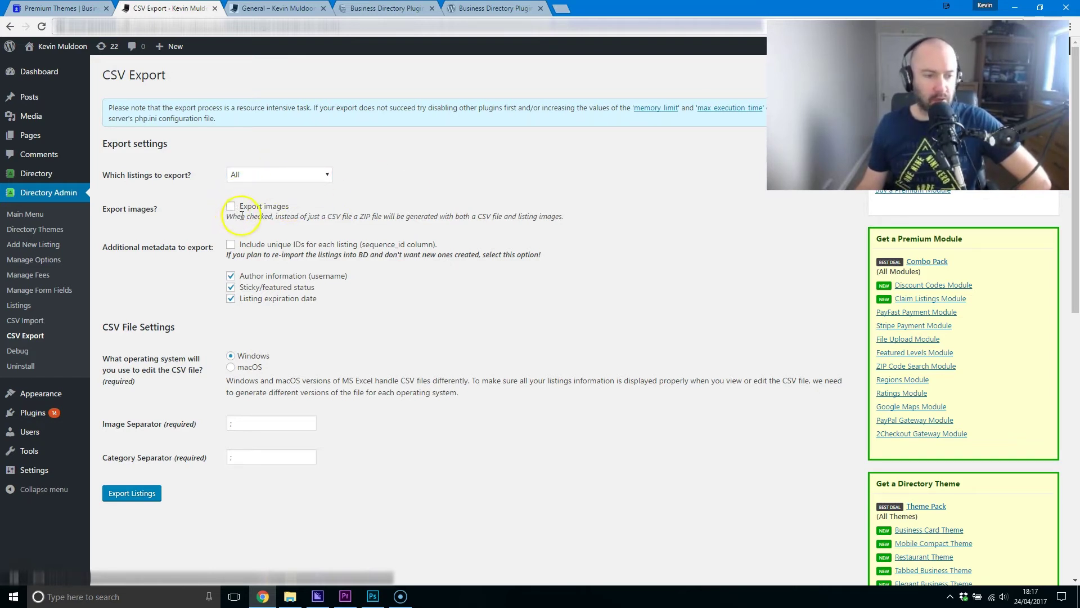
left_click(40, 349)
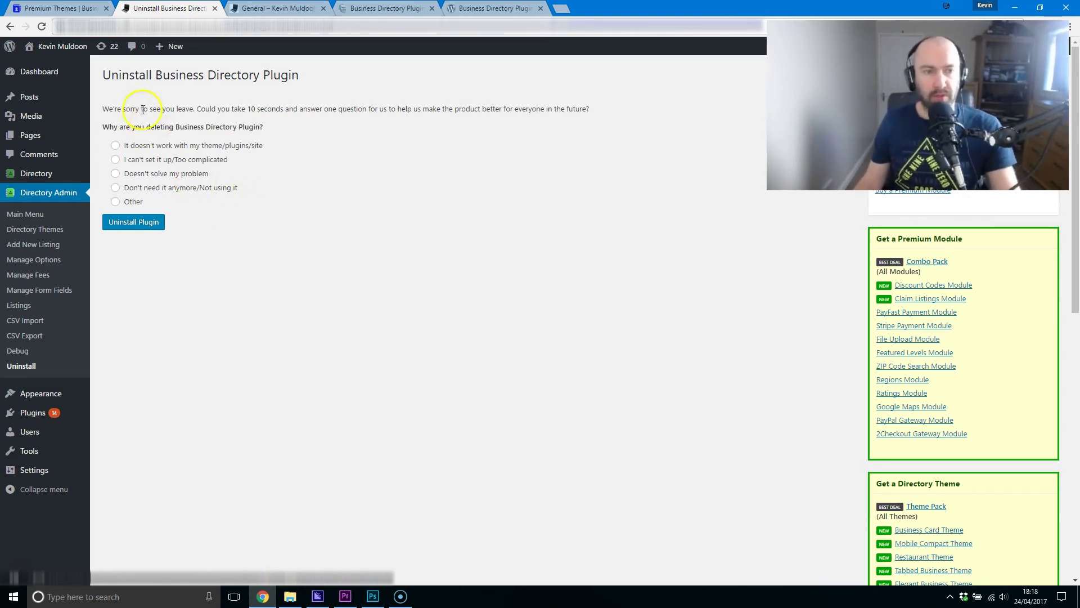
Step: Switch to the Business Directory Plugin website's Premium Themes page and open the Premium Modules page from its footer
left_click(65, 8)
scroll(567, 382, "up", 4)
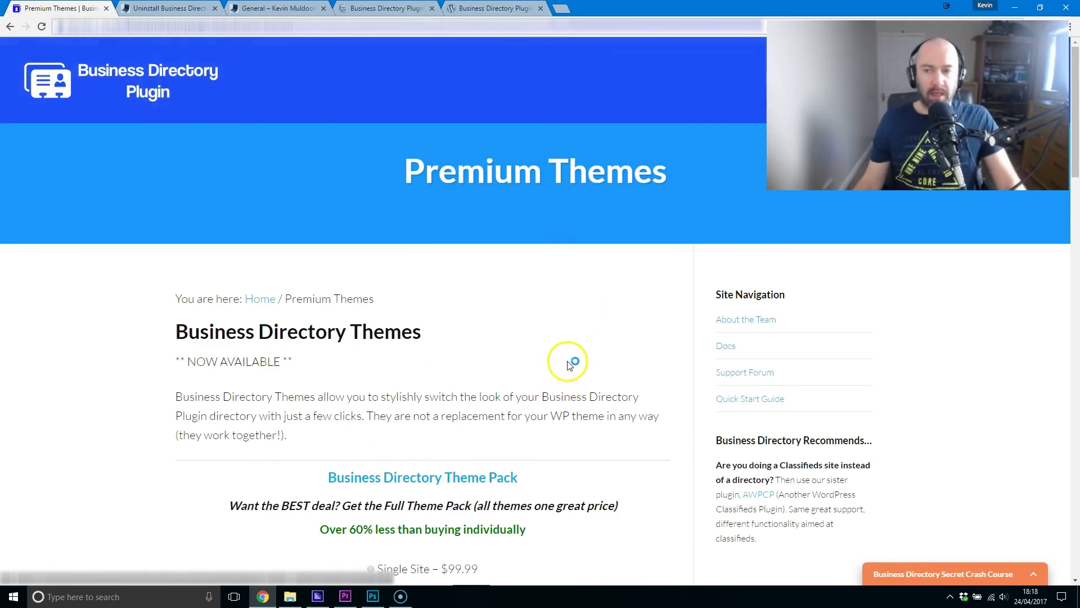
left_click_drag(1073, 175, 1072, 554)
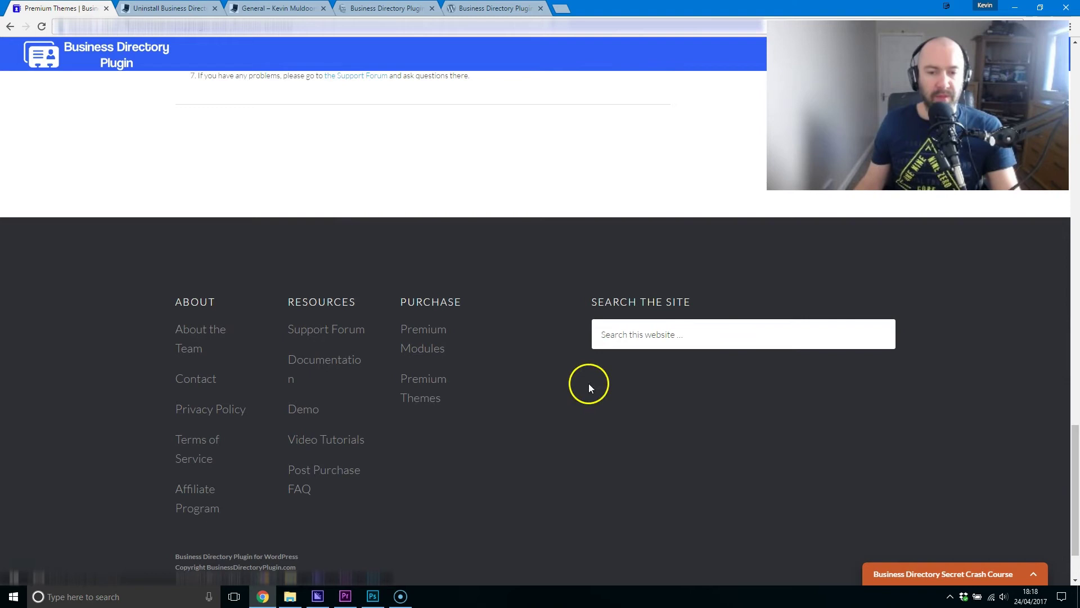
left_click(422, 348)
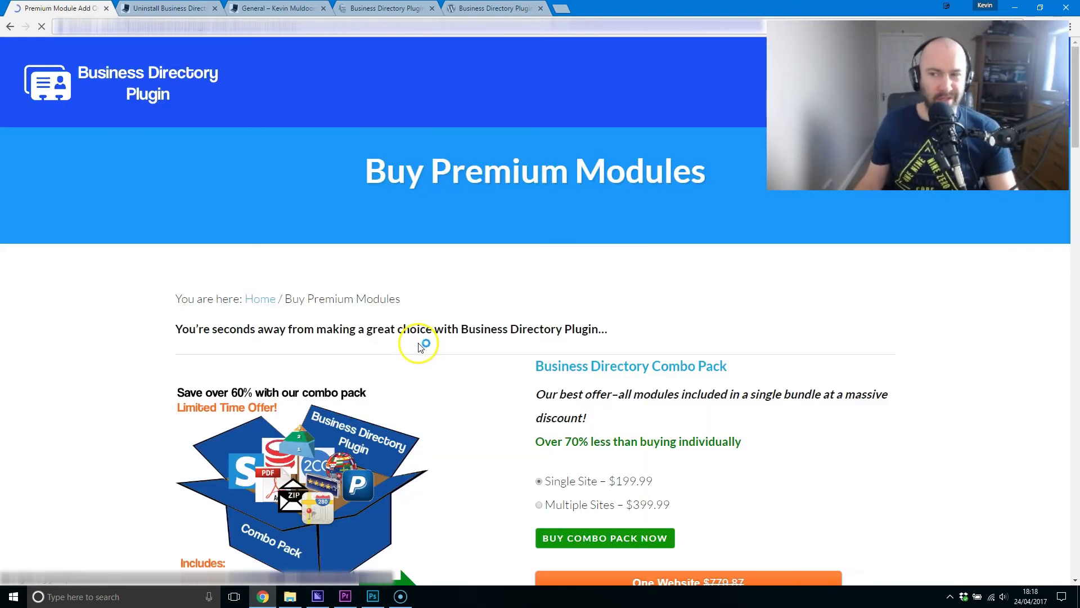
Step: Examine the Combo Pack offer, highlighting the Single Site price and the Multiple Sites price
left_click_drag(1073, 138, 1074, 170)
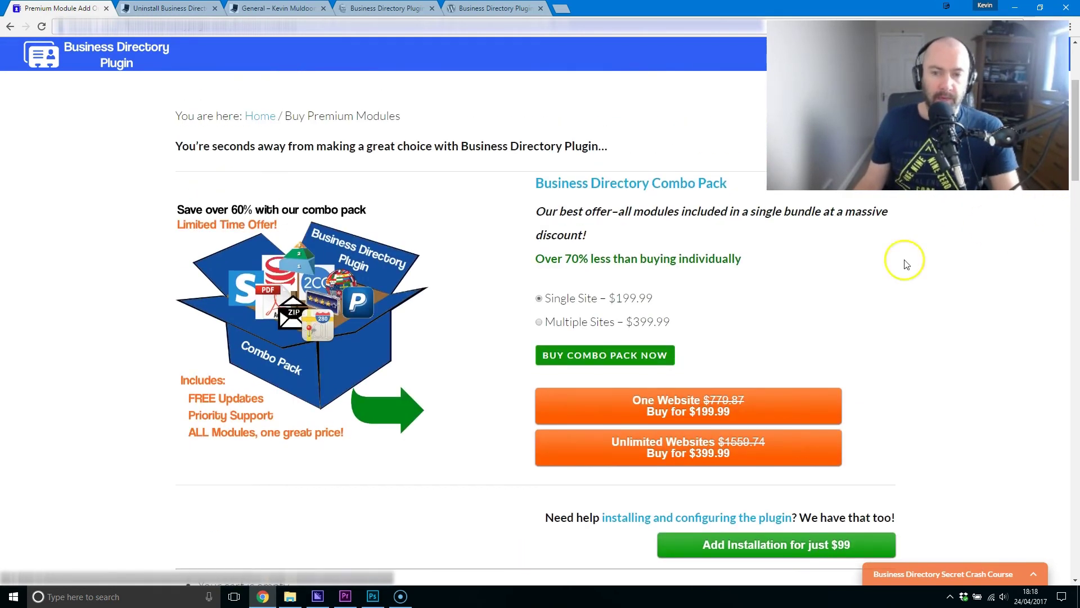
left_click_drag(653, 298, 614, 303)
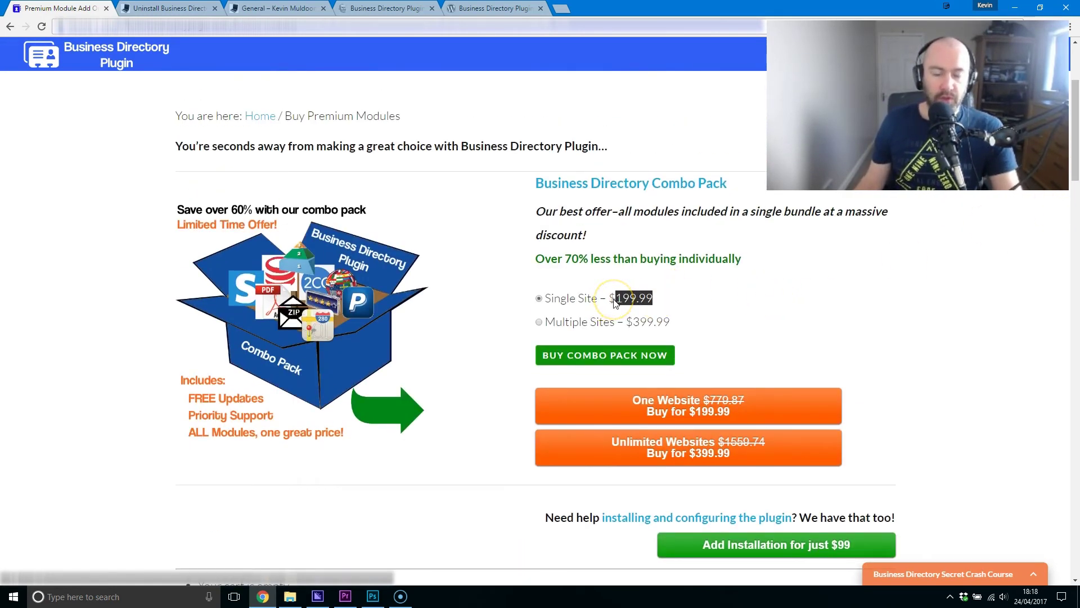
left_click(540, 323)
left_click_drag(683, 326, 617, 324)
Step: View the individual modules in full screen and examine the 2Checkout Gateway, Claim Listings and Discount Codes modules
left_click(1074, 150)
left_click_drag(1074, 150, 1059, 258)
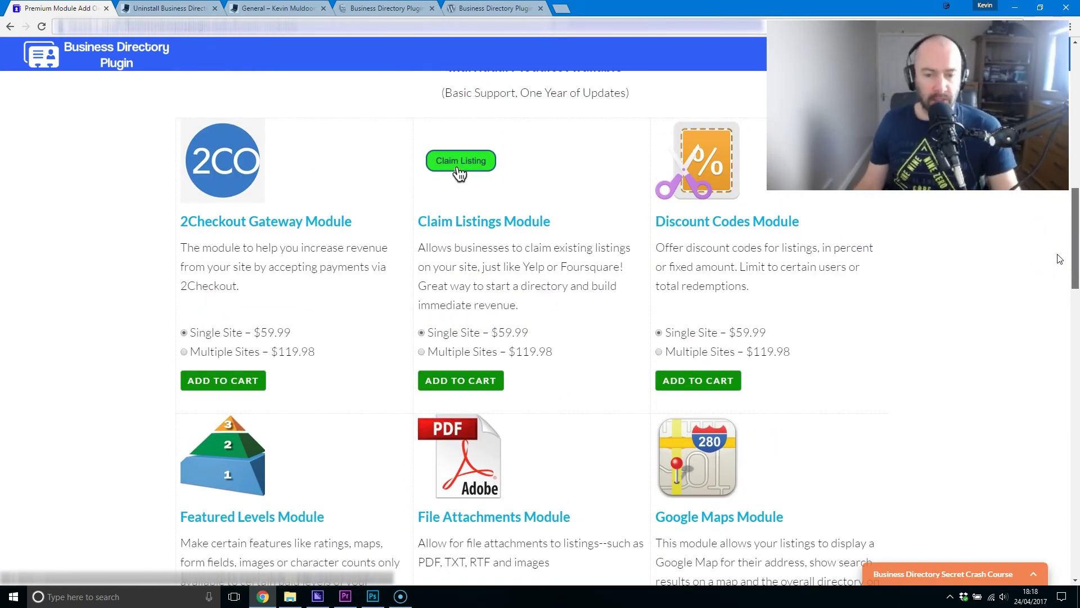
key("F11")
left_click_drag(1074, 250, 1066, 234)
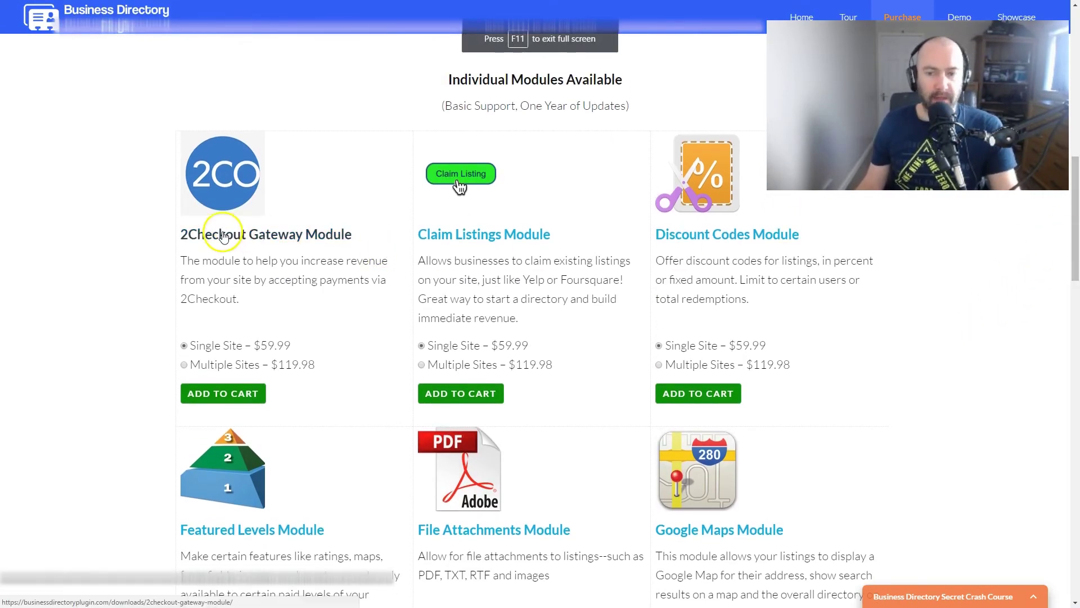
mouse_move(1071, 247)
left_mouse_down()
mouse_move(1053, 410)
mouse_move(1072, 399)
mouse_move(1072, 225)
mouse_move(1069, 241)
left_mouse_up()
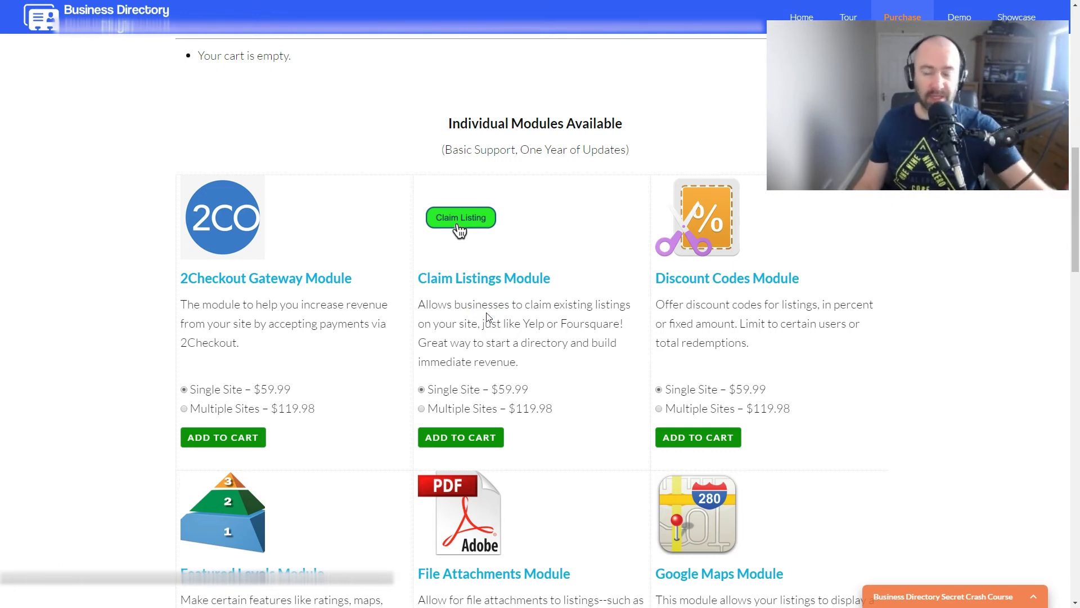
left_click(754, 289)
Step: Examine the Google Maps, File Attachments and Featured Levels modules, highlighting the file attachment description and the Featured Levels name
scroll(572, 301, "down", 3)
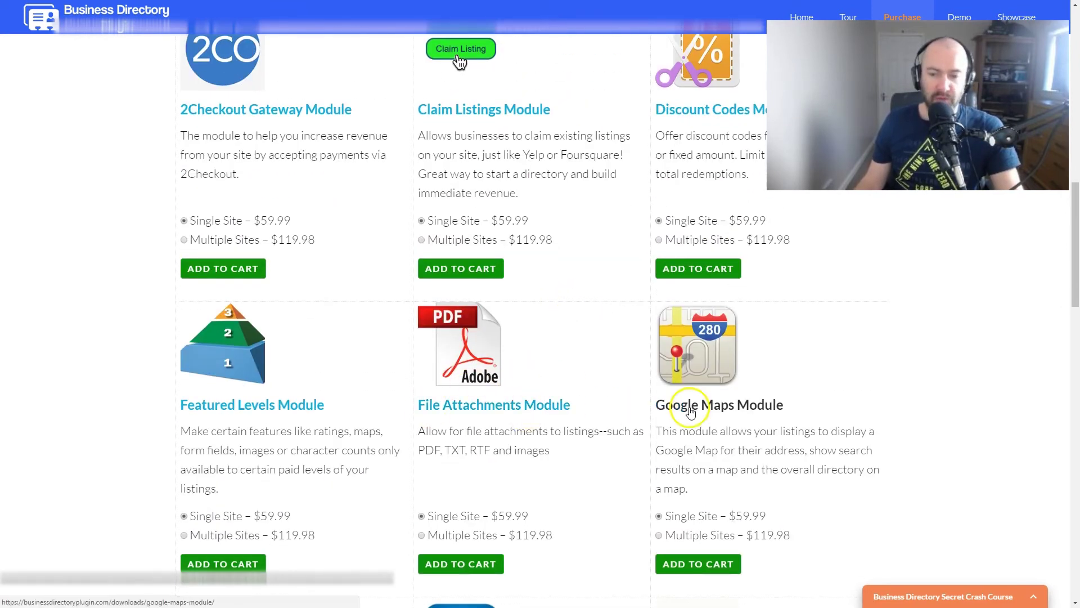
scroll(438, 383, "down", 1)
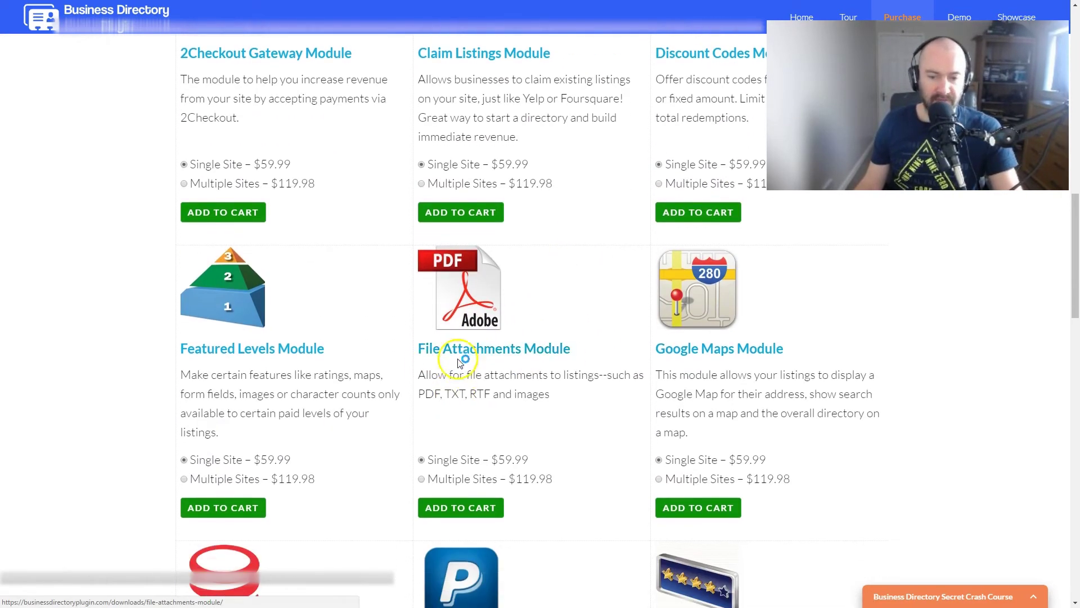
left_click_drag(417, 375, 550, 395)
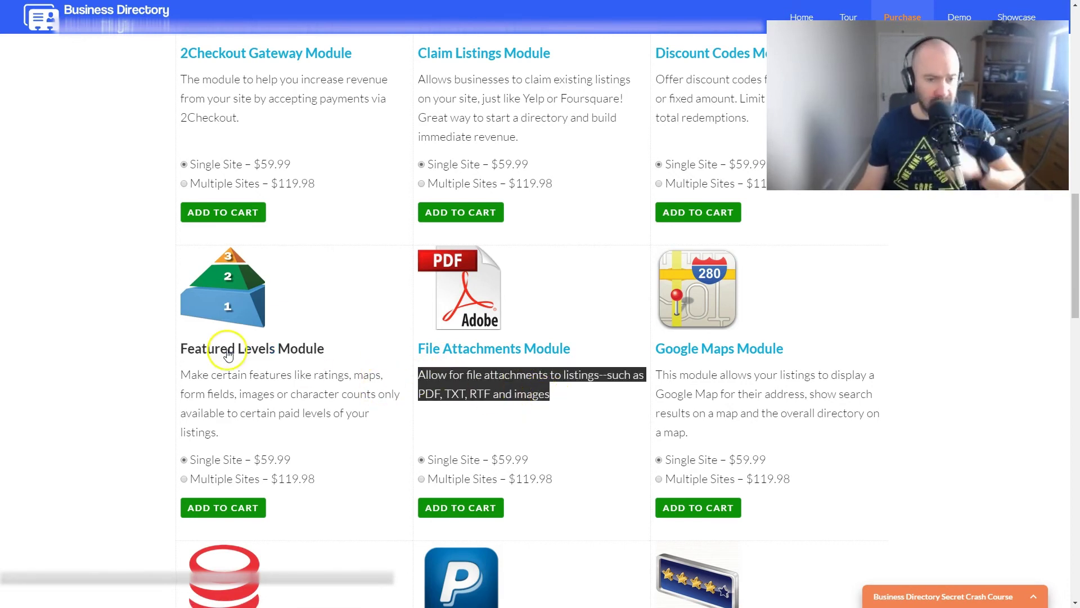
left_click_drag(344, 354, 180, 349)
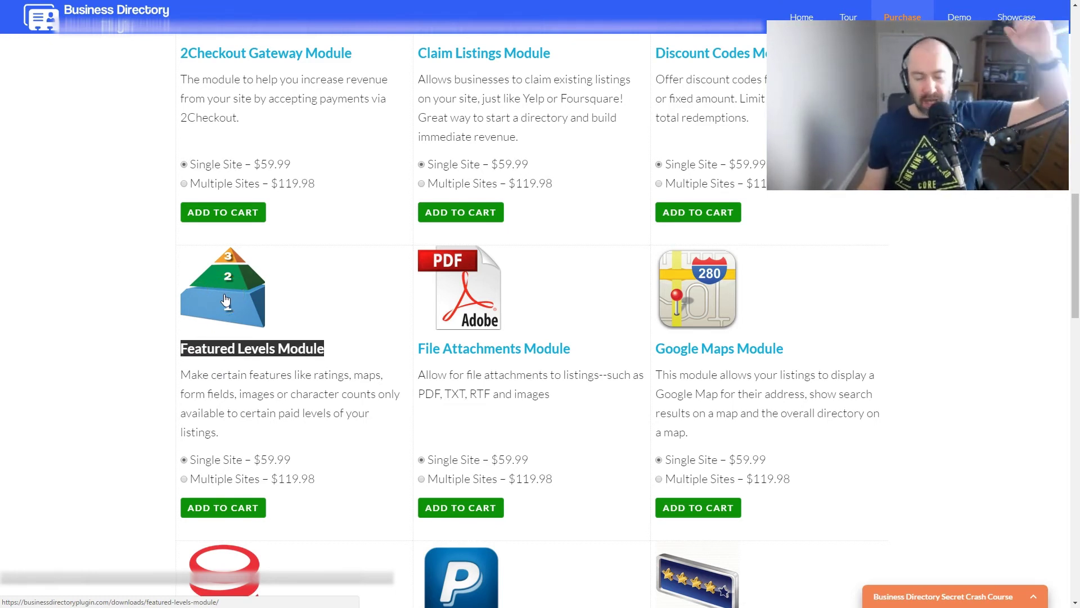
left_click(286, 386)
Step: Examine the remaining payment, Ratings, Regions and ZIP Search modules, highlighting the Ratings and Regions module names
scroll(288, 387, "down", 8)
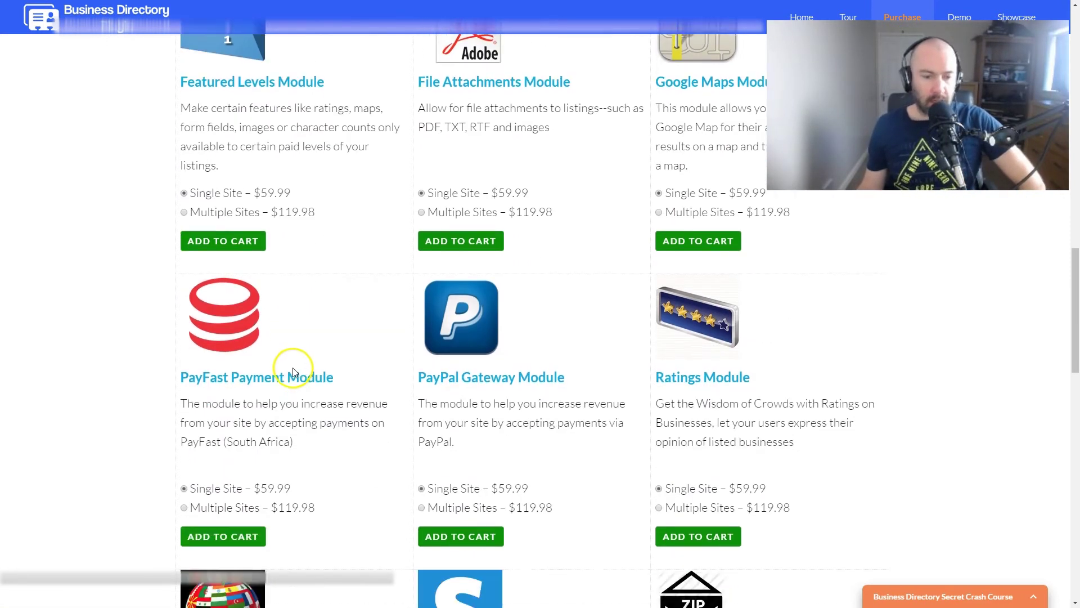
left_click_drag(751, 194, 657, 192)
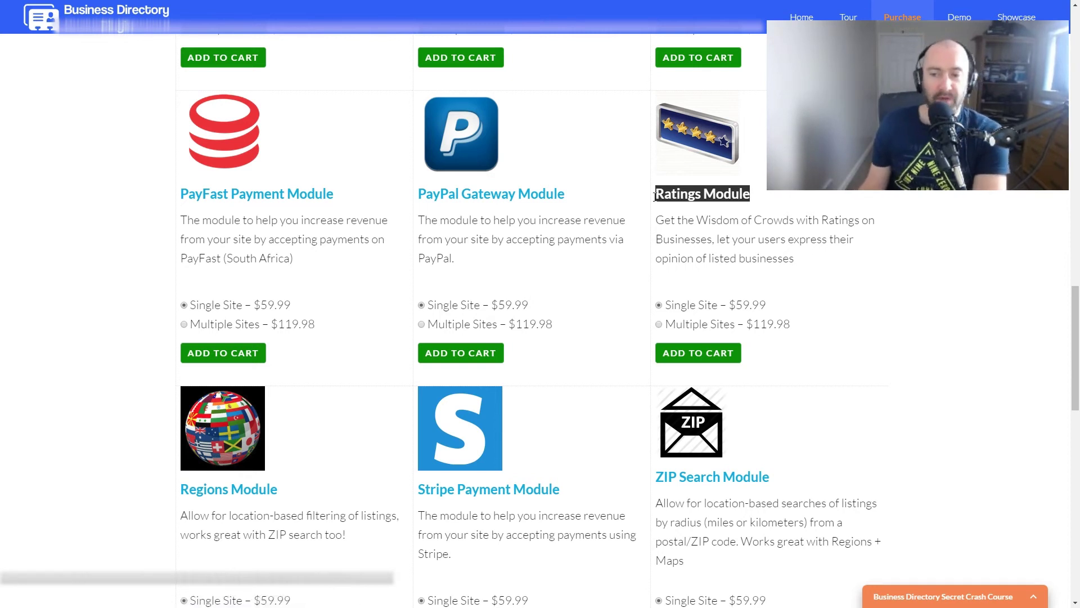
scroll(169, 342, "down", 4)
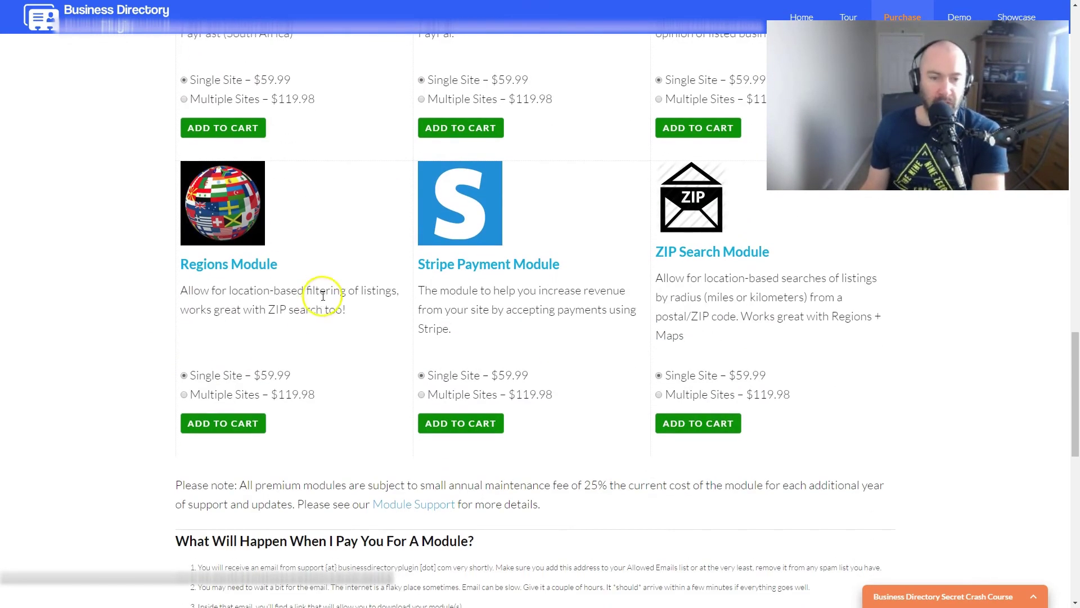
left_click_drag(306, 275, 192, 267)
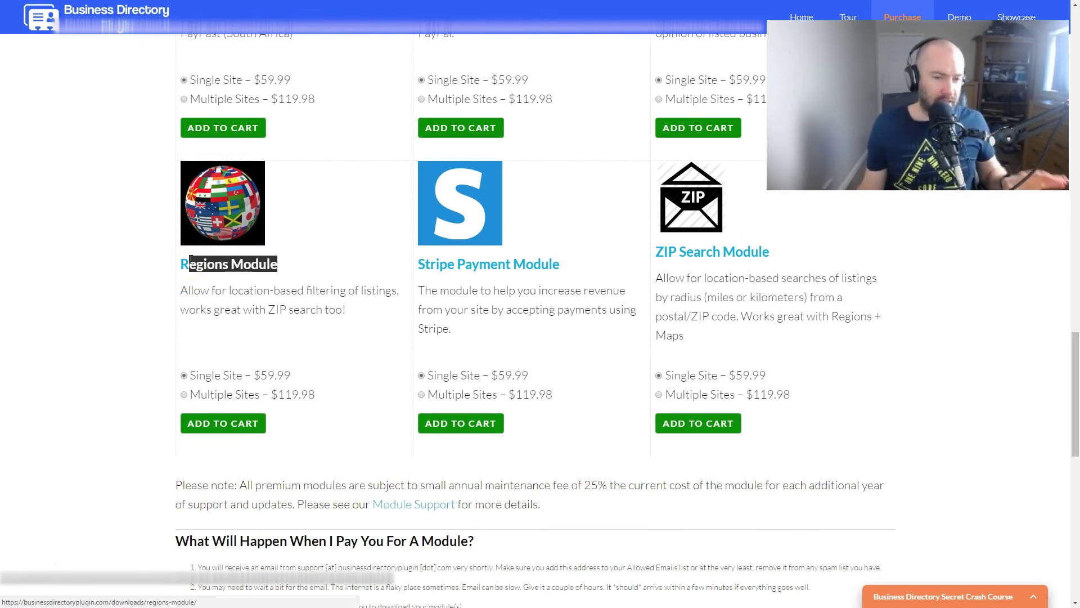
left_click_drag(190, 260, 169, 265)
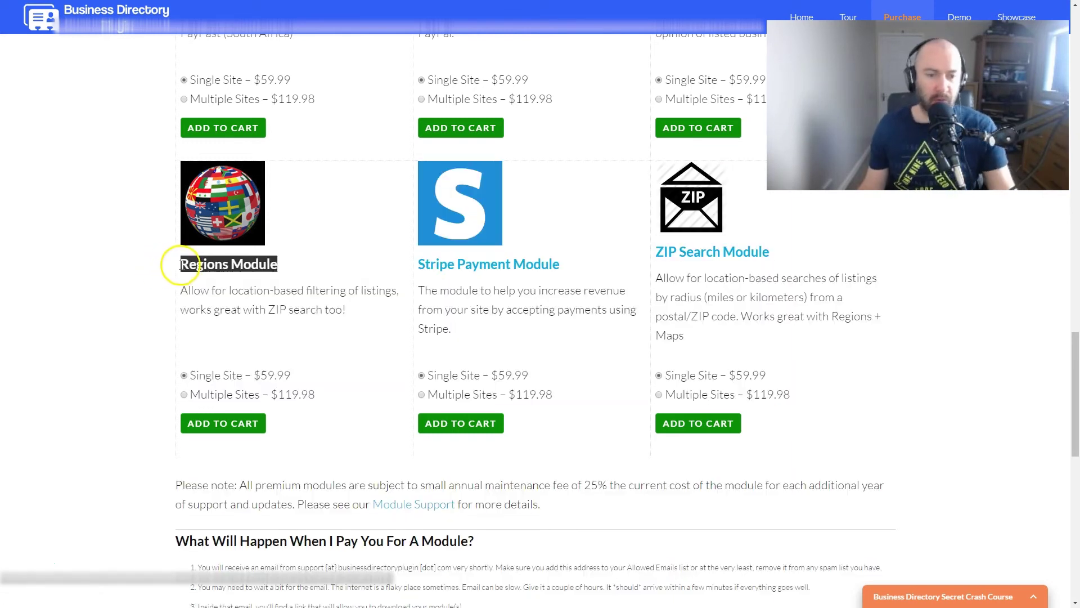
left_click(478, 281)
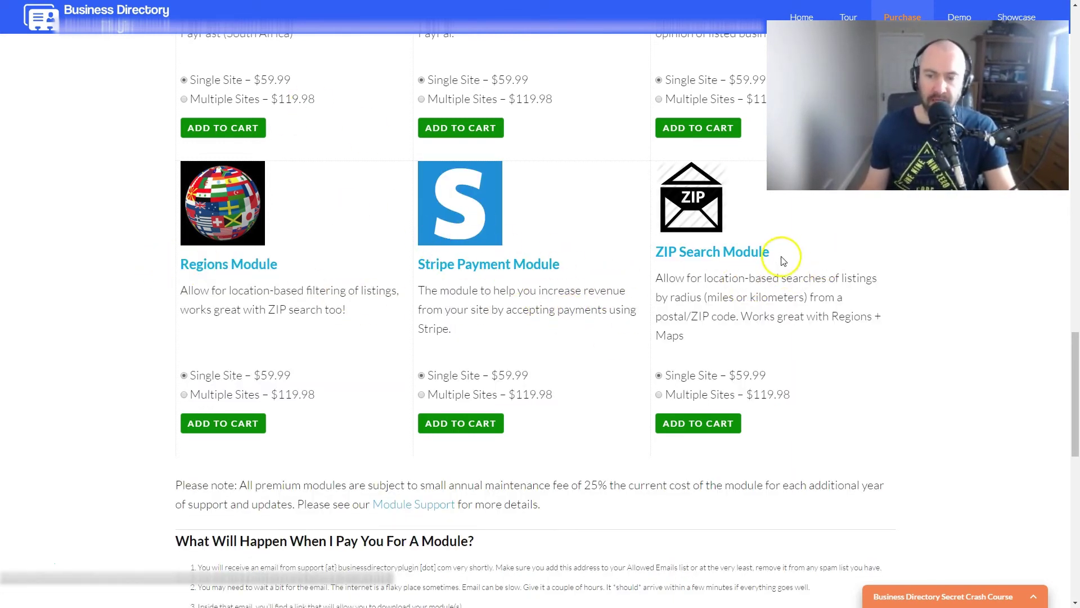
Step: Examine the ZIP Search Module, highlighting its name and the location-based searches text, and view the payment notes below the modules
left_click_drag(785, 248, 672, 250)
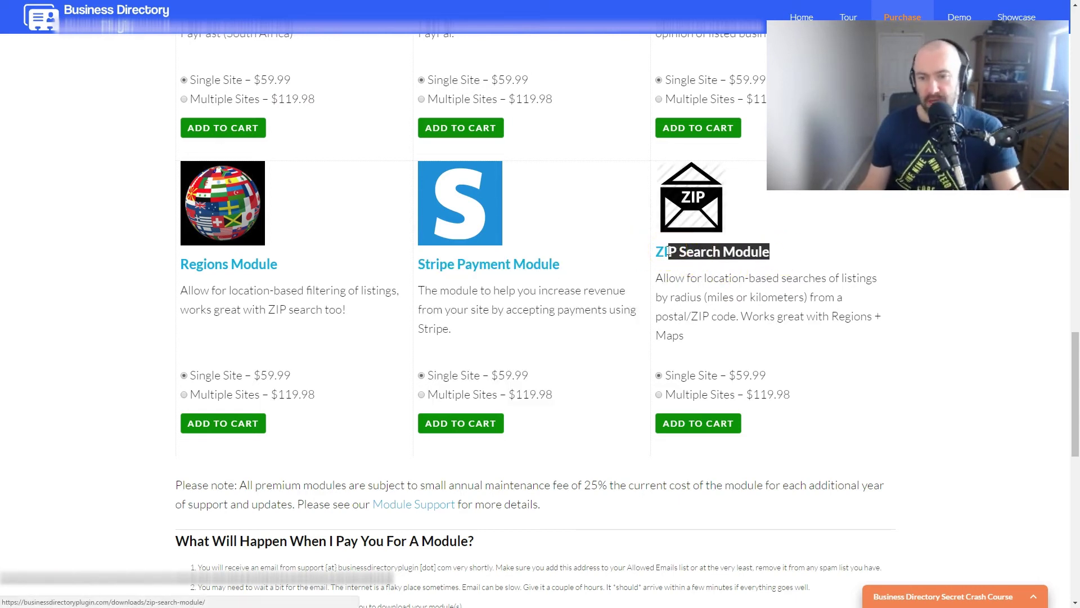
left_click_drag(704, 277, 822, 278)
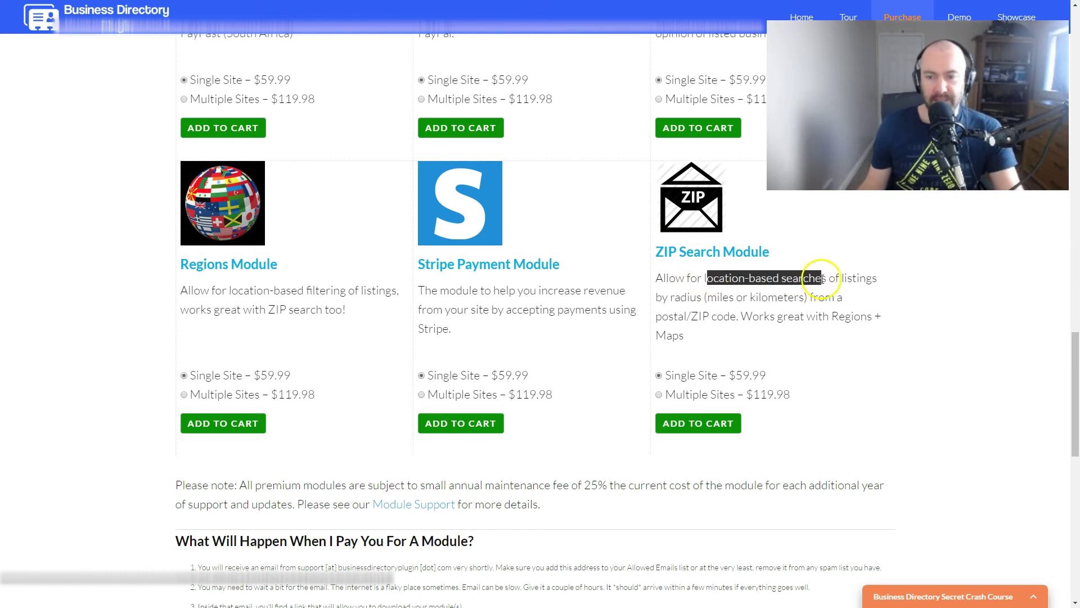
left_click(720, 334)
scroll(407, 407, "down", 3)
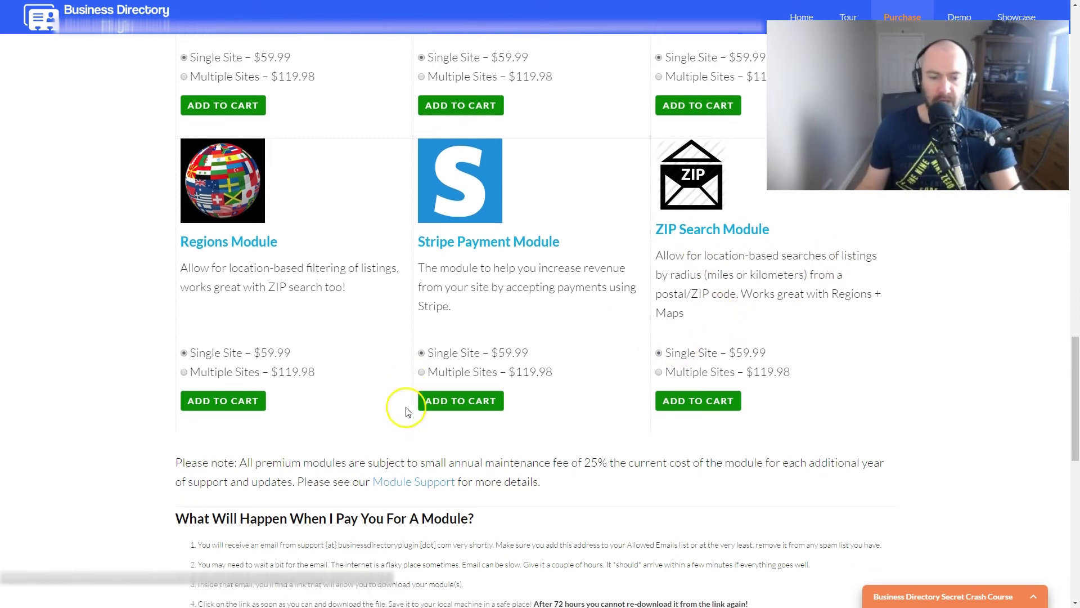
scroll(1062, 478, "up", 3)
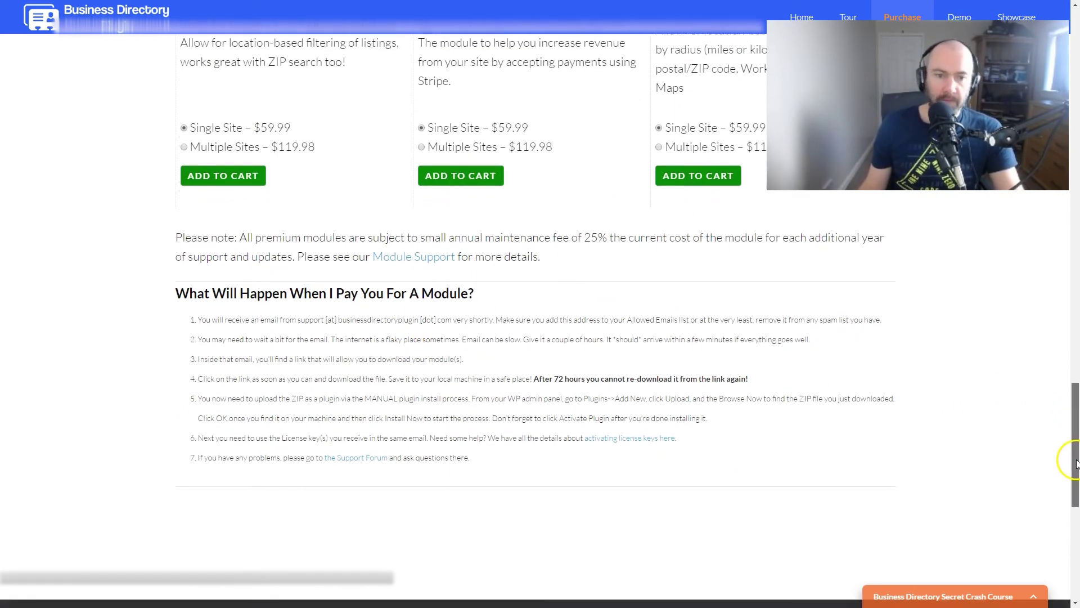
Step: Compare the Regions Module's Single Site price with the Combo Pack's Single Site price, highlighting both
left_click_drag(309, 380, 268, 384)
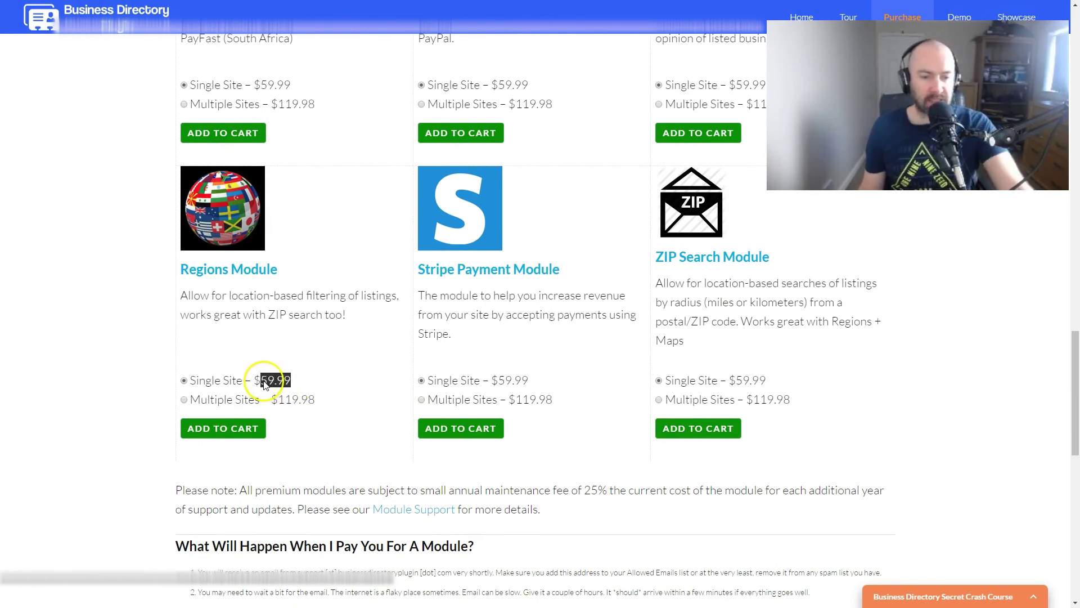
left_click(185, 382)
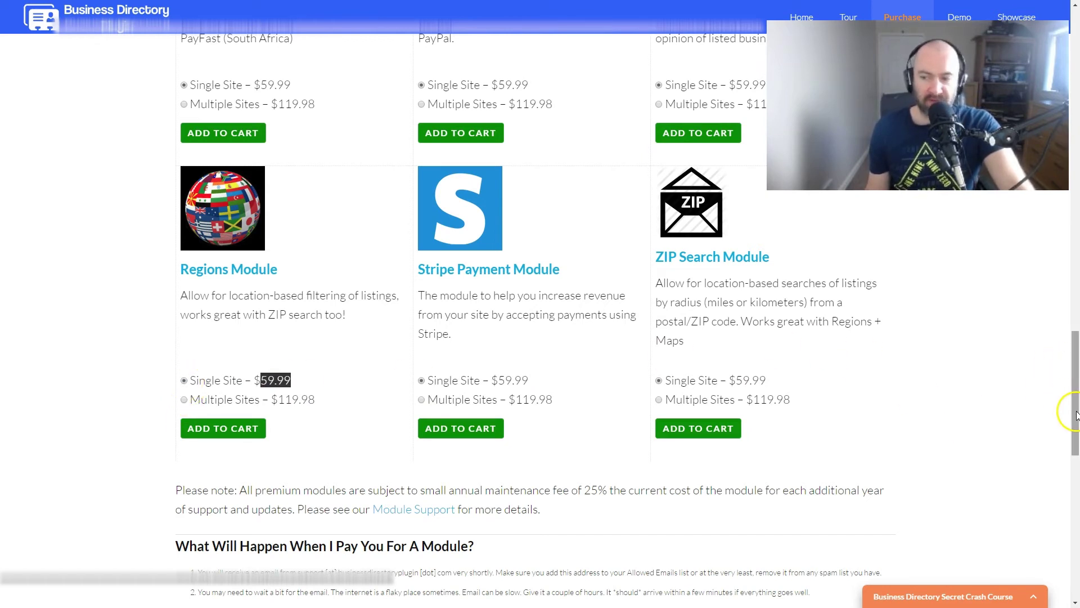
left_click_drag(1075, 415, 1073, 127)
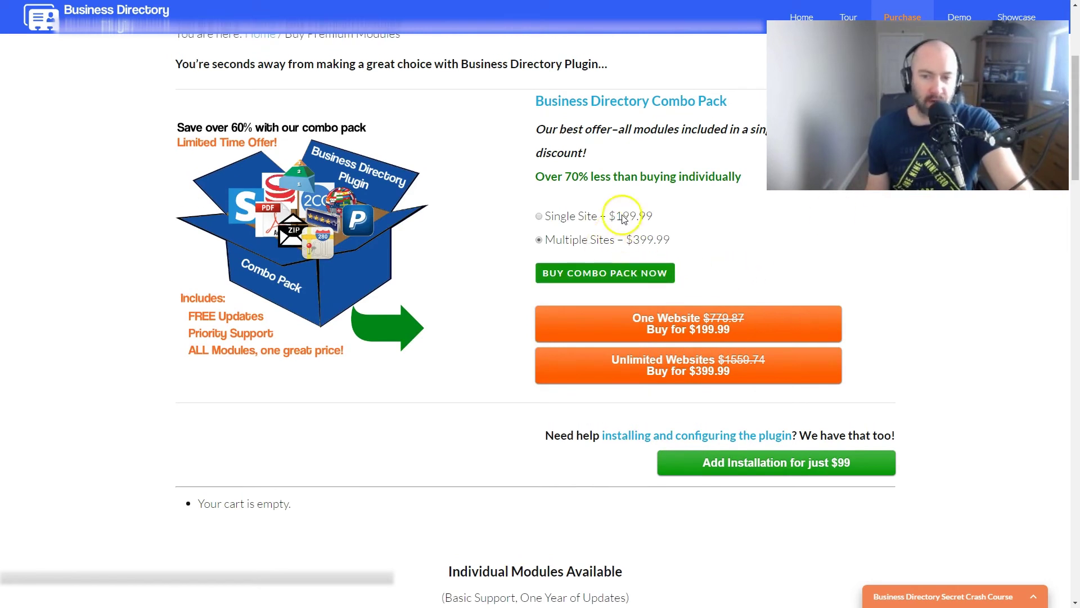
left_click_drag(623, 216, 682, 221)
left_click(718, 225)
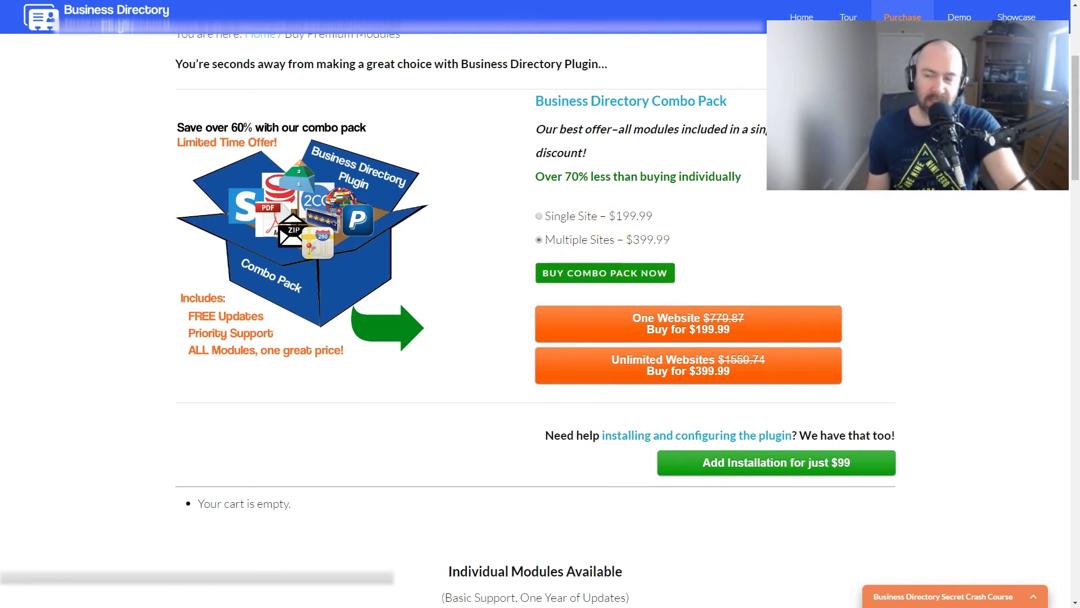
Step: Exit full screen, look over the blog's Business Directory Plugin review post, and return to the premium modules page
left_click_drag(1075, 153, 1053, 357)
key("F11")
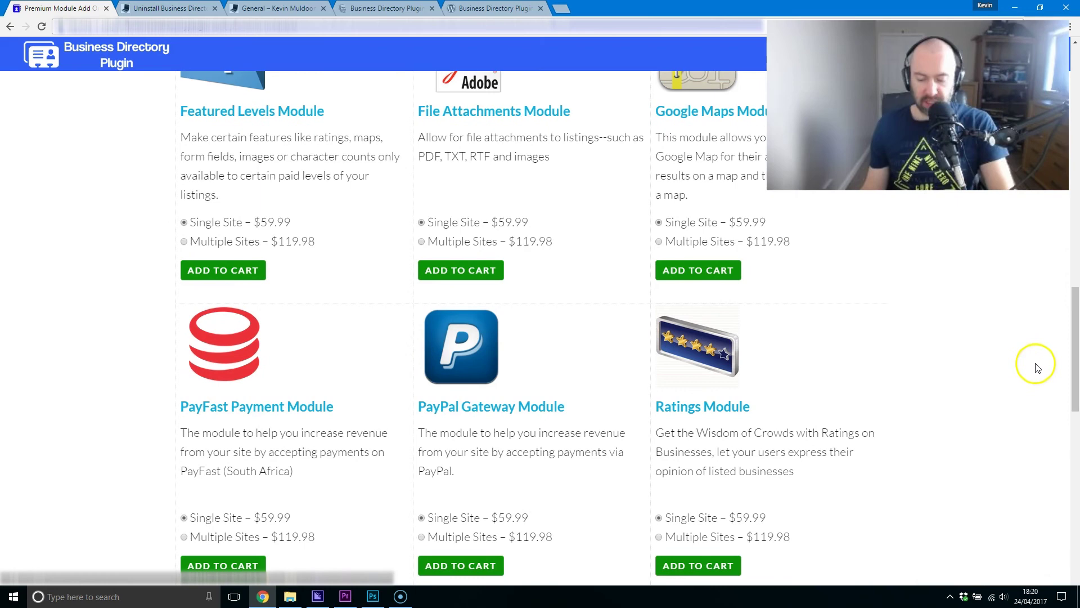
left_click(361, 15)
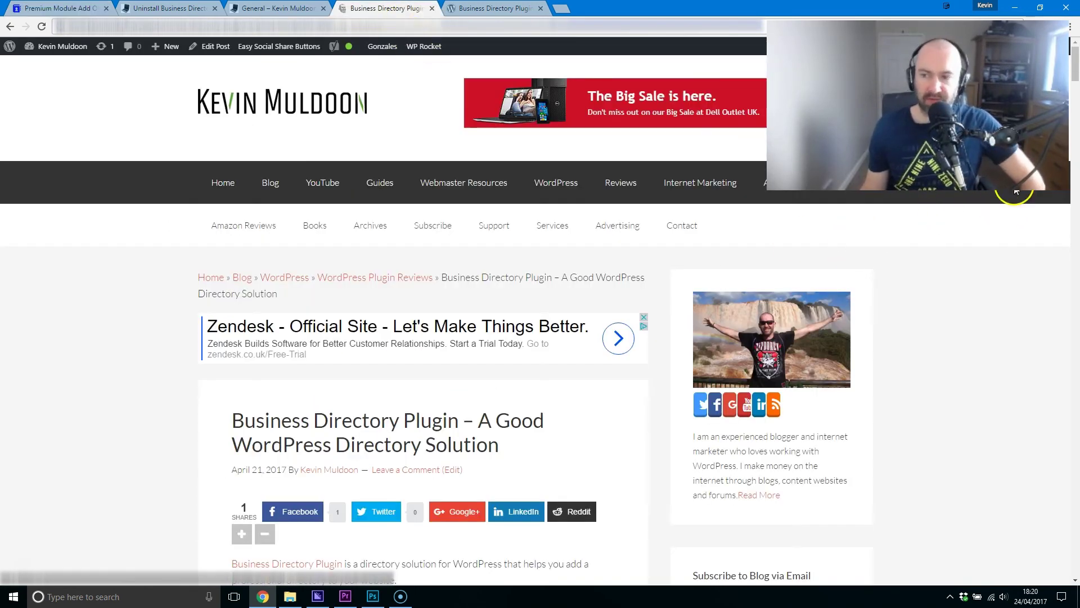
left_click_drag(1076, 70, 1074, 148)
left_click(69, 6)
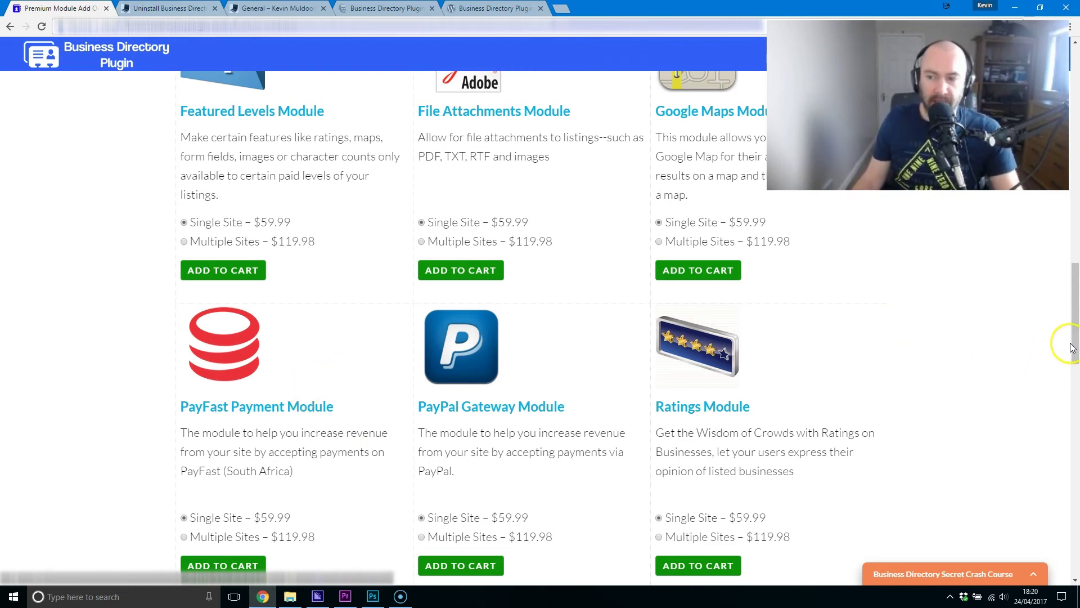
Step: Open the Premium Themes page, examine the individual themes and their prices, and return to the premium modules page
scroll(1075, 347, "up", 3)
left_click_drag(1074, 347, 1051, 534)
left_click(420, 372)
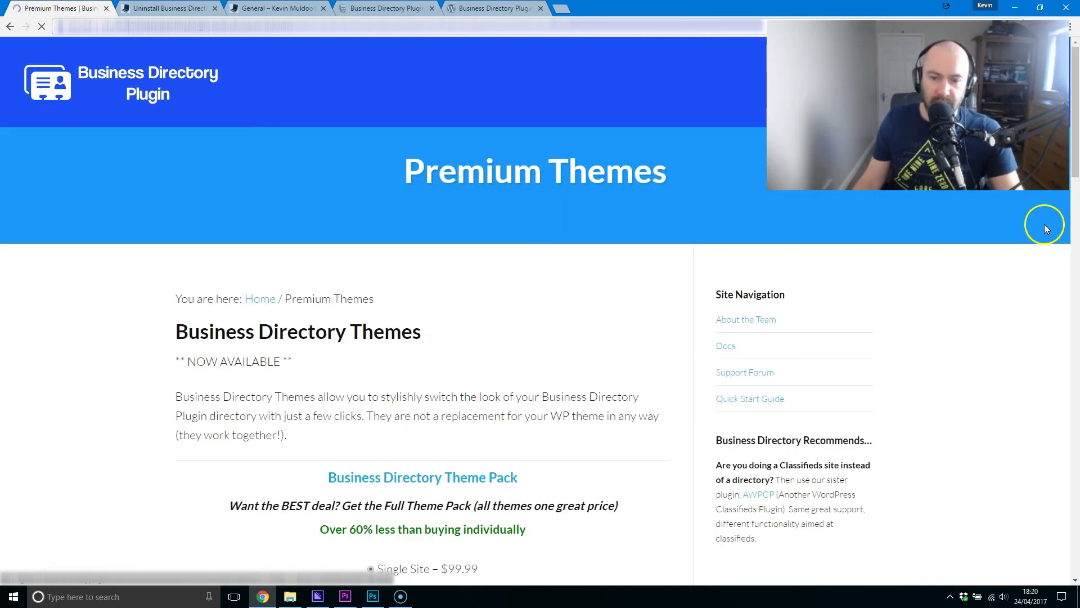
left_click_drag(1075, 169, 1063, 328)
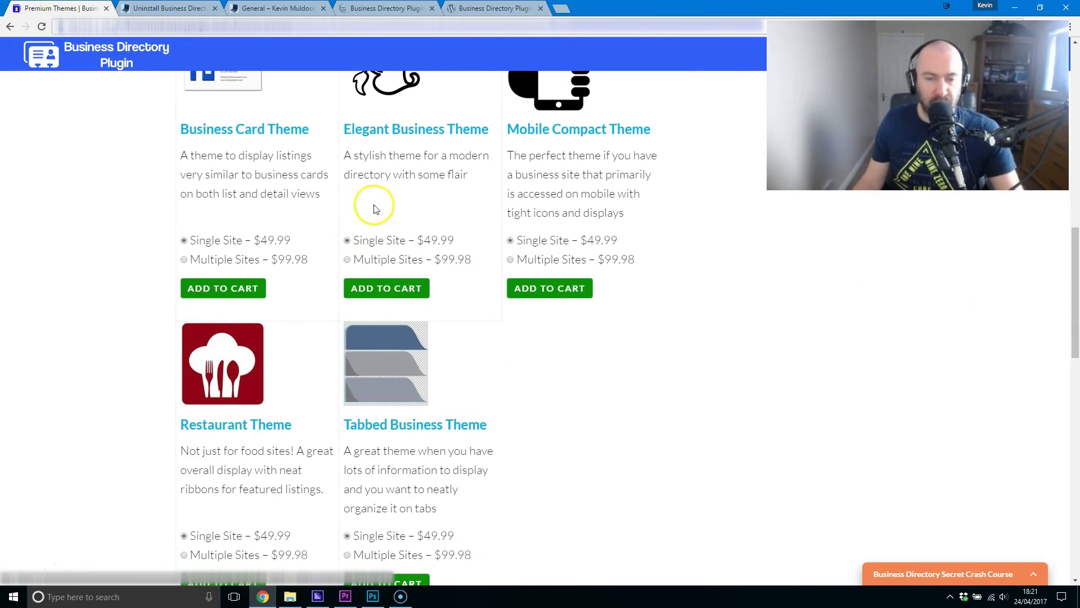
left_click(11, 27)
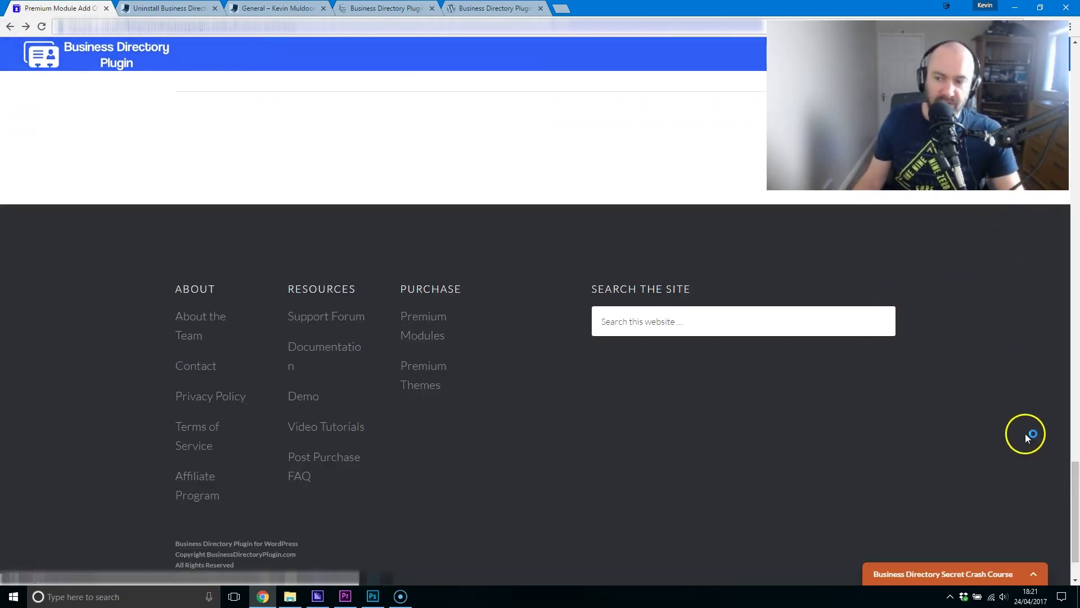
Step: Examine the Combo Pack offer again and highlight its Single Site price
left_click_drag(1074, 529, 1058, 154)
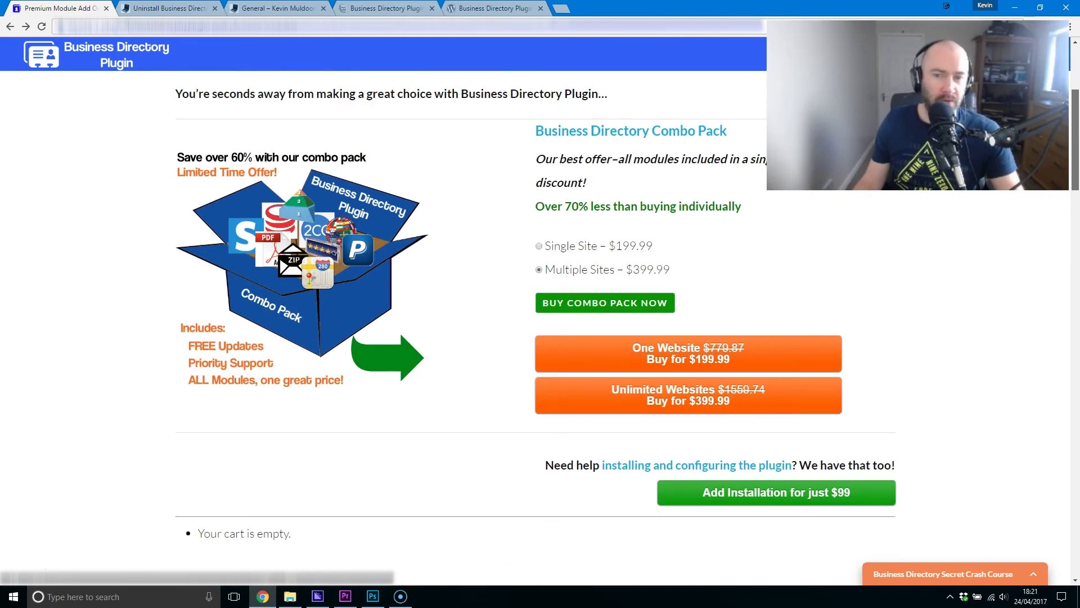
left_click_drag(660, 243, 626, 248)
left_click(629, 246)
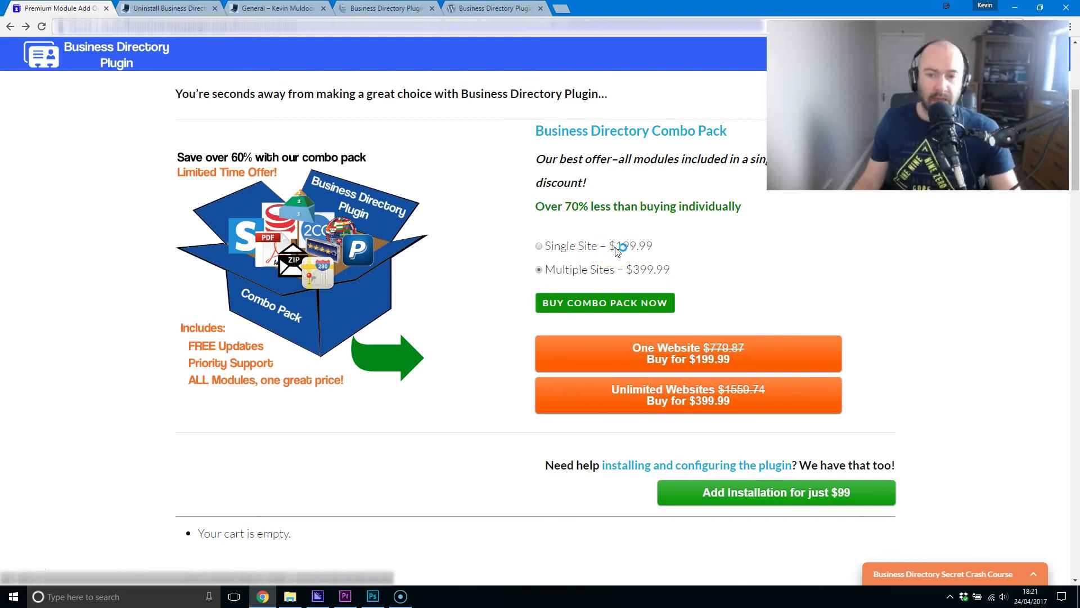
left_click_drag(616, 247, 650, 249)
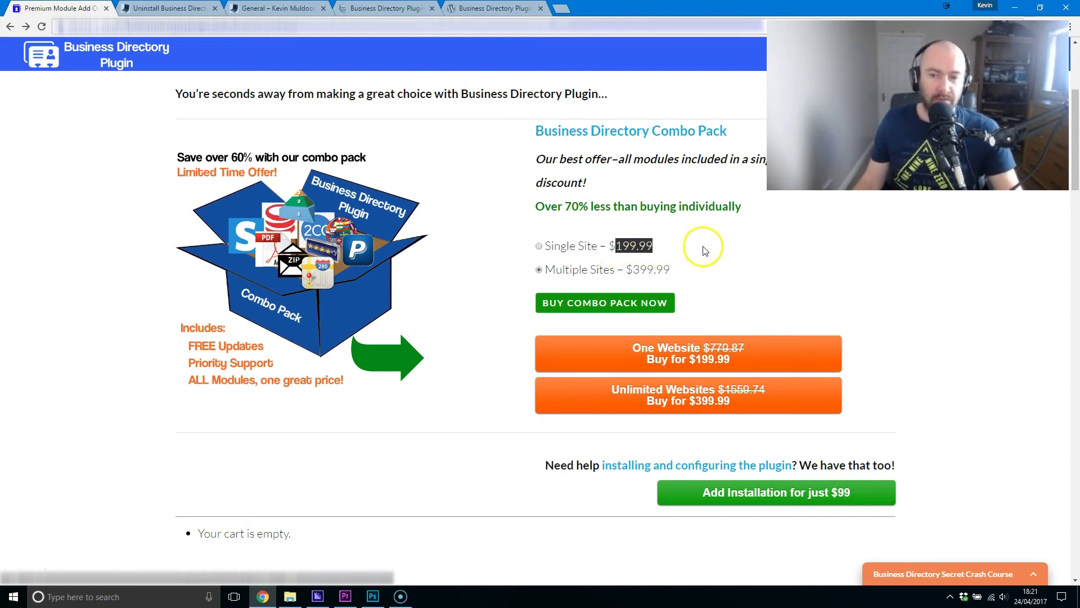
Step: Look through the individual modules from the payment gateways back up to the Combo Pack pricing
left_click_drag(1073, 166, 1065, 344)
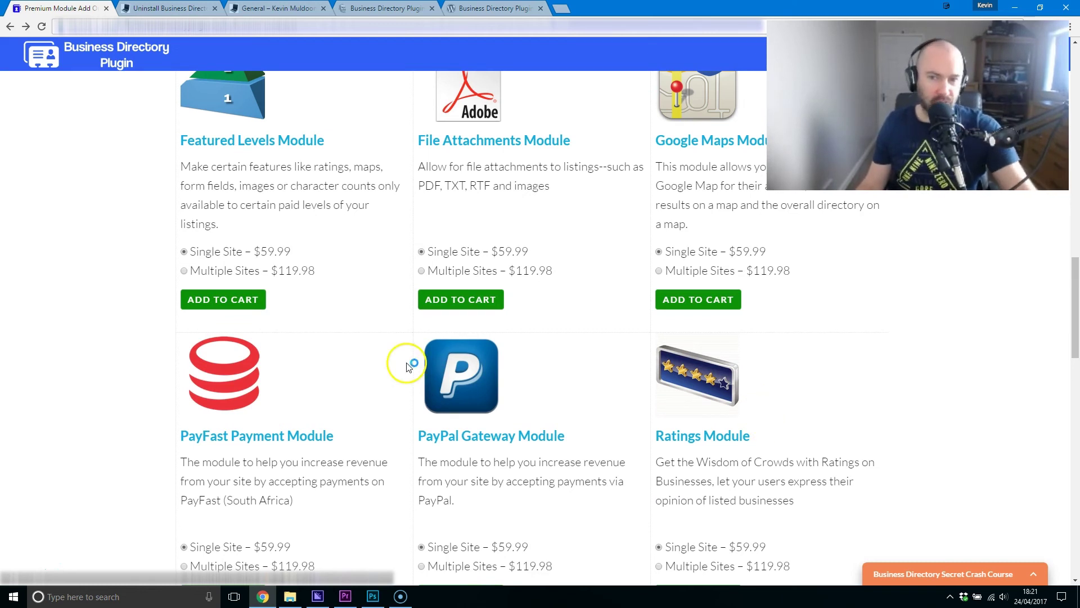
scroll(406, 361, "up", 1)
scroll(406, 358, "up", 3)
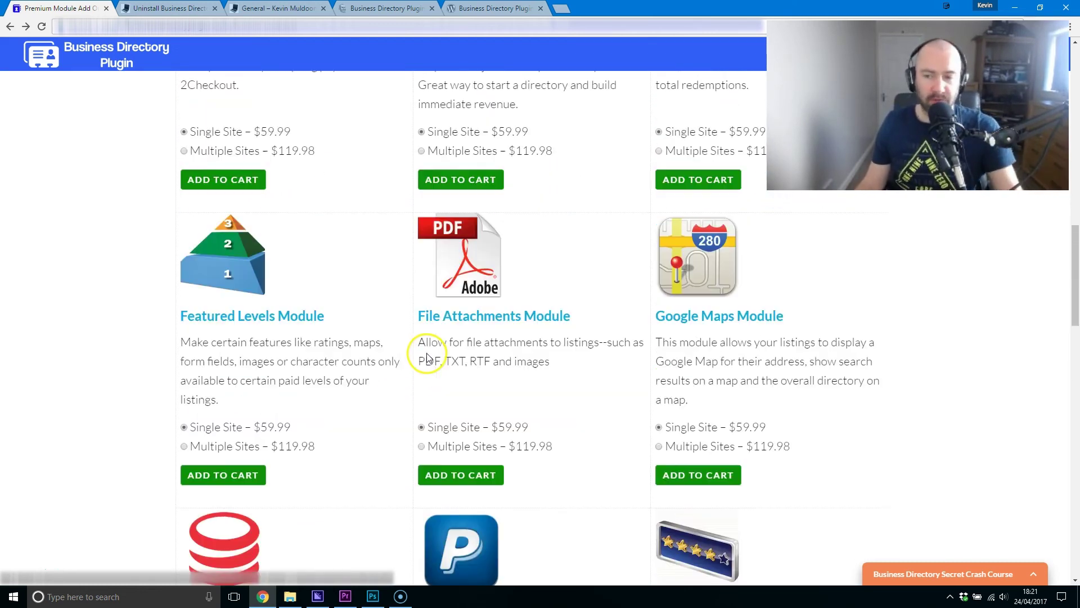
scroll(1074, 287, "up", 2)
scroll(1074, 287, "up", 5)
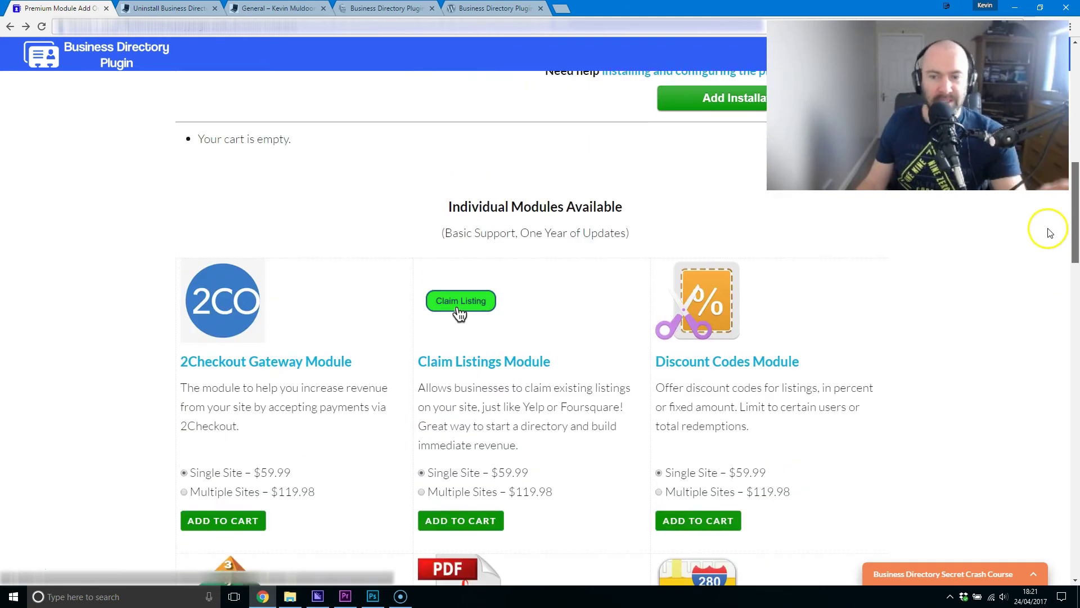
scroll(1044, 229, "up", 7)
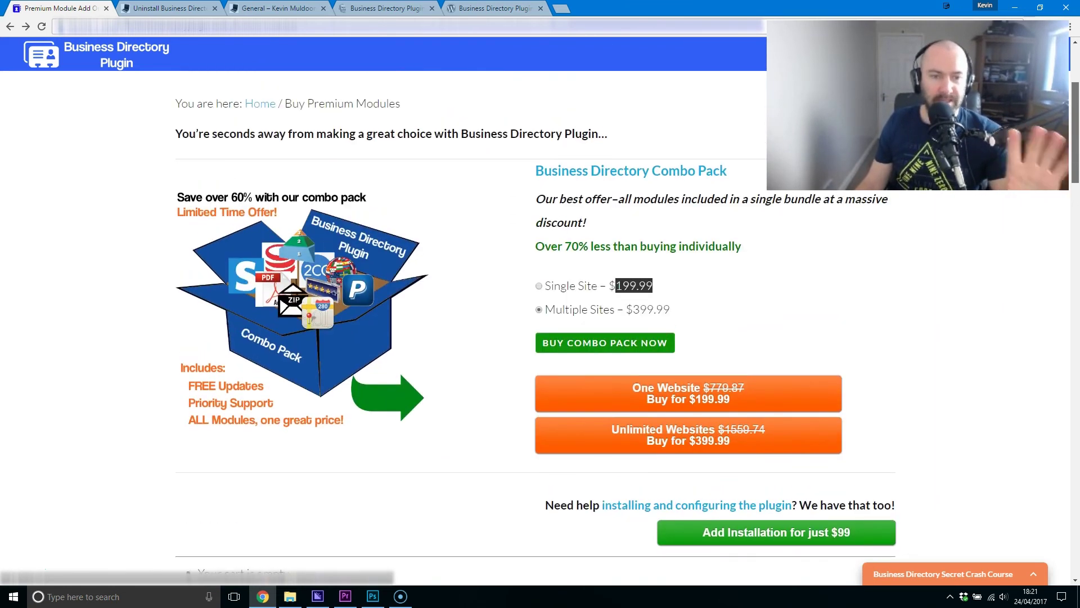
scroll(1044, 229, "up", 1)
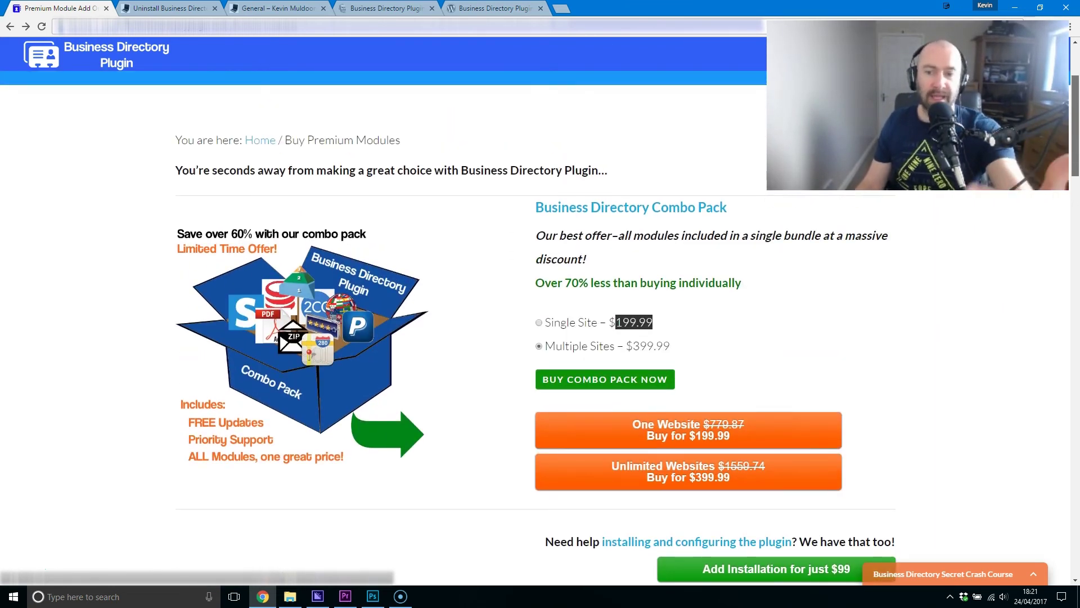
scroll(540, 327, "down", 1)
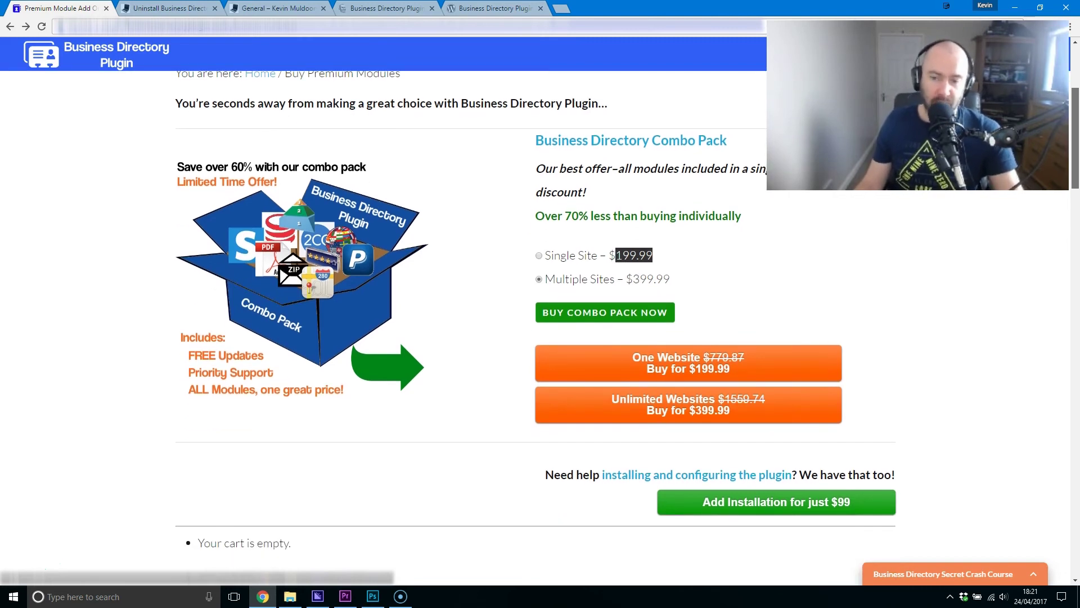
Step: Examine the individual modules from 2Checkout Gateway through ZIP Search, down to the annual maintenance fee note
scroll(1031, 231, "down", 9)
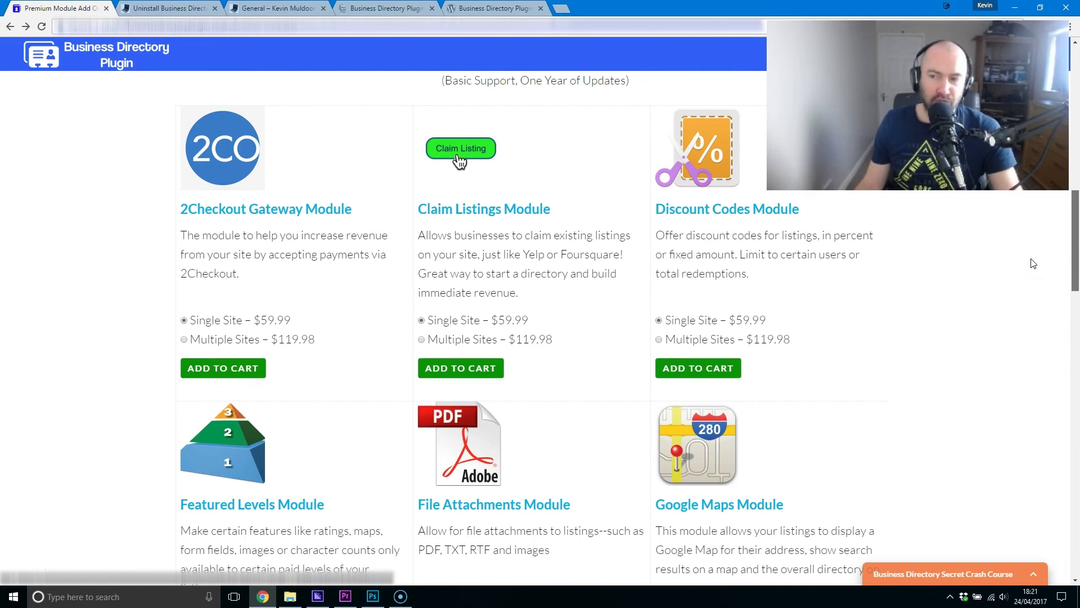
scroll(1054, 230, "up", 1)
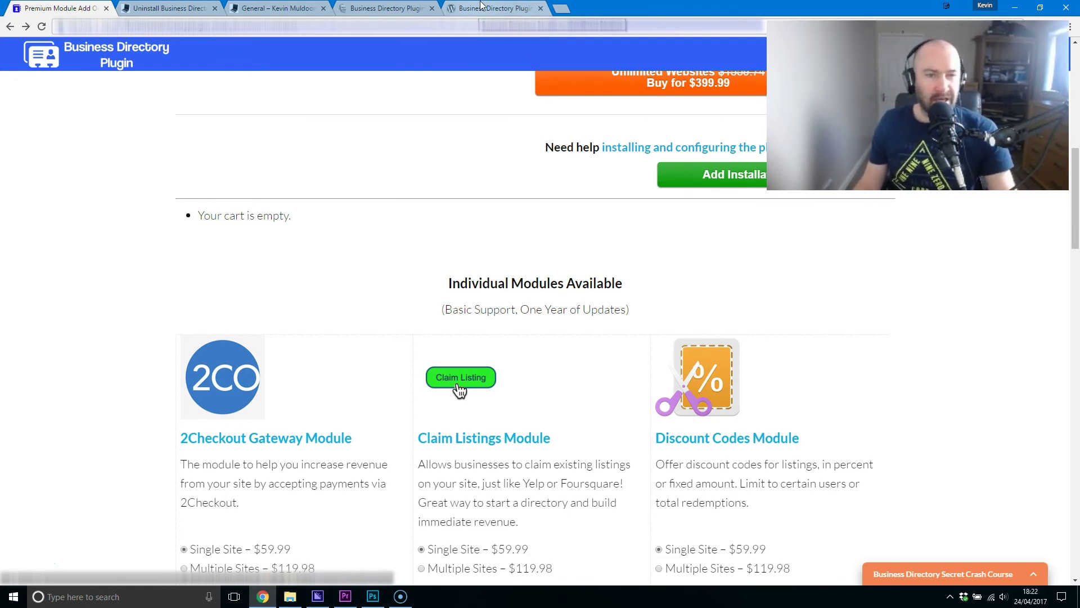
left_click_drag(1075, 216, 1051, 229)
scroll(1048, 226, "down", 7)
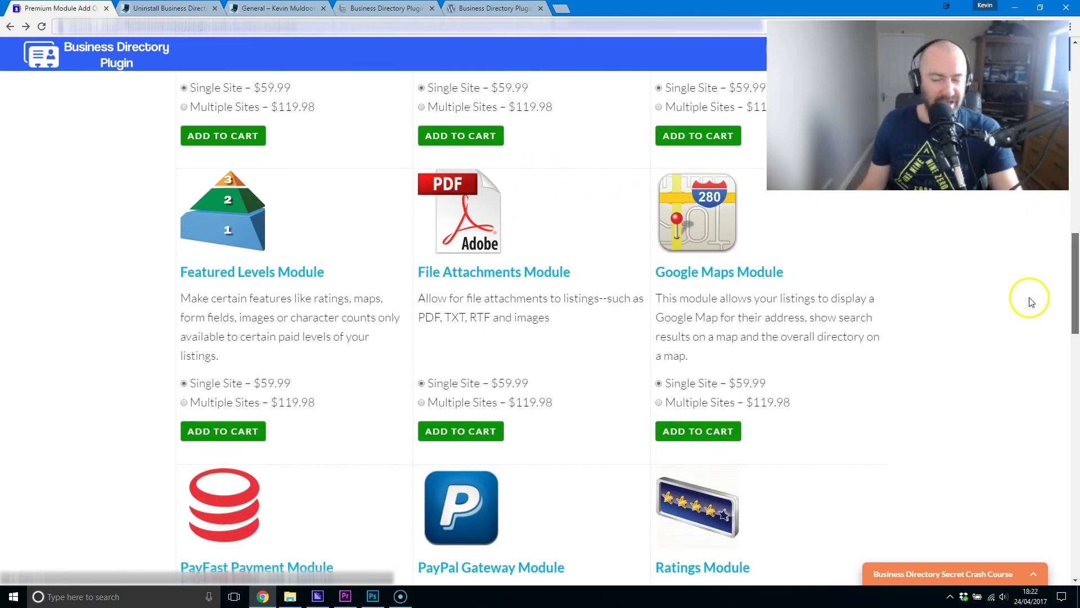
scroll(1033, 299, "down", 6)
scroll(1022, 367, "down", 2)
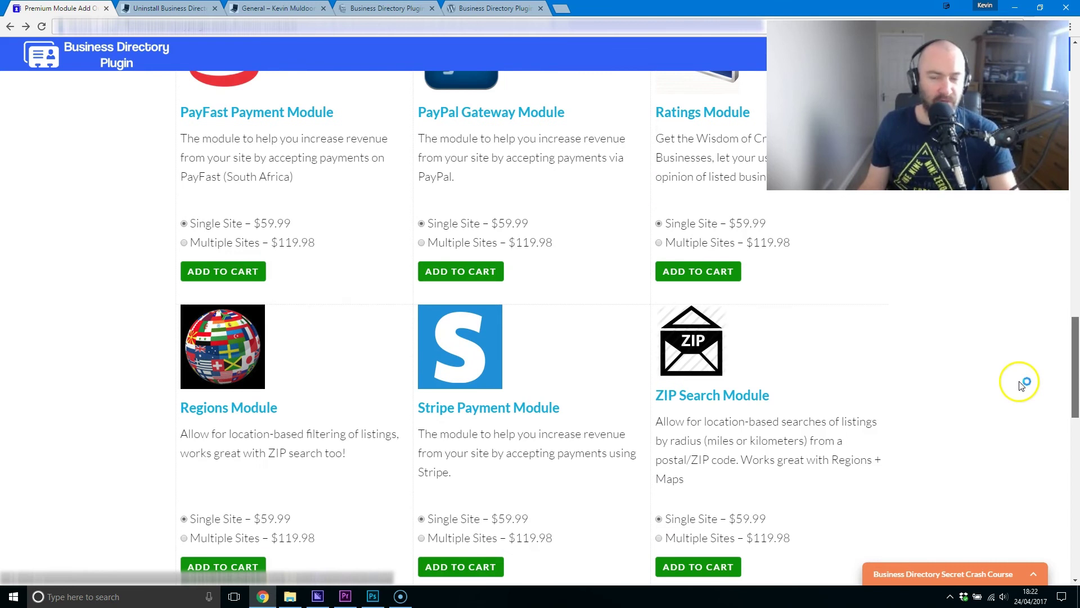
scroll(1021, 386, "down", 3)
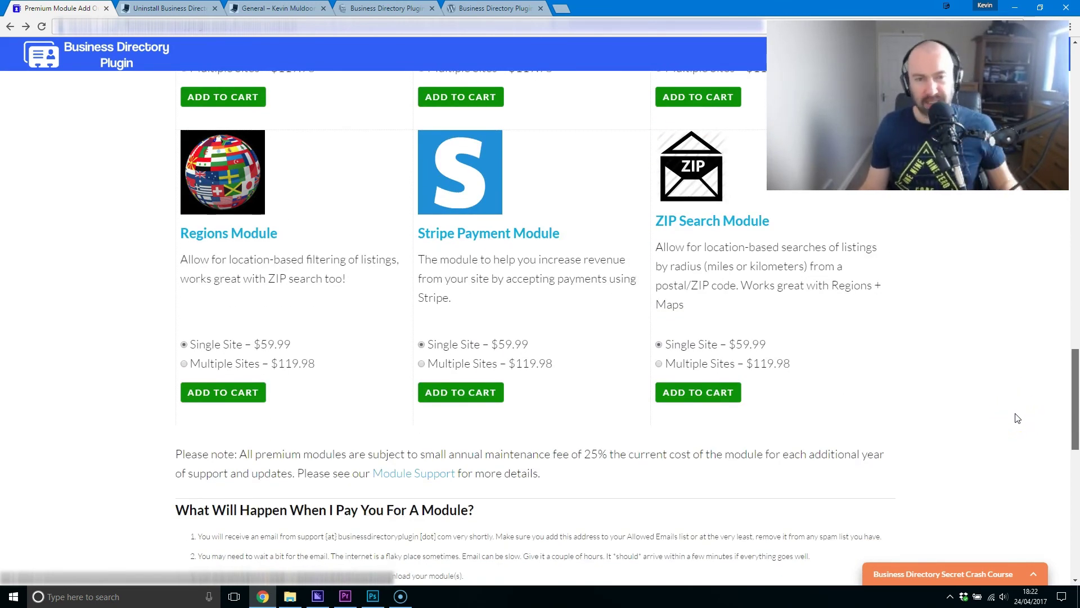
Step: Switch to the WordPress admin and examine the available Directory Themes
left_click(168, 8)
left_click(62, 290)
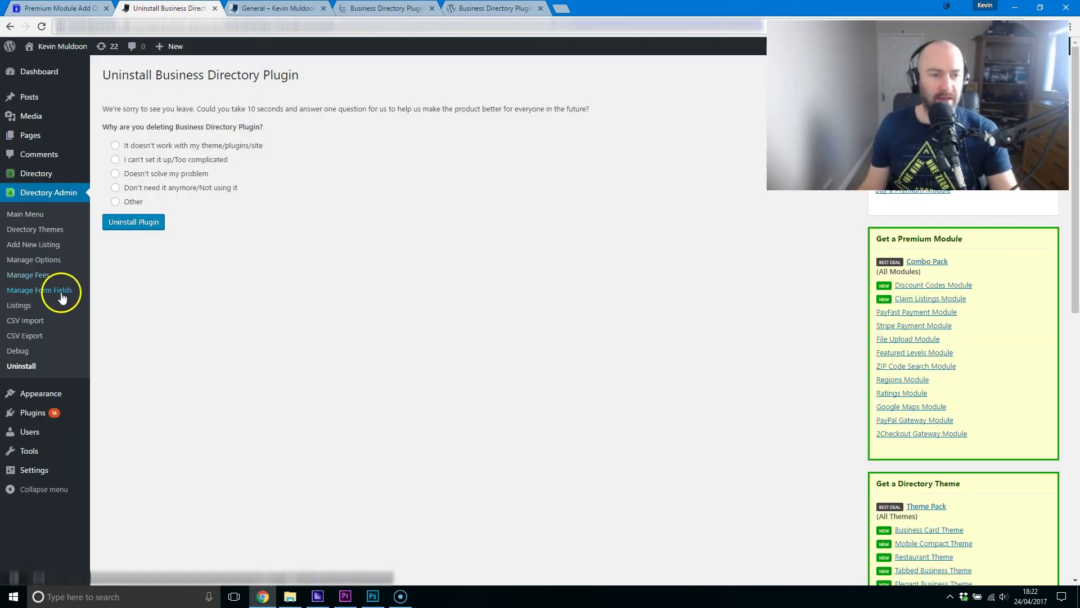
left_click(48, 229)
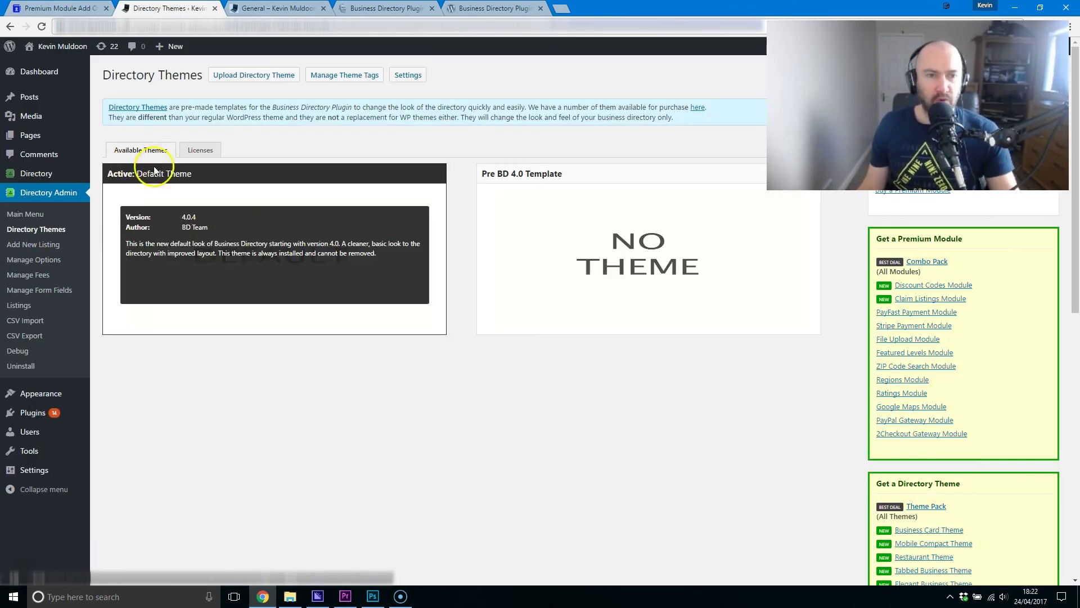
mouse_move(610, 222)
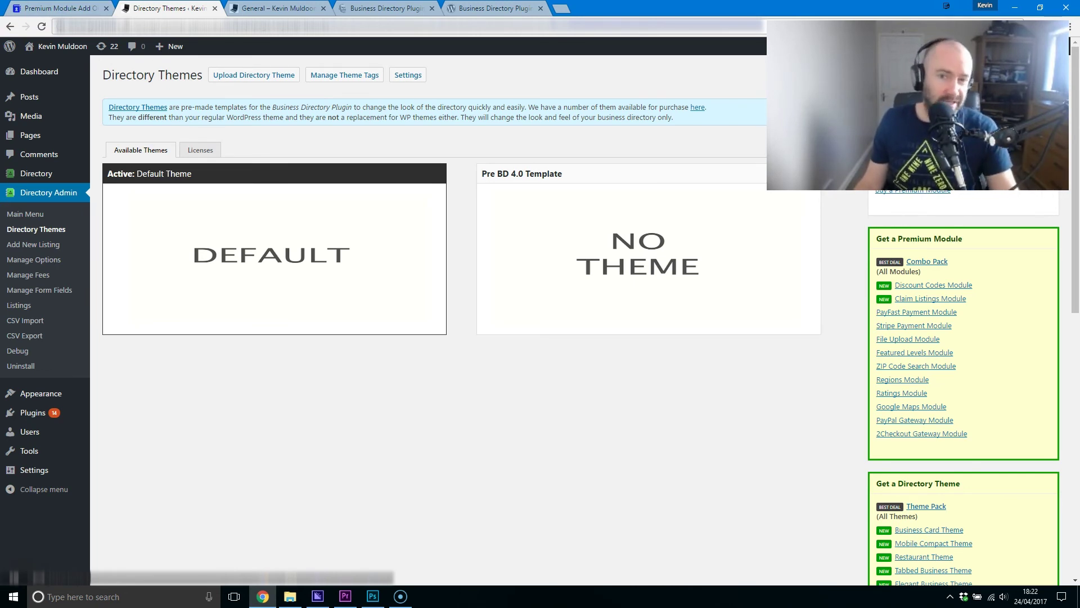
Step: Open the plugin website's Demo page and examine its map, regions list and sample business listings
left_click(62, 8)
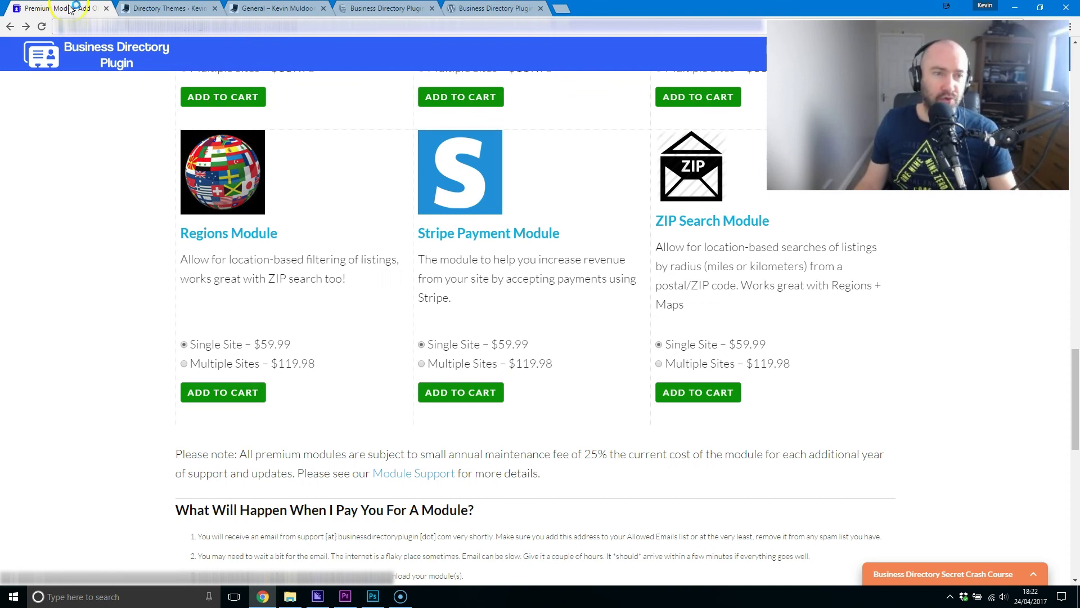
key("F5")
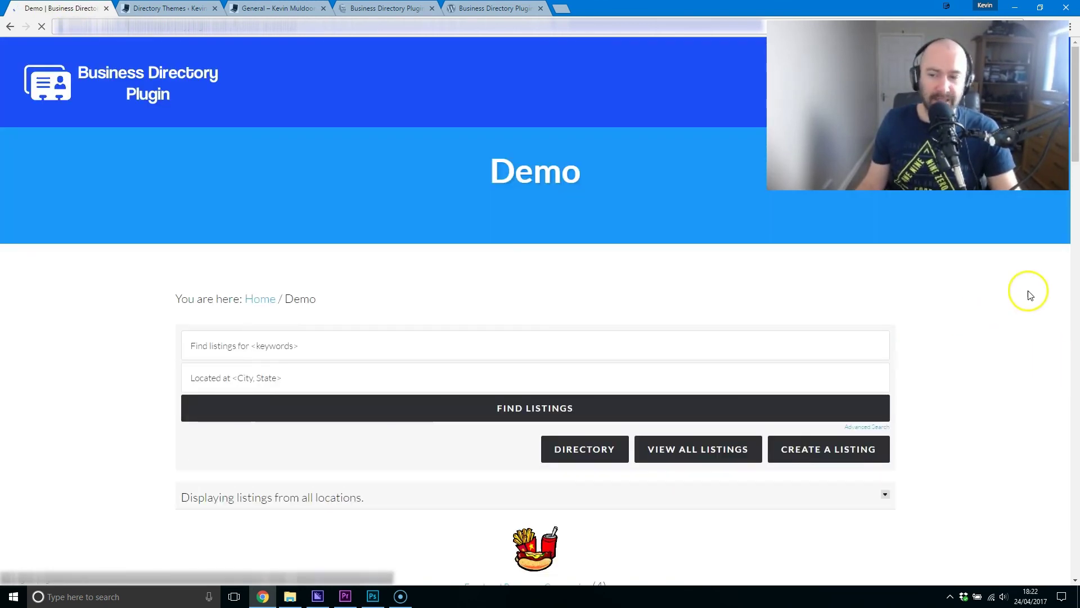
scroll(865, 377, "down", 15)
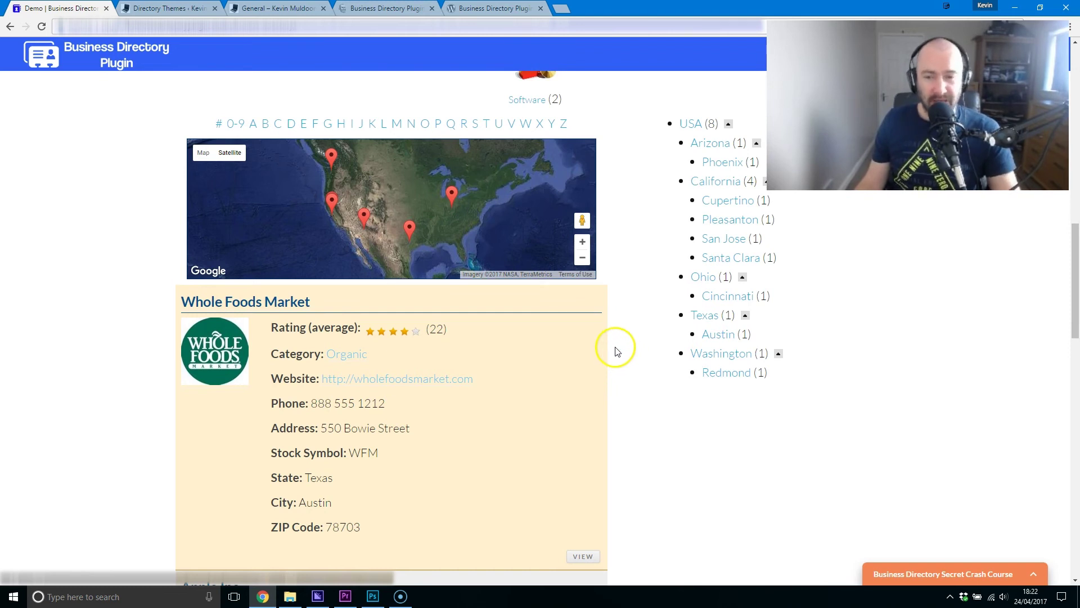
left_click_drag(1075, 279, 1011, 362)
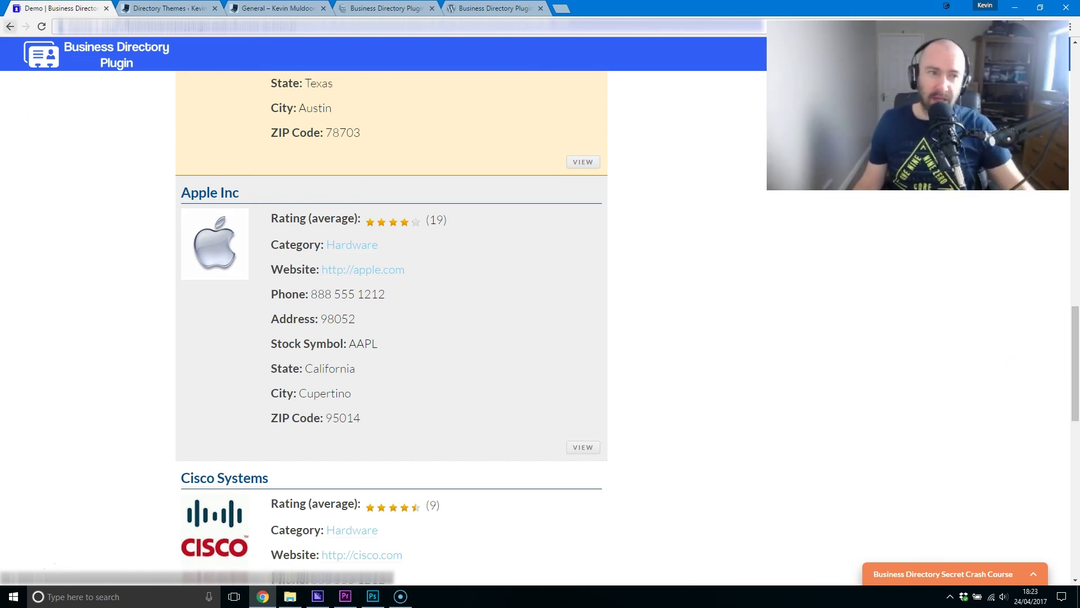
Step: Return to the Buy Premium Modules page and review the individual modules from ZIP Search back up to 2Checkout Gateway
left_click(7, 33)
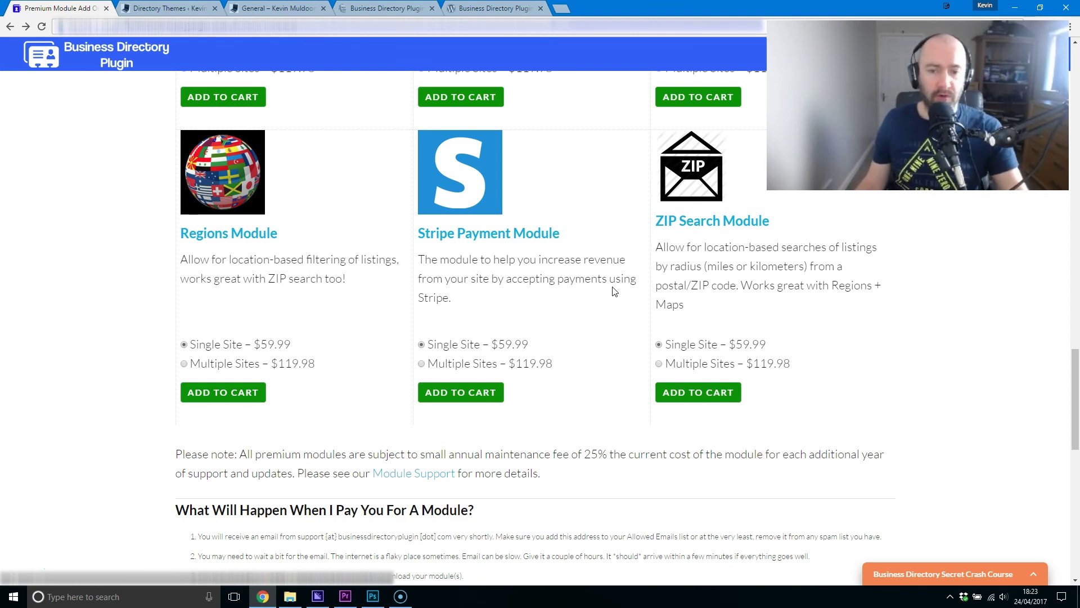
scroll(1075, 396, "up", 1)
left_click_drag(1075, 396, 1074, 335)
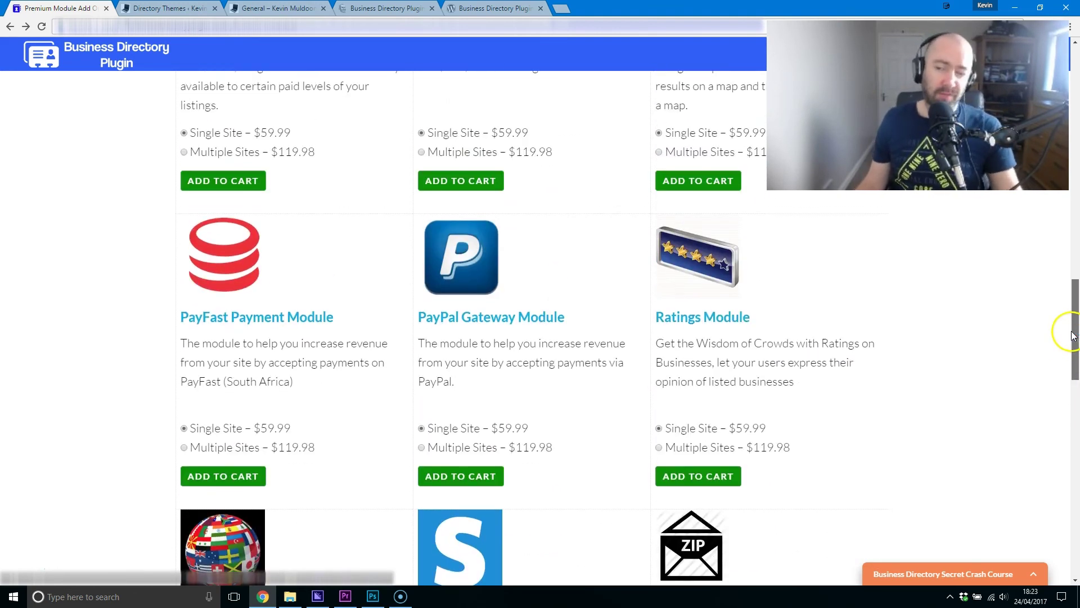
left_click_drag(1073, 336, 1055, 269)
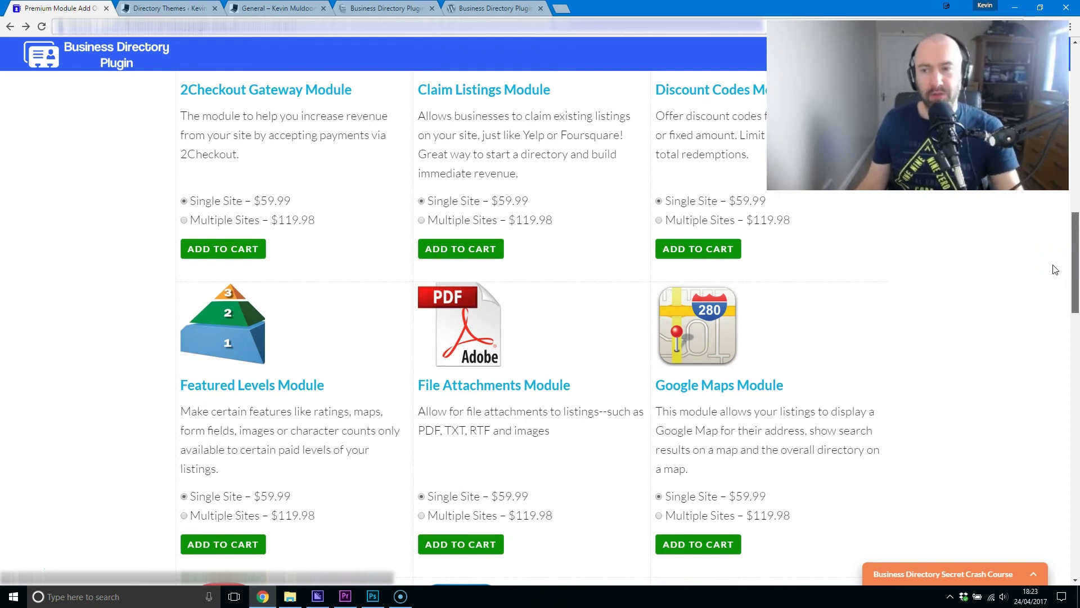
left_click_drag(1055, 269, 1035, 258)
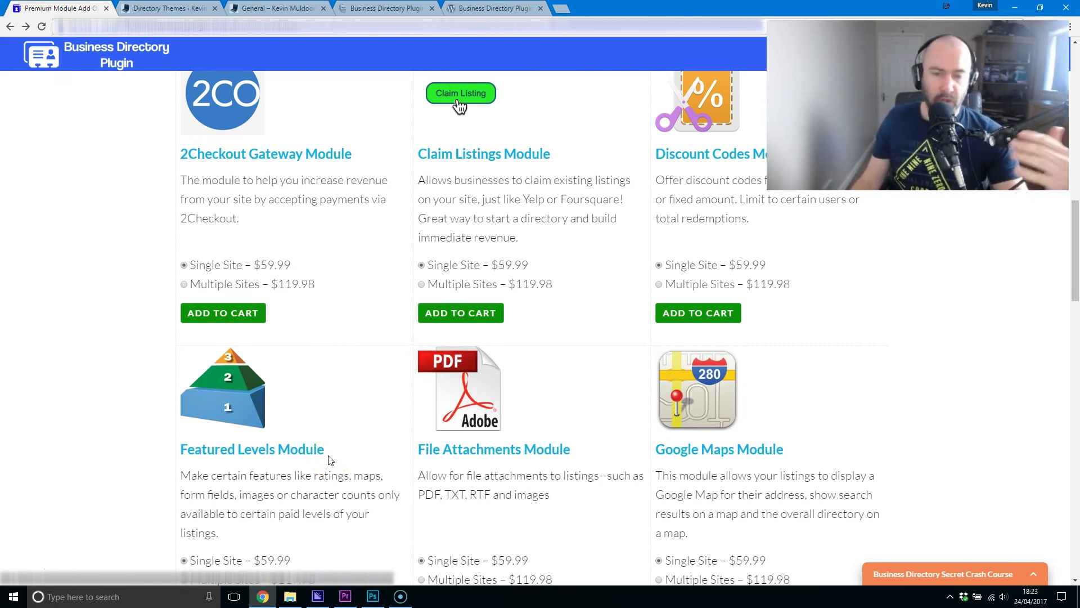
left_click(304, 337)
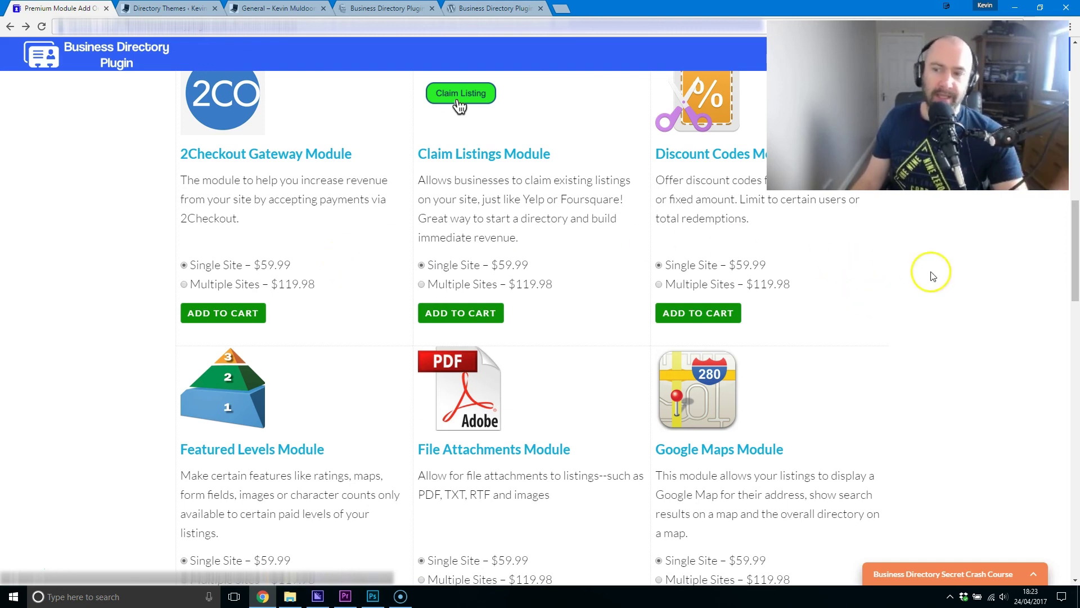
Step: Examine the Business Directory Combo Pack offer and its single-site and multiple-site prices
left_click_drag(1073, 293, 1049, 198)
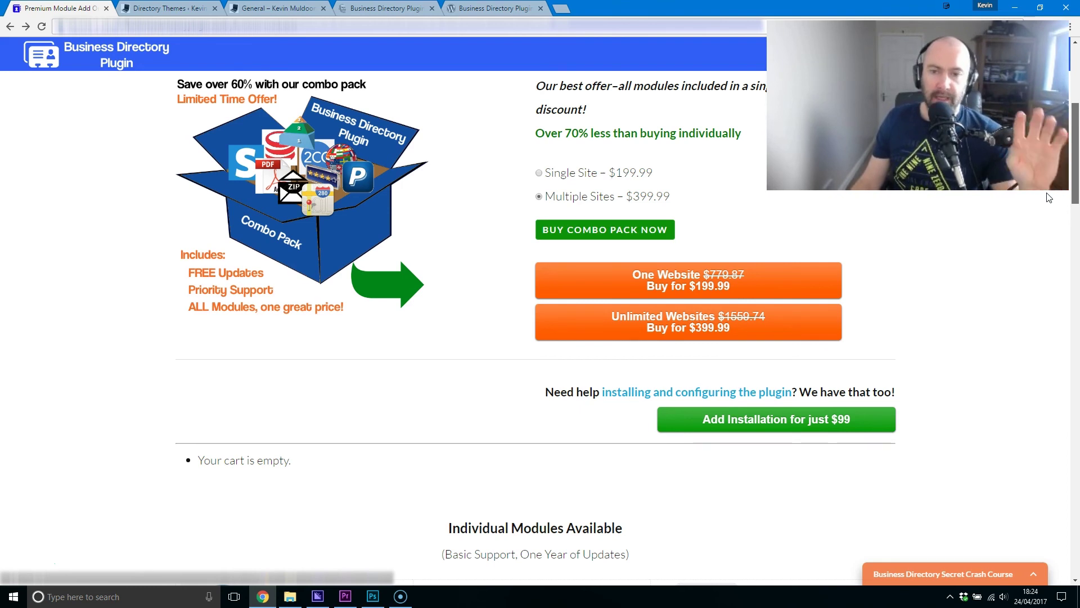
left_click_drag(1049, 198, 1049, 200)
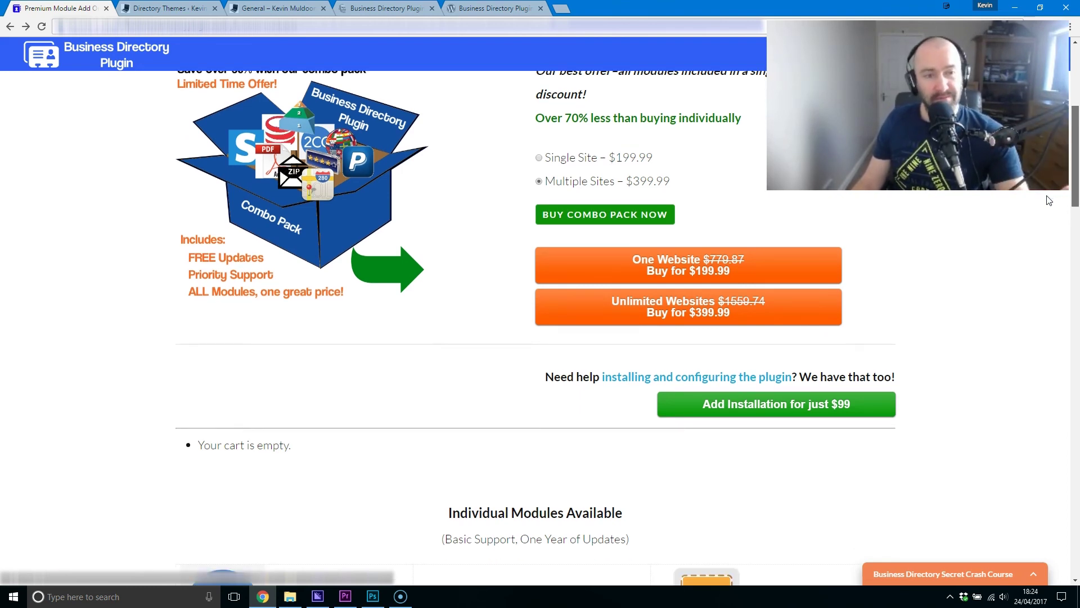
scroll(1049, 200, "up", 2)
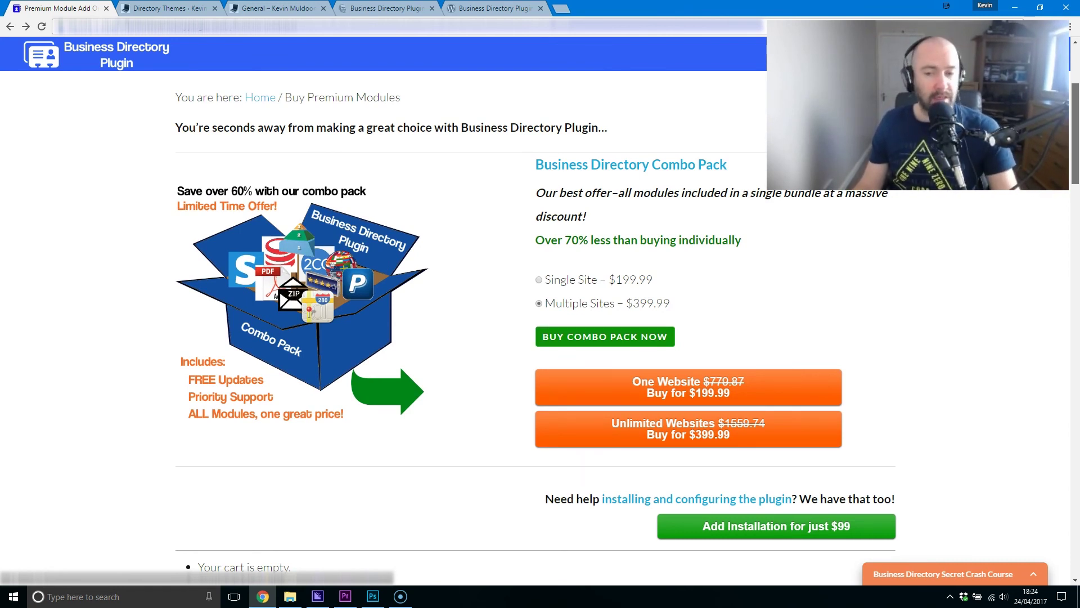
scroll(1048, 192, "down", 1)
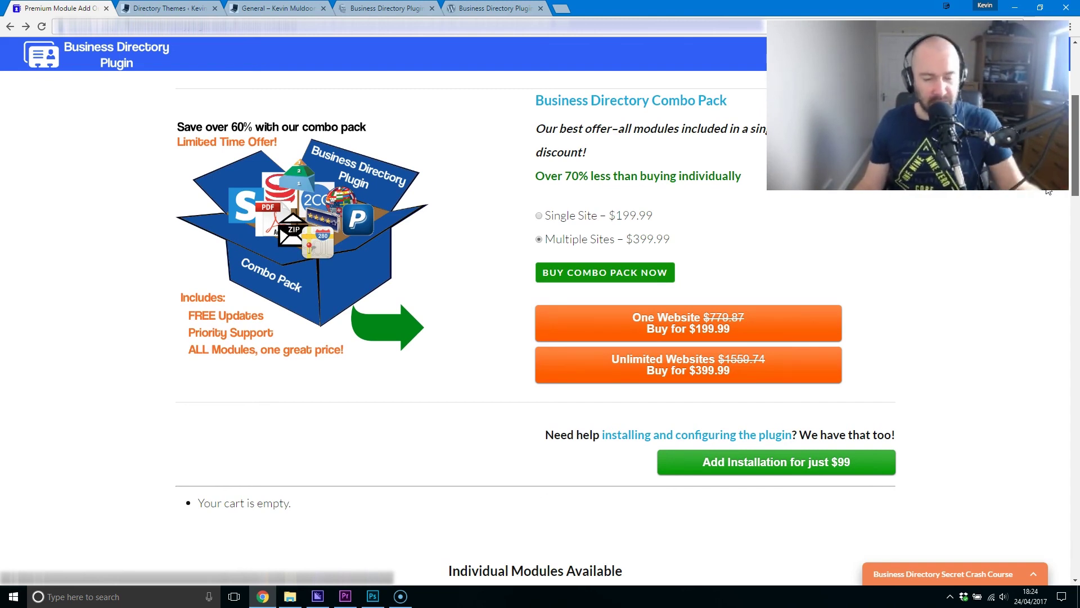
scroll(1049, 191, "down", 1)
left_click_drag(1073, 203, 1023, 138)
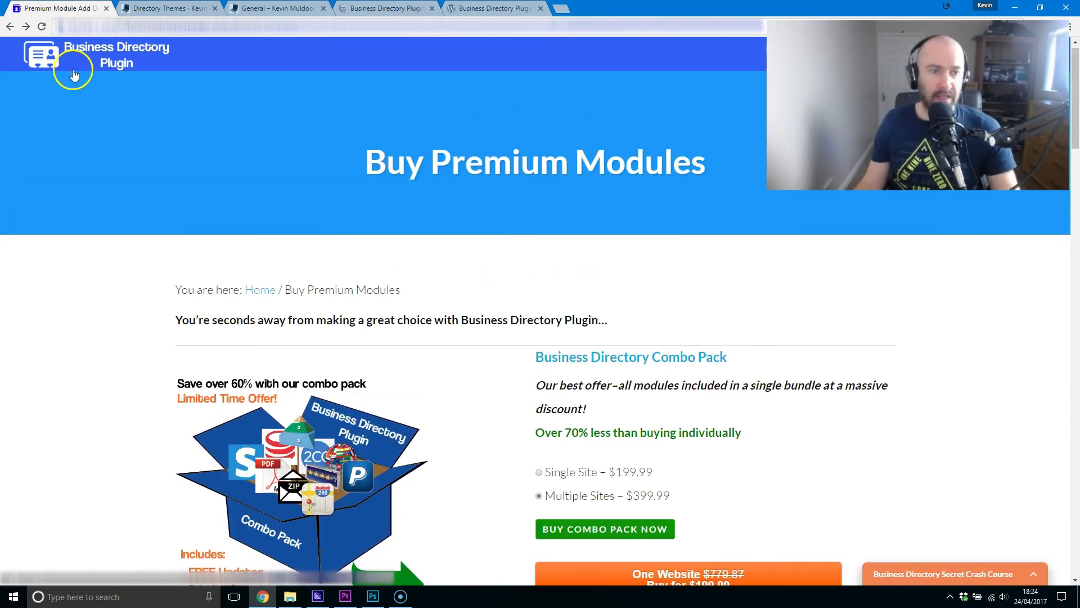
Step: Open the plugin website's home page, then switch to the WordPress.org plugin page and examine its description
left_click(50, 68)
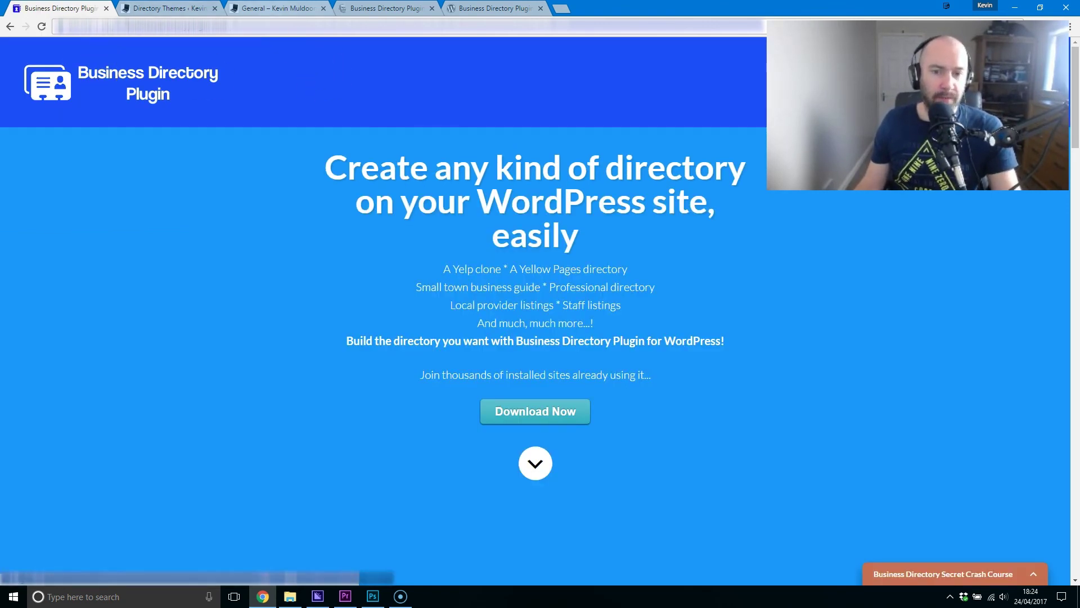
left_click(470, 8)
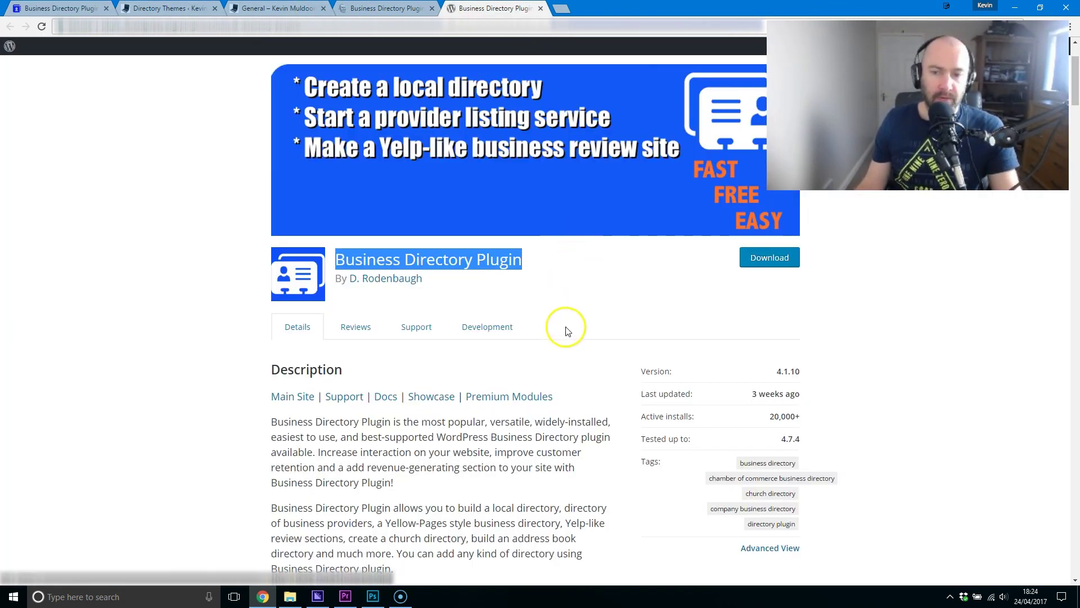
left_click(598, 315)
scroll(608, 332, "down", 2)
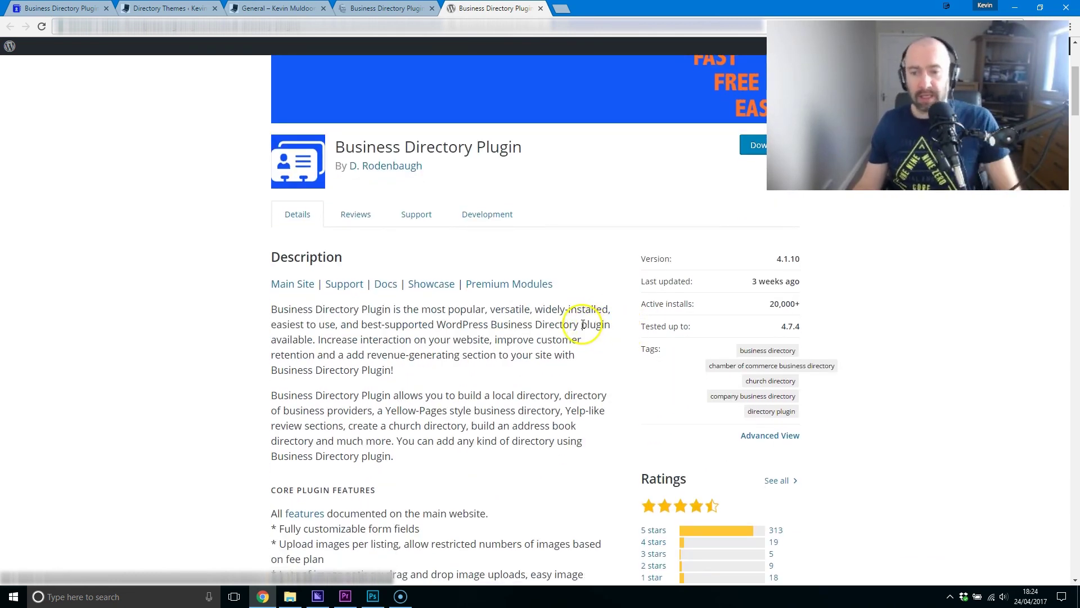
scroll(544, 317, "up", 4)
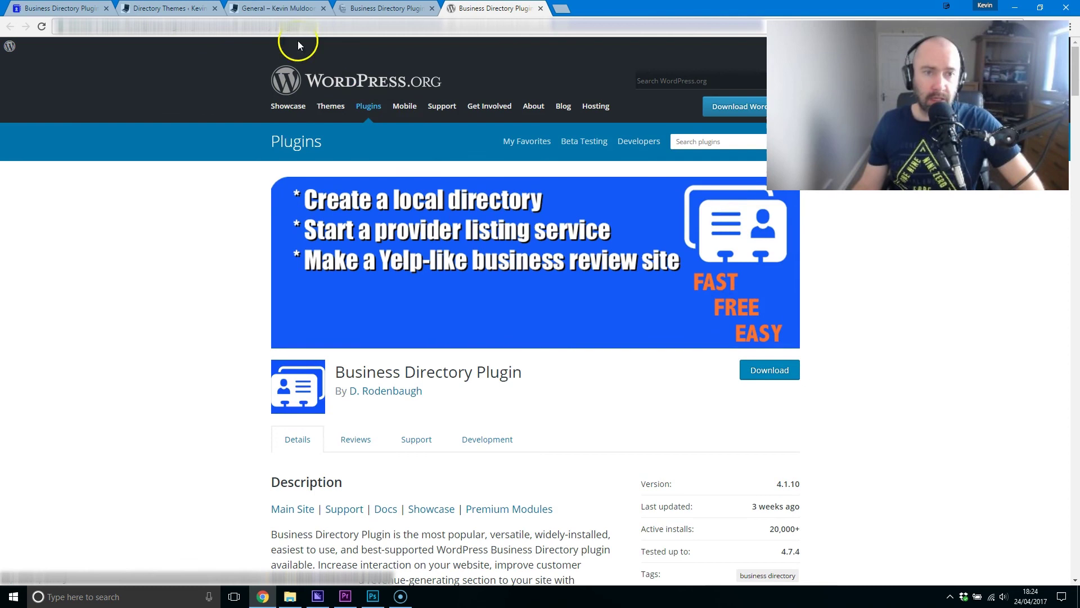
Step: View the test site's General directory category, then examine the Default and Pre BD 4.0 themes in the WordPress admin
left_click(284, 8)
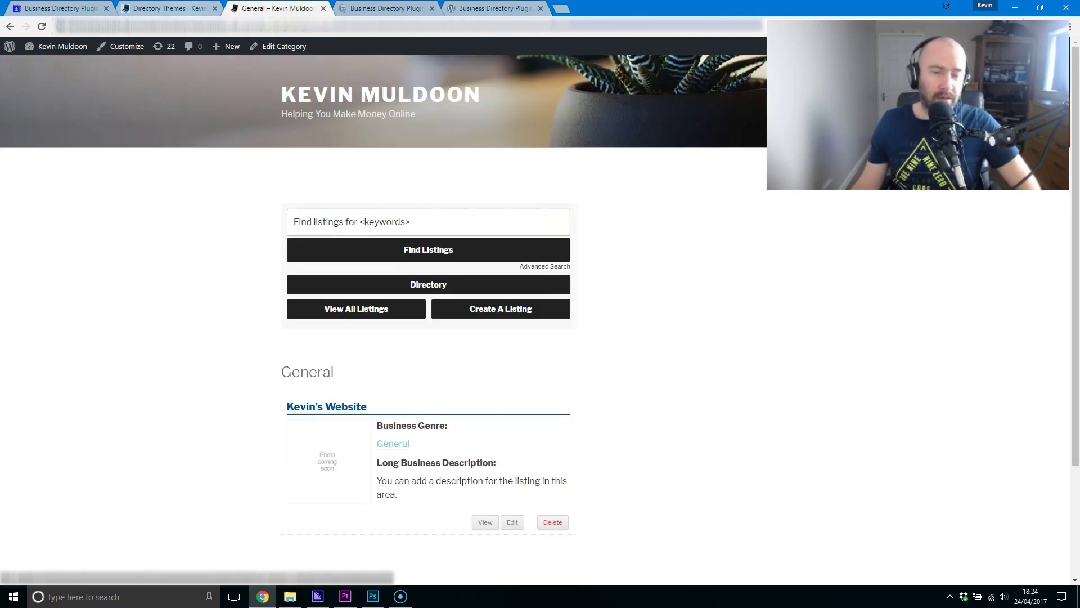
left_click(169, 7)
mouse_move(279, 212)
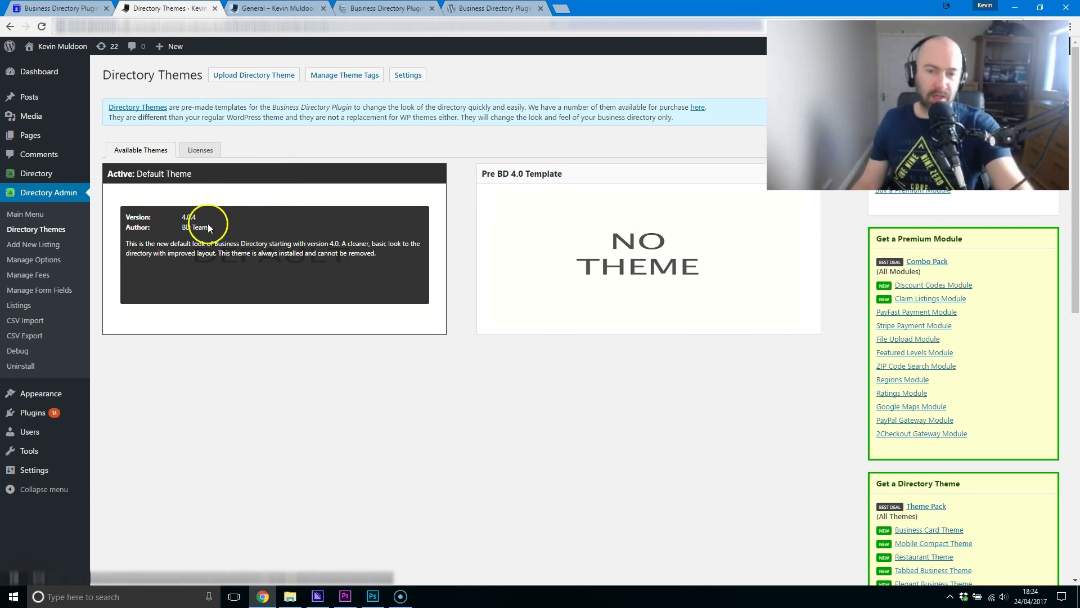
mouse_move(679, 210)
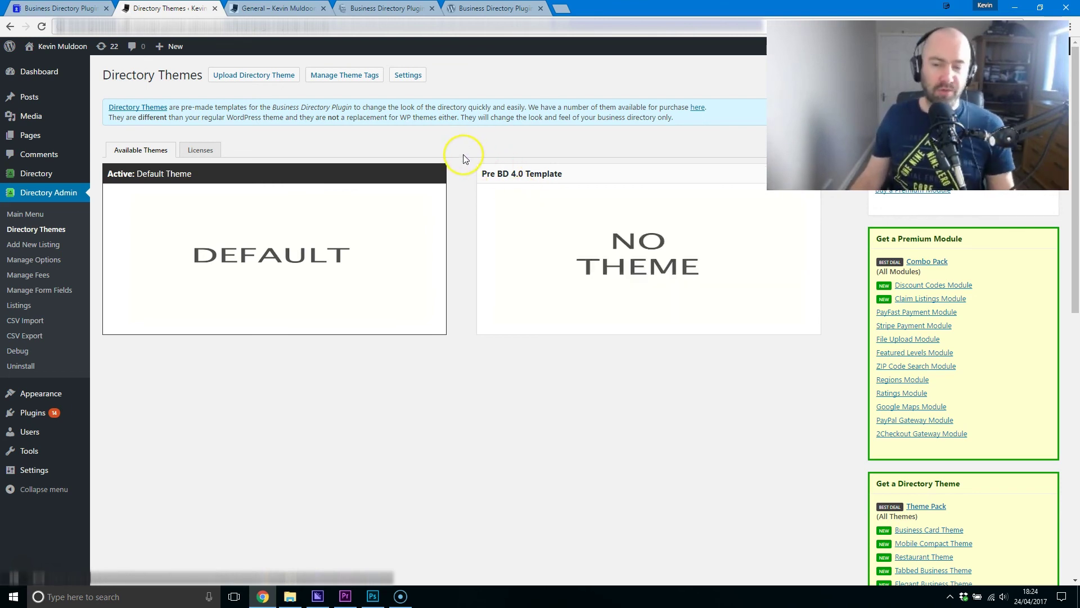
mouse_move(433, 174)
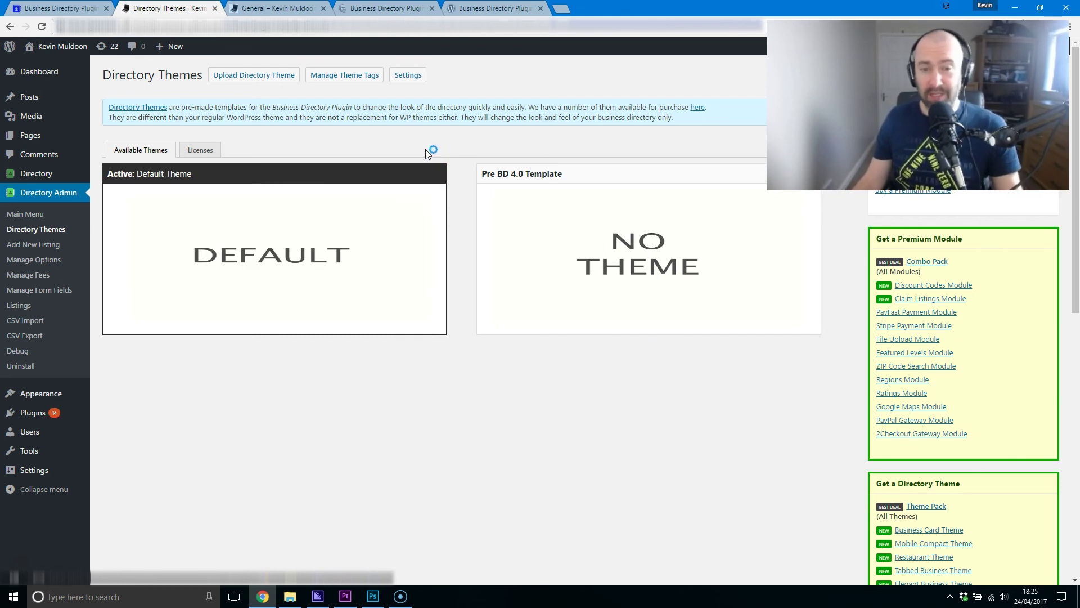
Step: Reopen the Buy Premium Modules page from the plugin website's home page and look through the modules once more
left_click(66, 8)
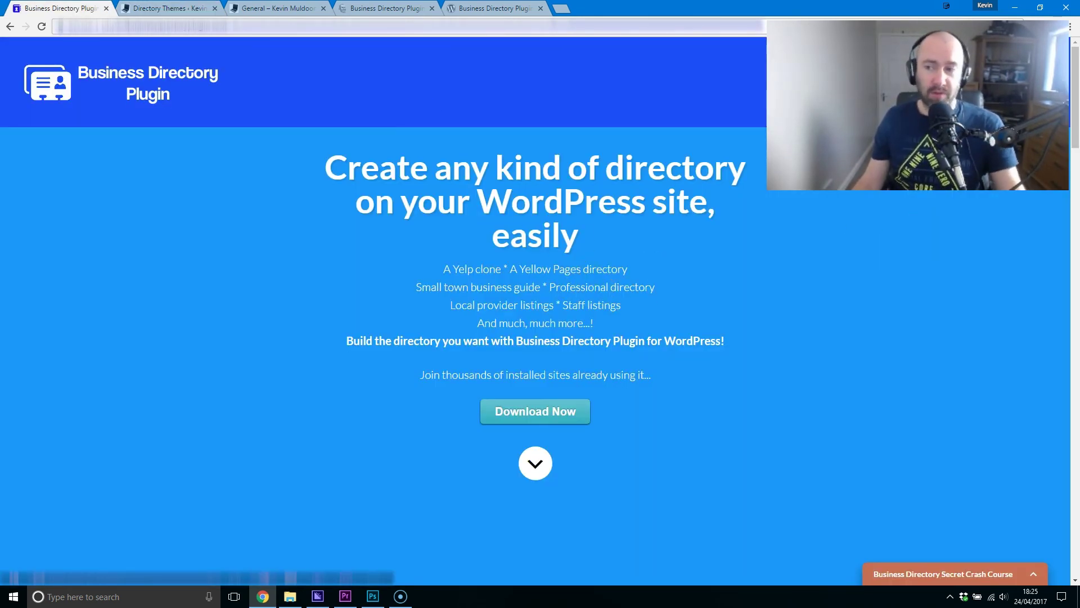
left_click_drag(1075, 135, 1061, 411)
left_click_drag(1059, 421, 1061, 560)
left_click(434, 268)
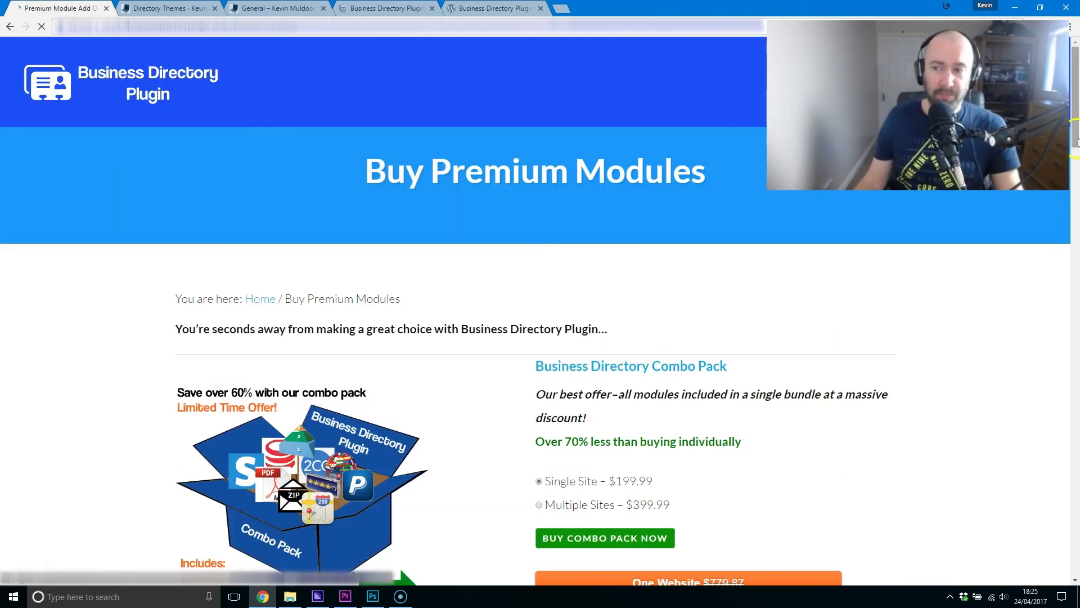
left_click_drag(1075, 118, 1078, 364)
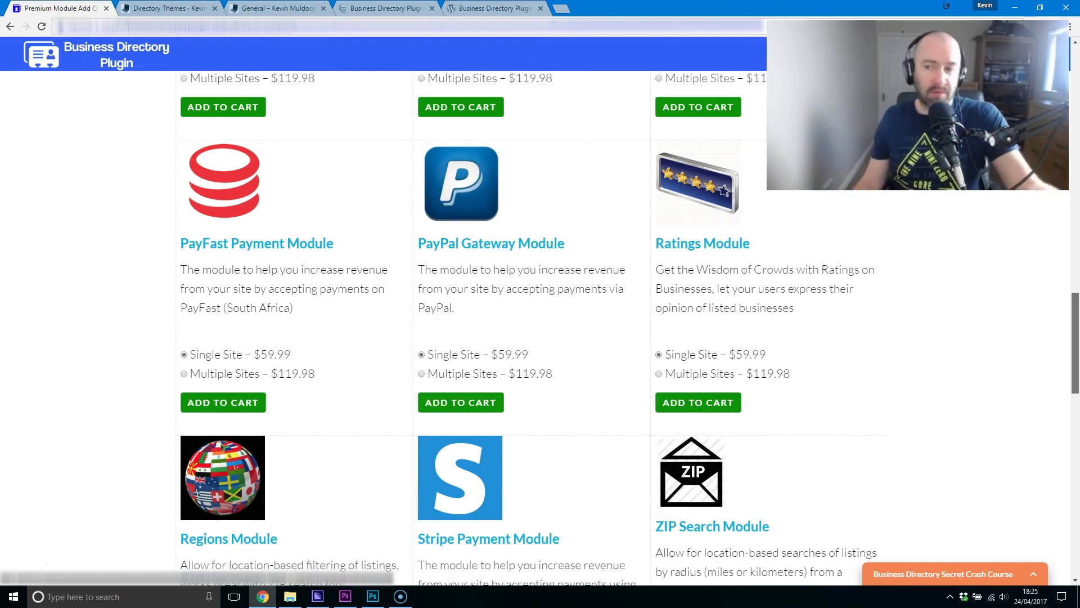
left_click_drag(1077, 365, 1077, 112)
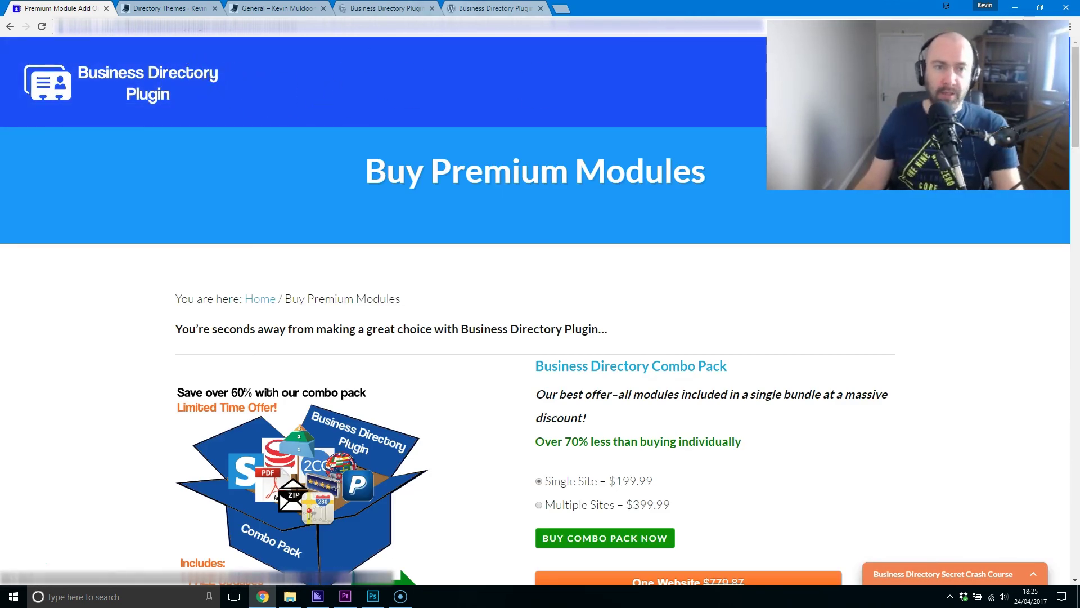
Step: Show the WordPress.org plugin page and the start of the blog's plugin review, then return to the Buy Premium Modules page
left_click(493, 8)
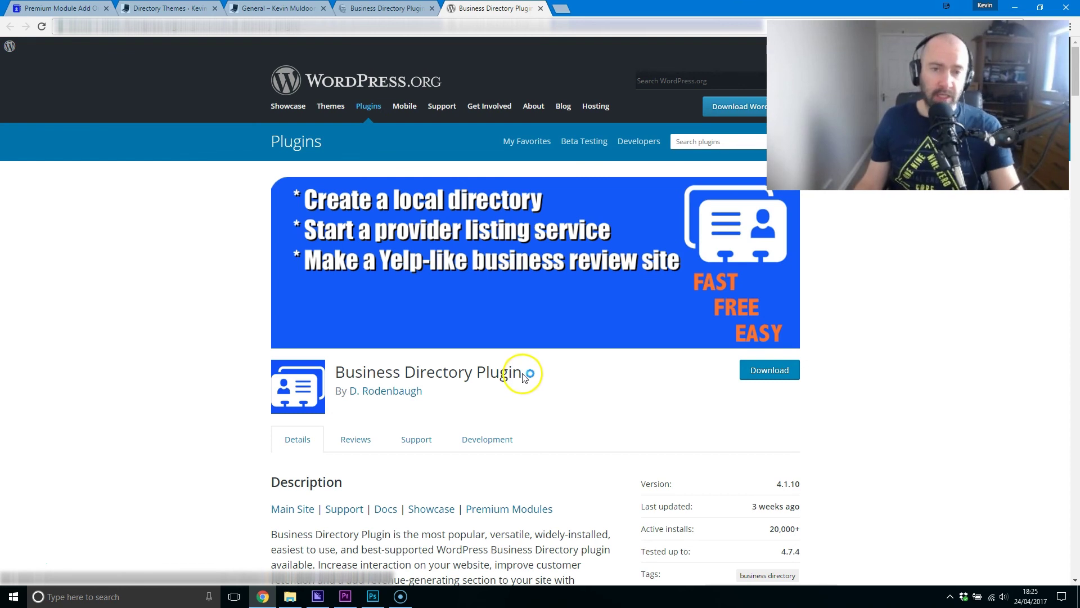
left_click(394, 7)
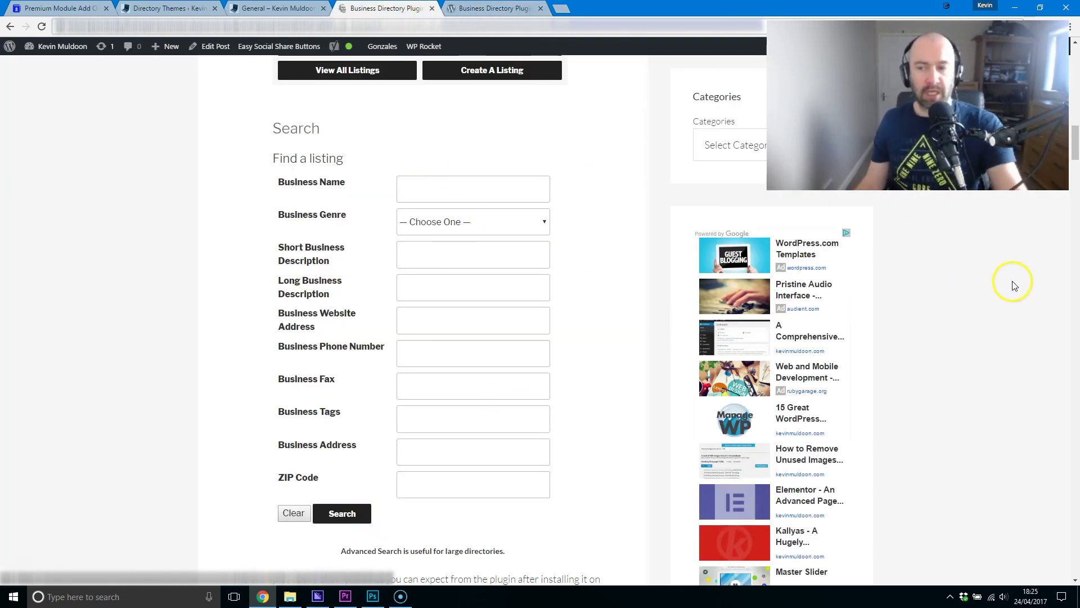
left_click_drag(1074, 151, 1070, 90)
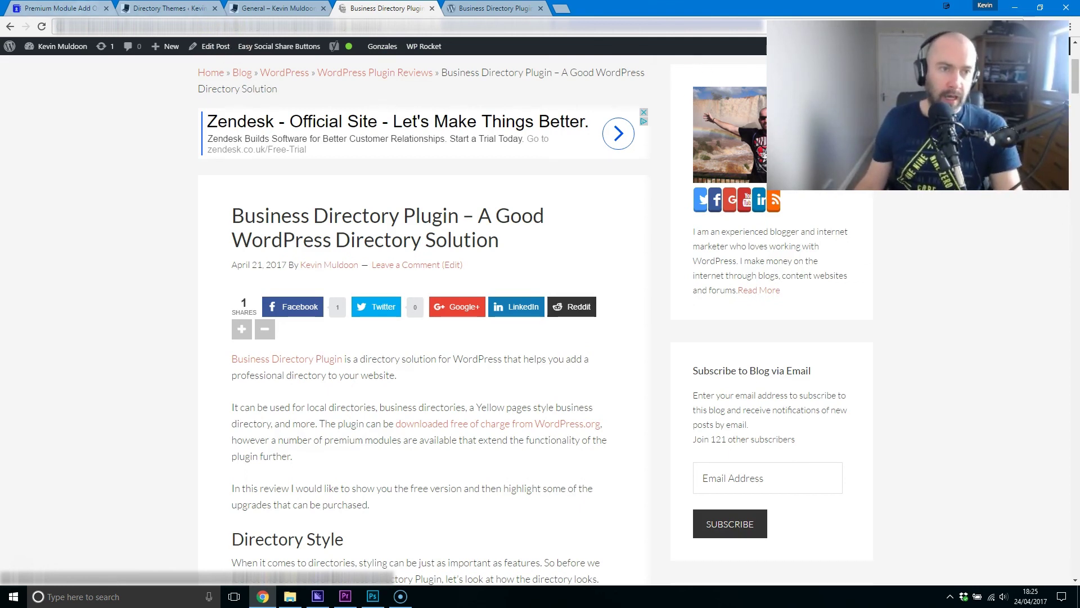
left_click(56, 8)
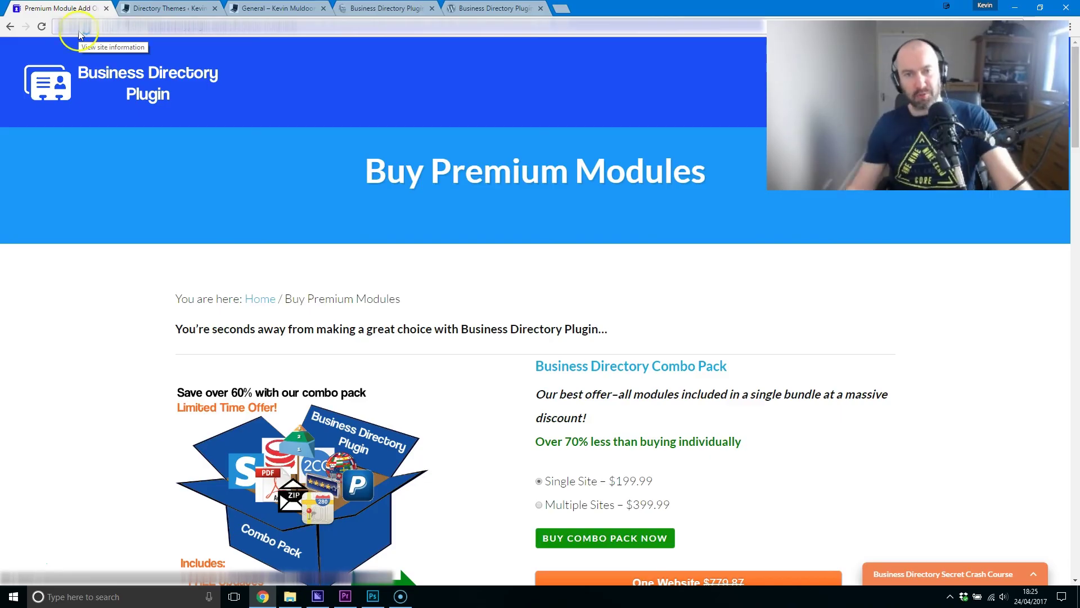